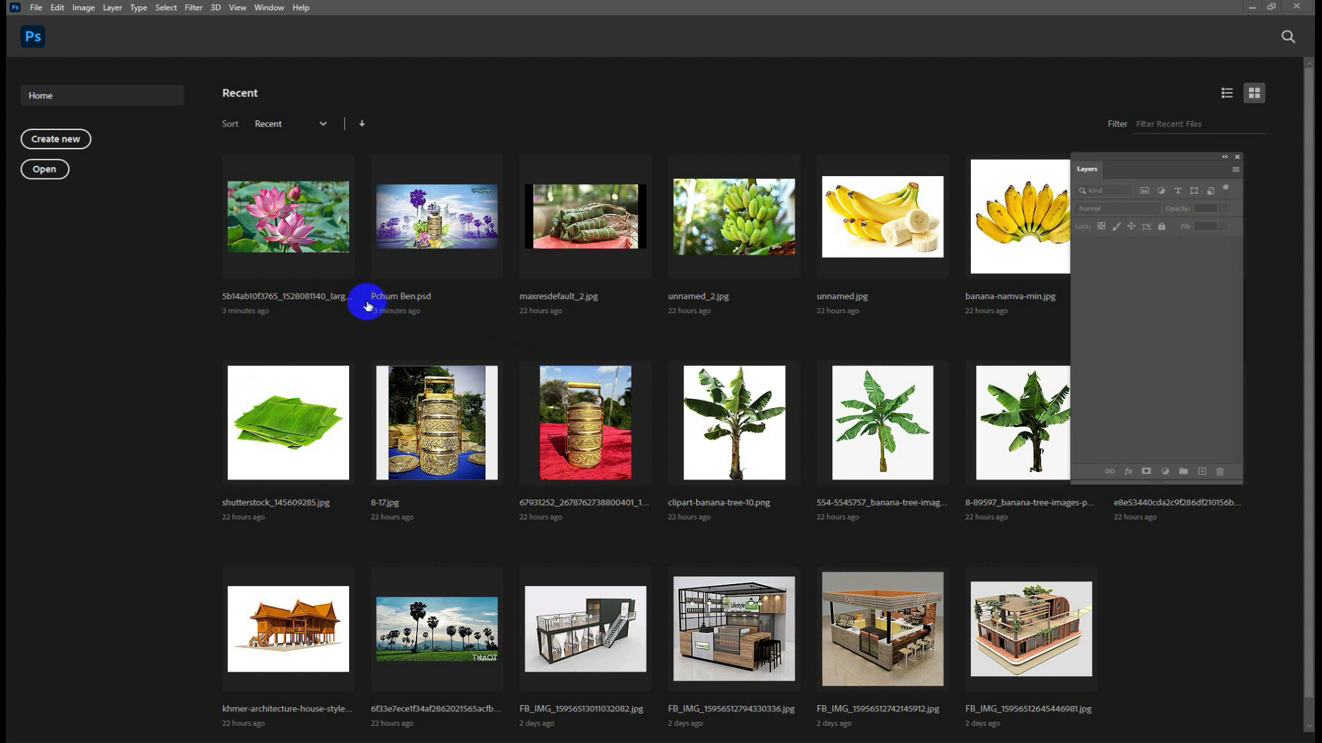
Open the pink lotus photo from the Recent files grid on the Home screen.
left_click(273, 236)
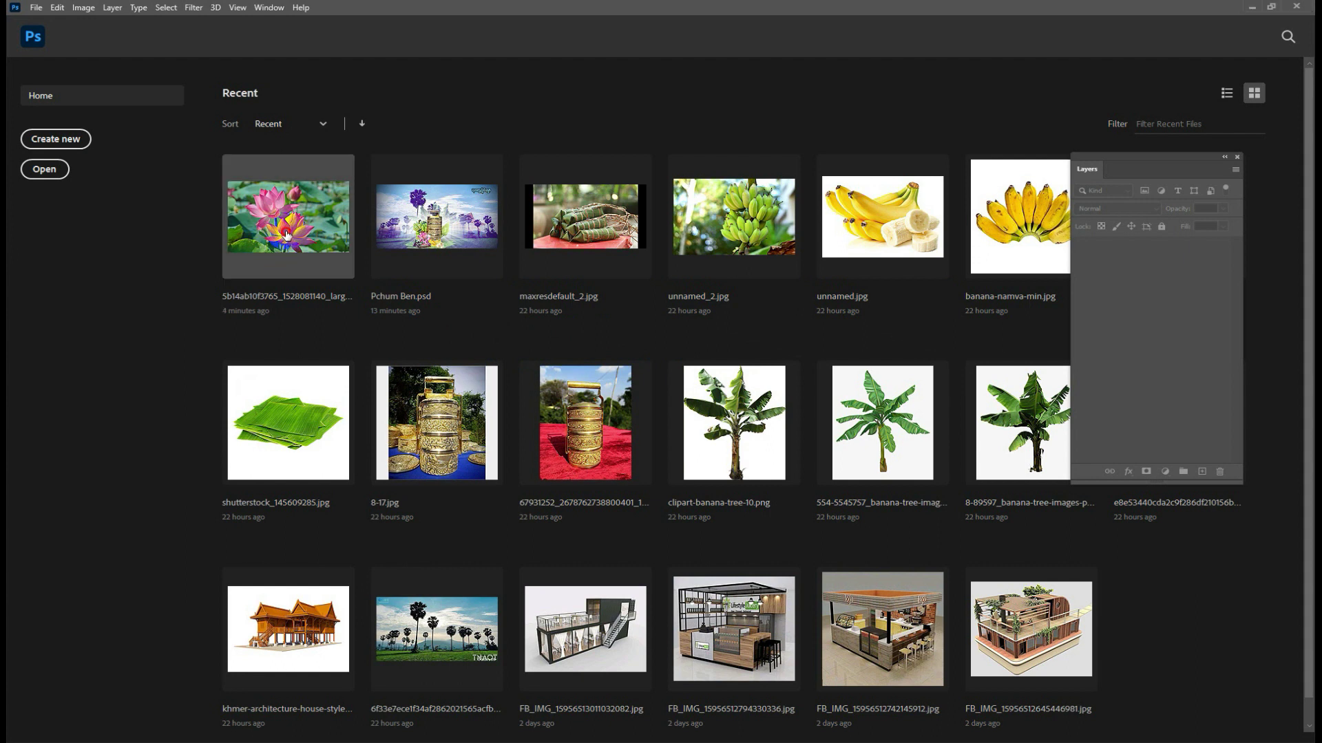
left_click(286, 235)
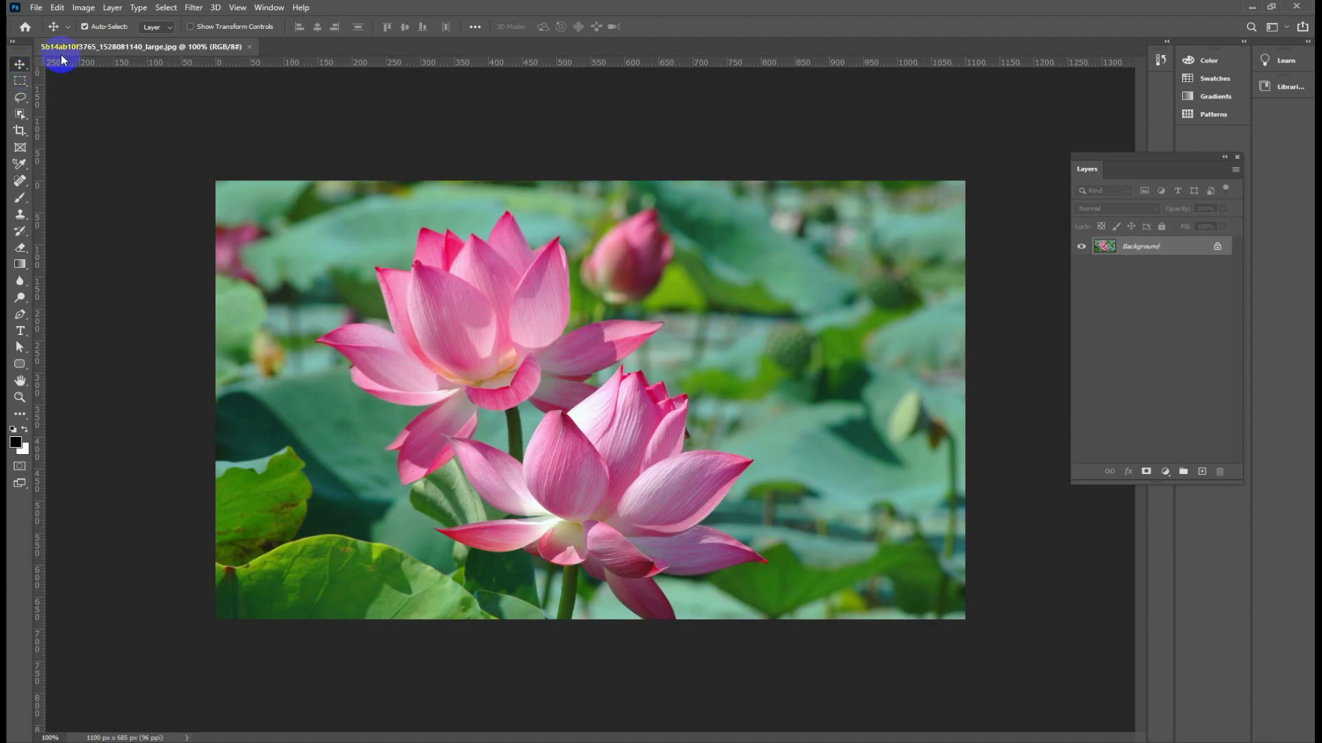
Duplicate the floating lotus document as a new image named 'Edit'.
mouse_move(78, 52)
left_mouse_down()
mouse_move(130, 74)
mouse_move(317, 76)
left_mouse_up()
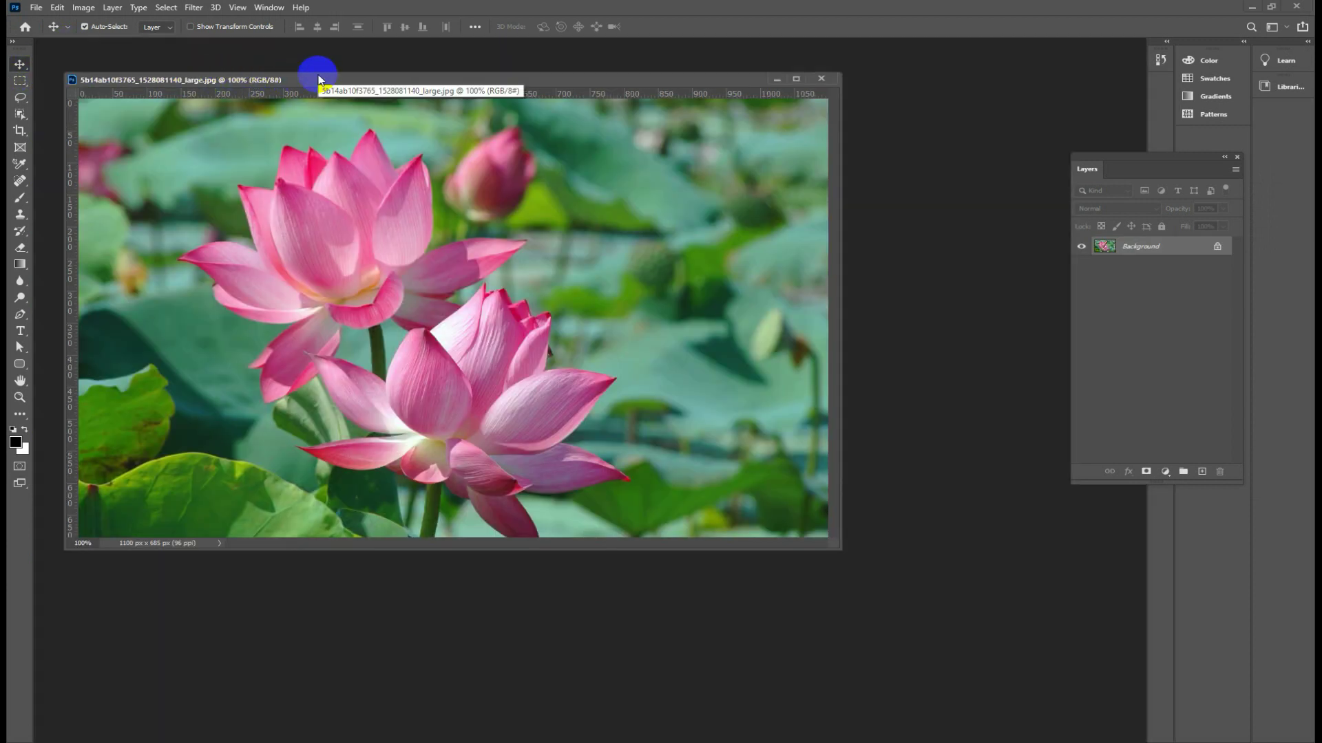
right_click(321, 83)
left_click(352, 86)
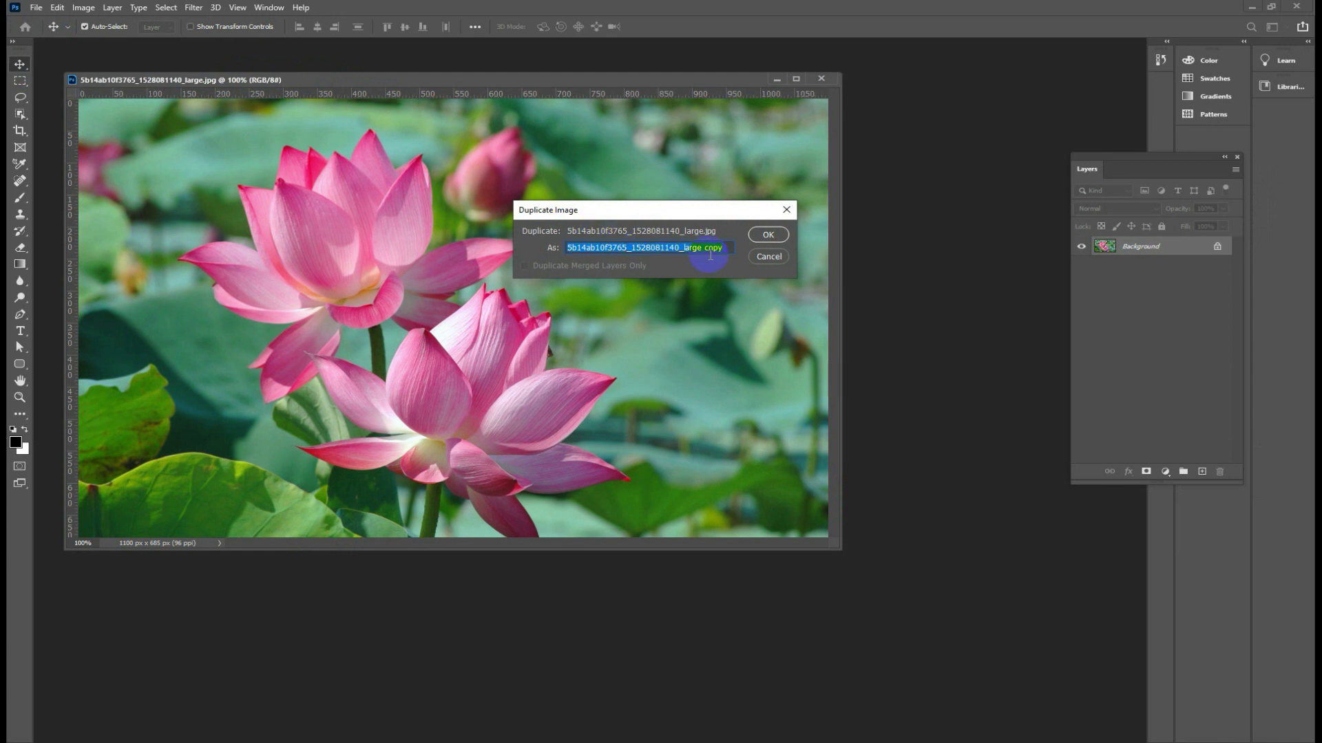
type("V")
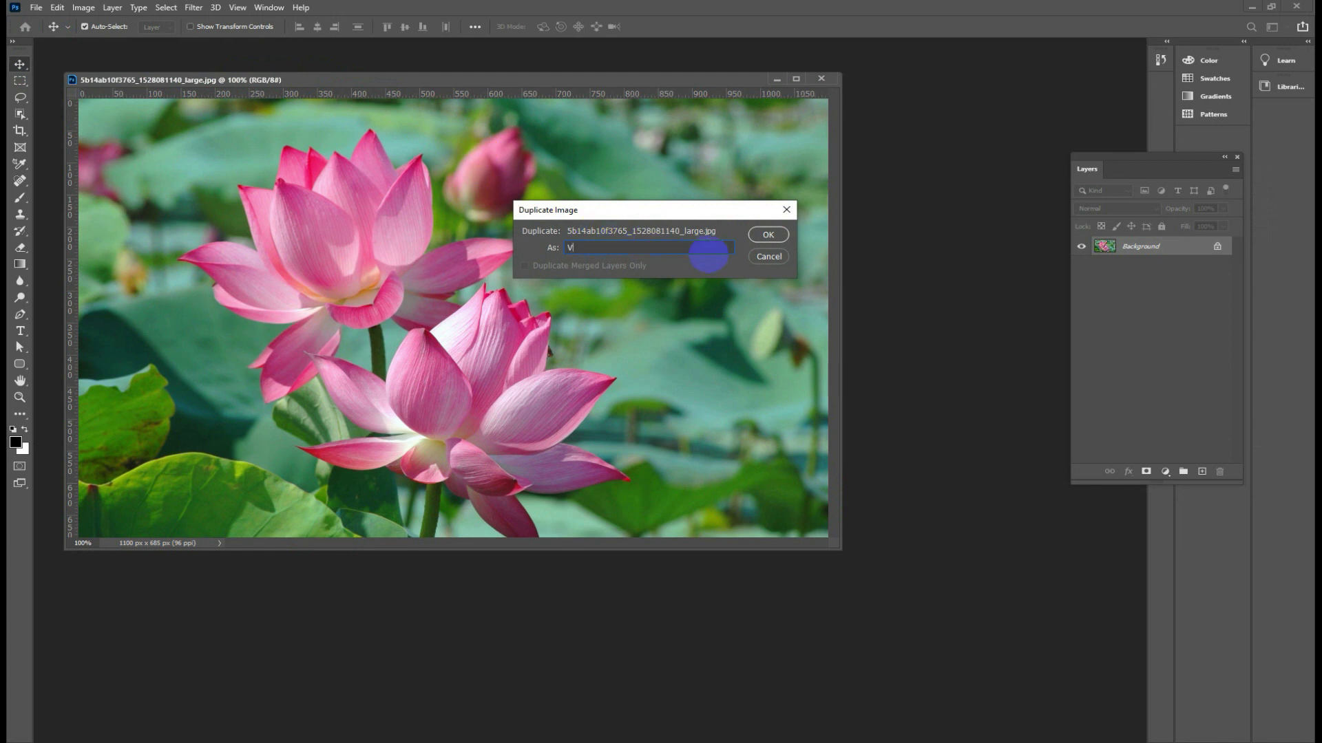
key("BackSpace")
key("BackSpace")
type("Ed")
left_click(768, 234)
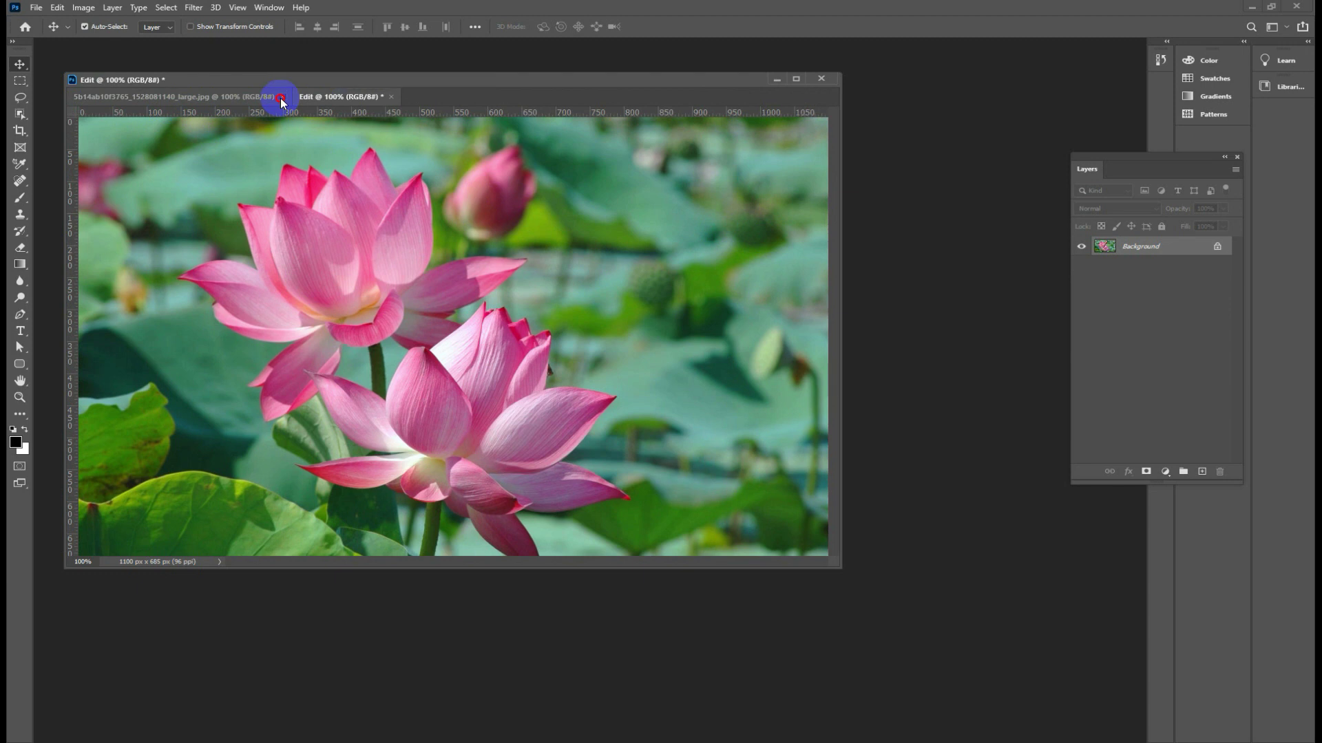
Close the original lotus document and reposition the Edit window.
left_click(281, 97)
left_click_drag(200, 84, 293, 116)
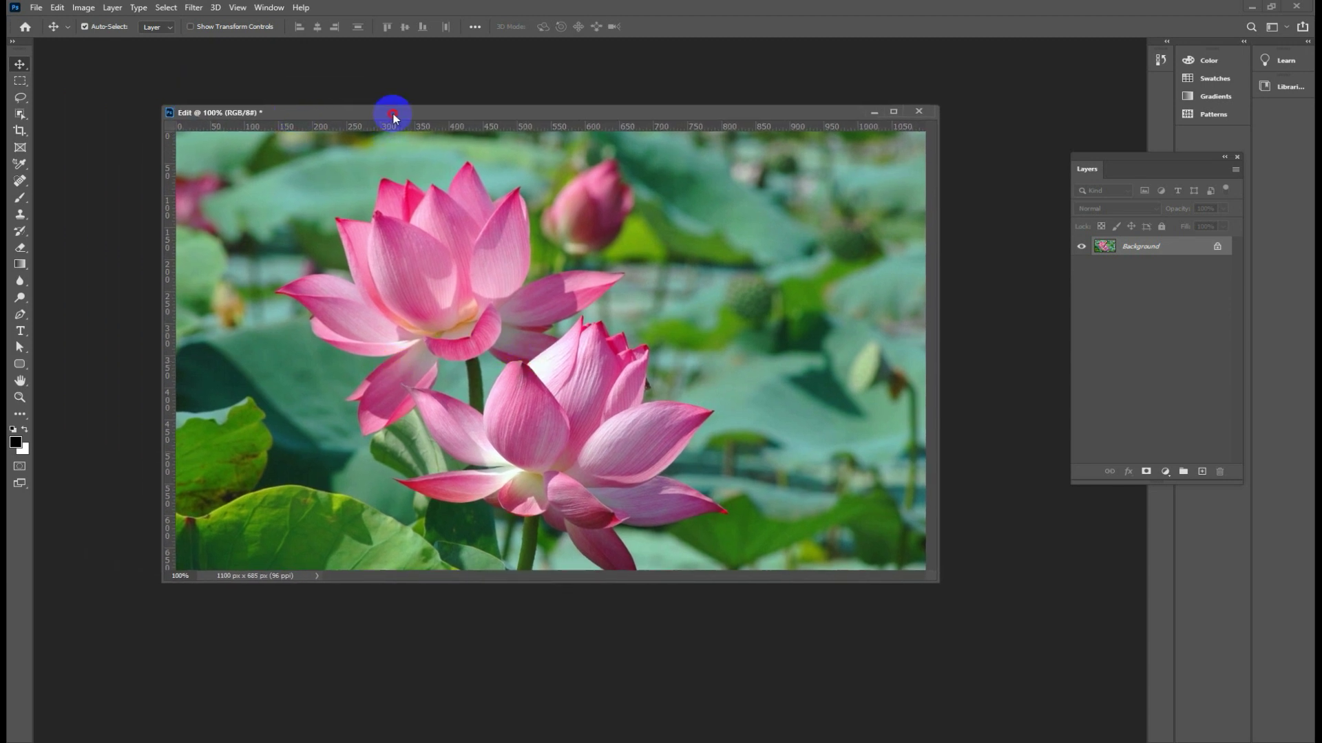
left_click_drag(393, 113, 369, 110)
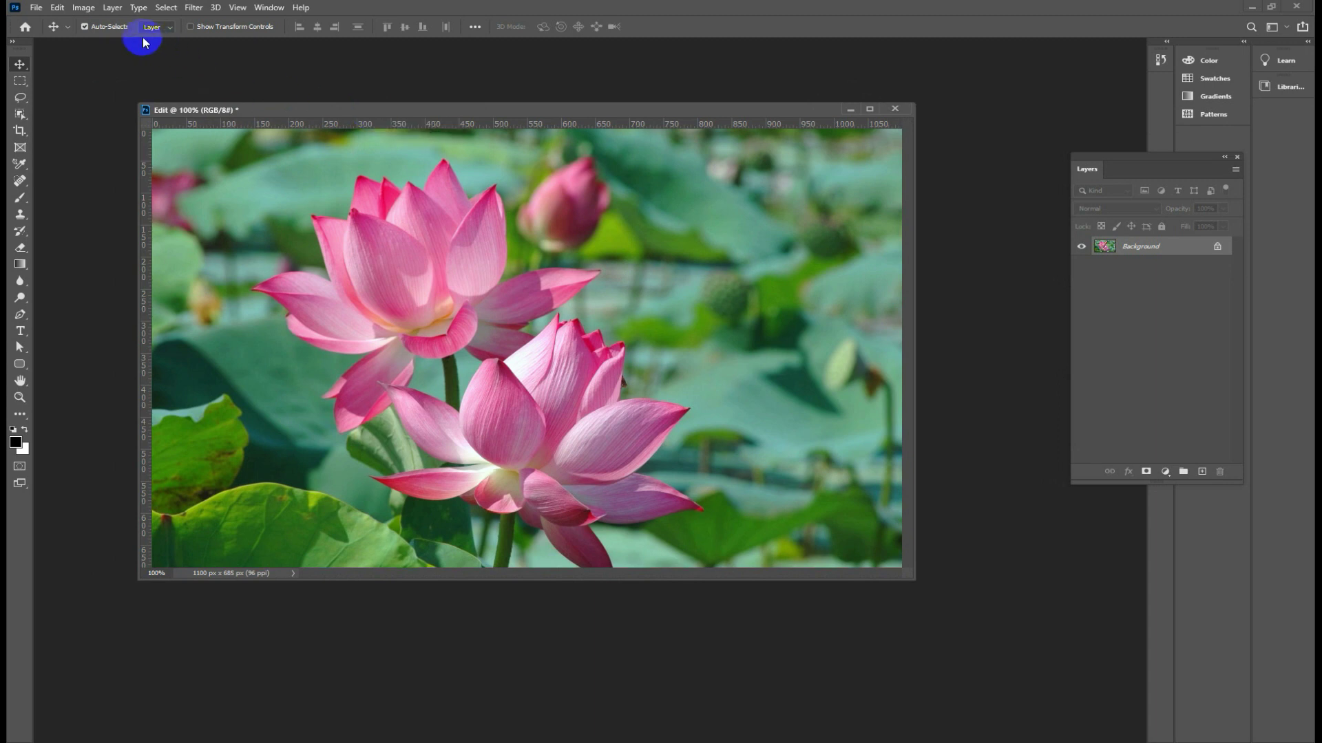
left_click(111, 8)
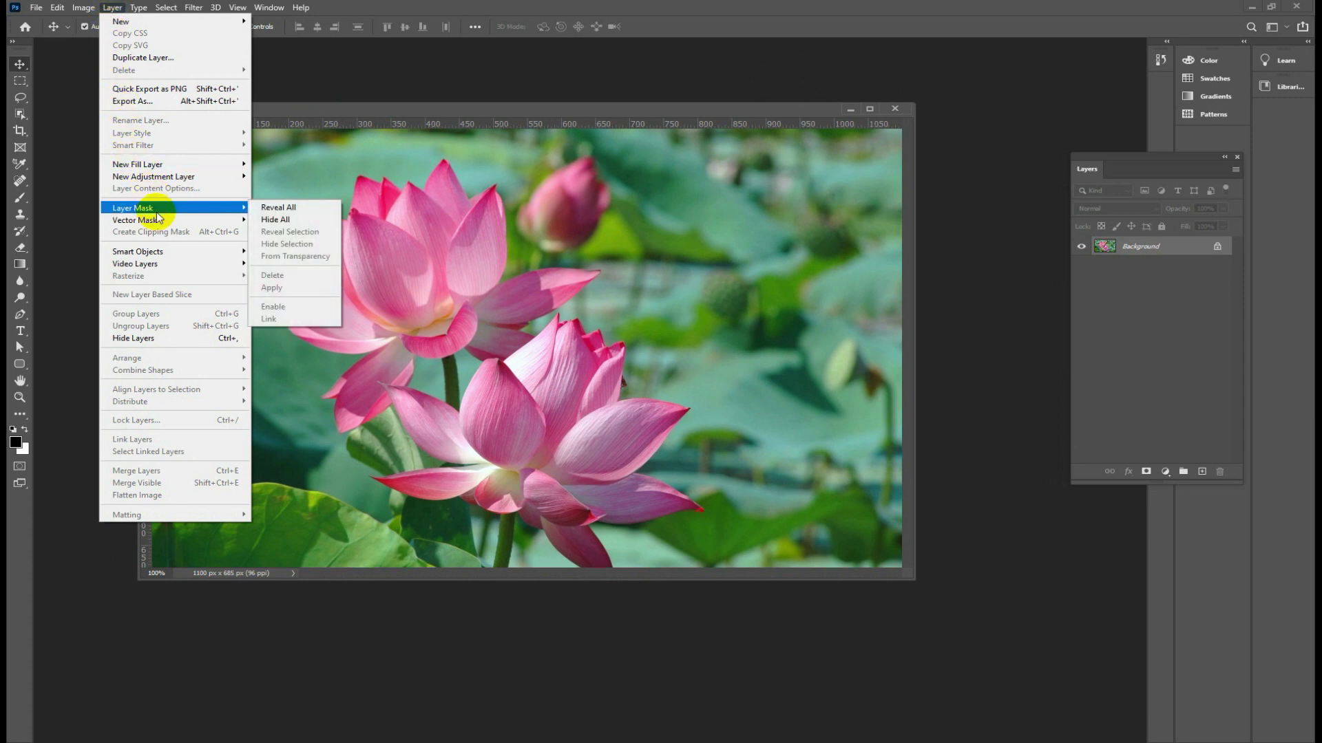
mouse_move(139, 250)
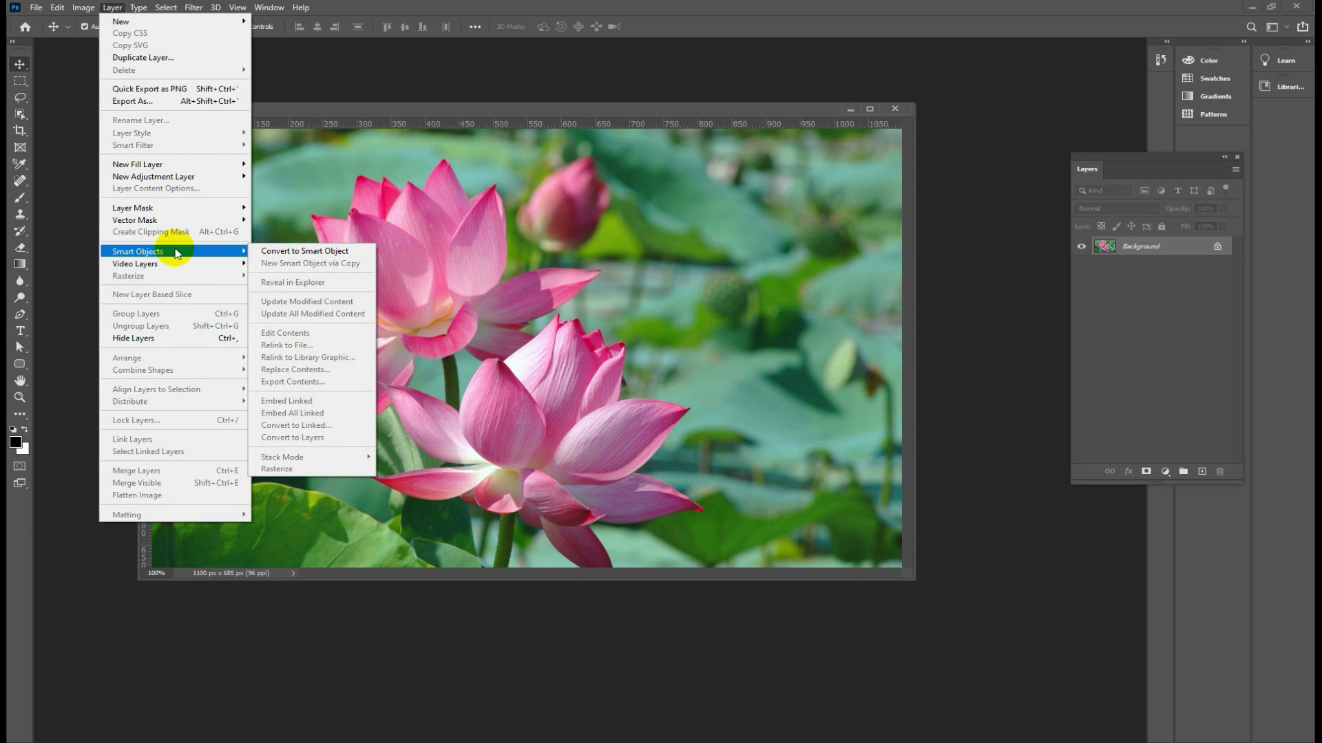
mouse_move(174, 208)
left_click(420, 112)
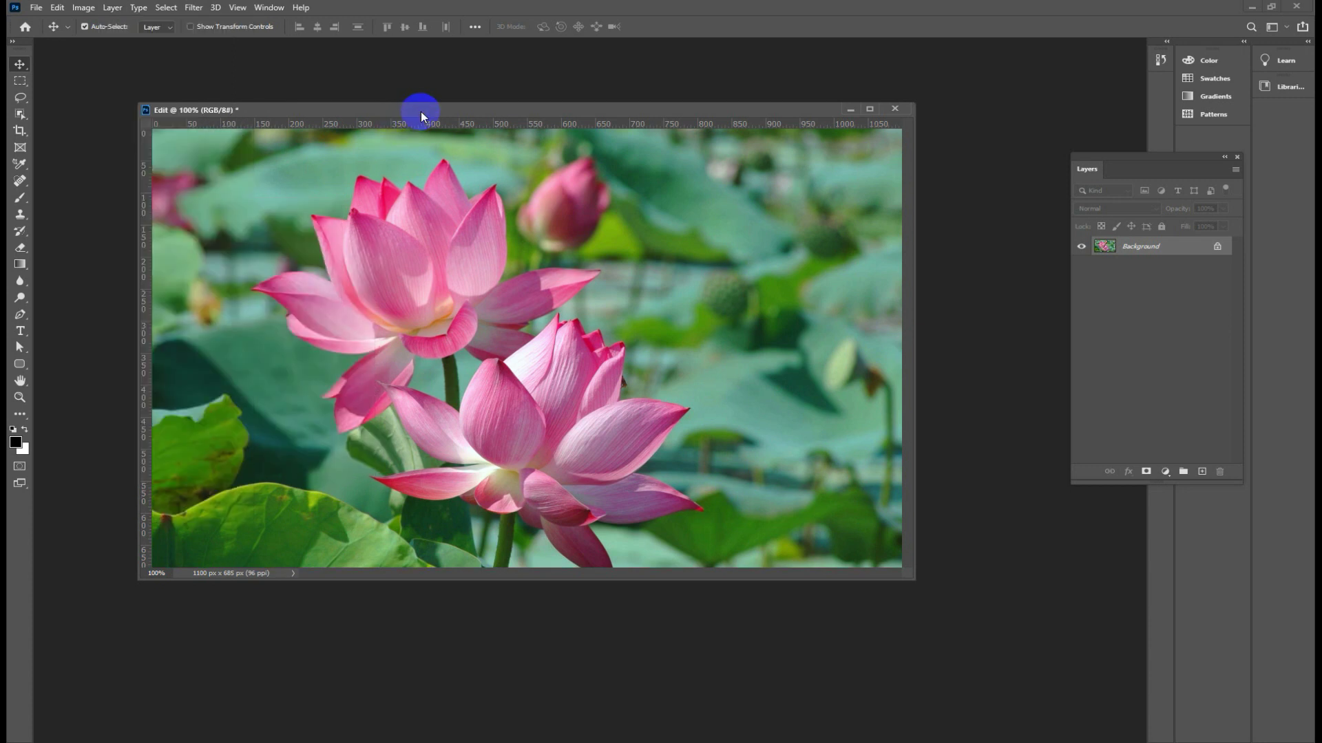
left_click(113, 9)
mouse_move(139, 251)
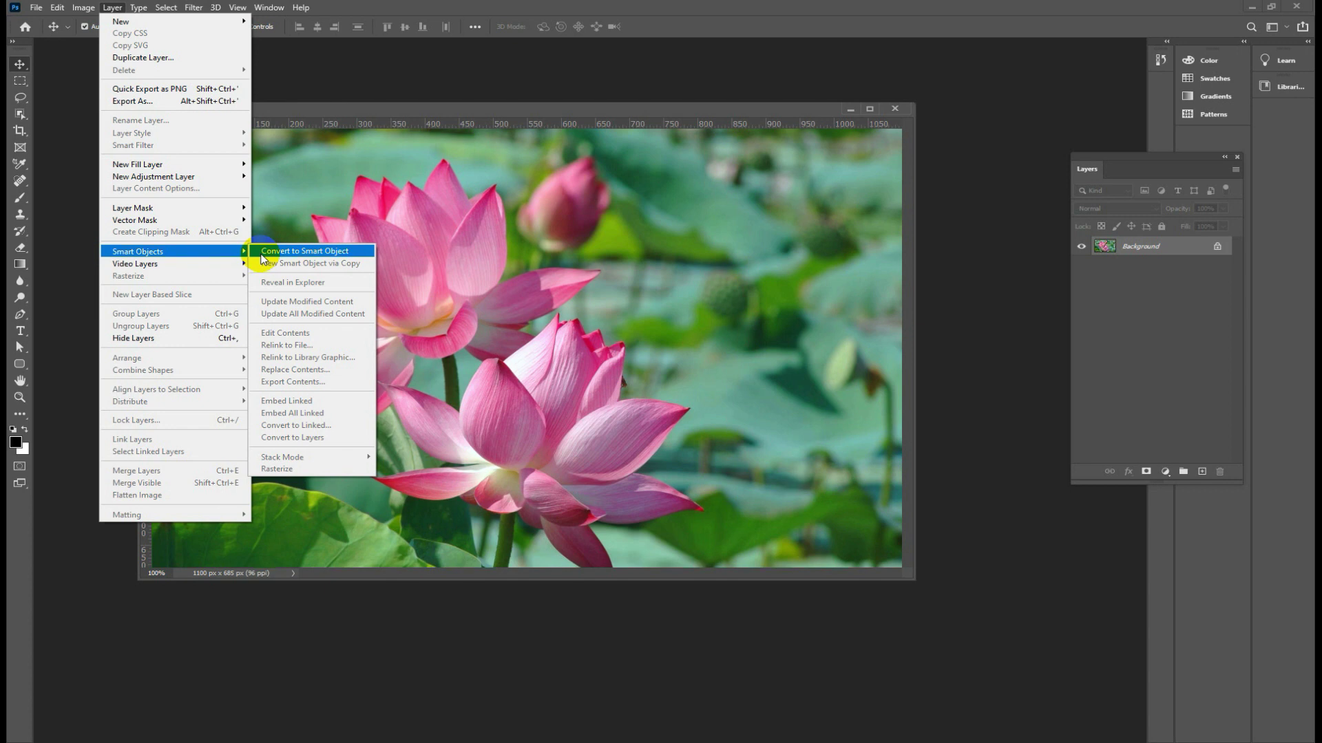
left_click(440, 110)
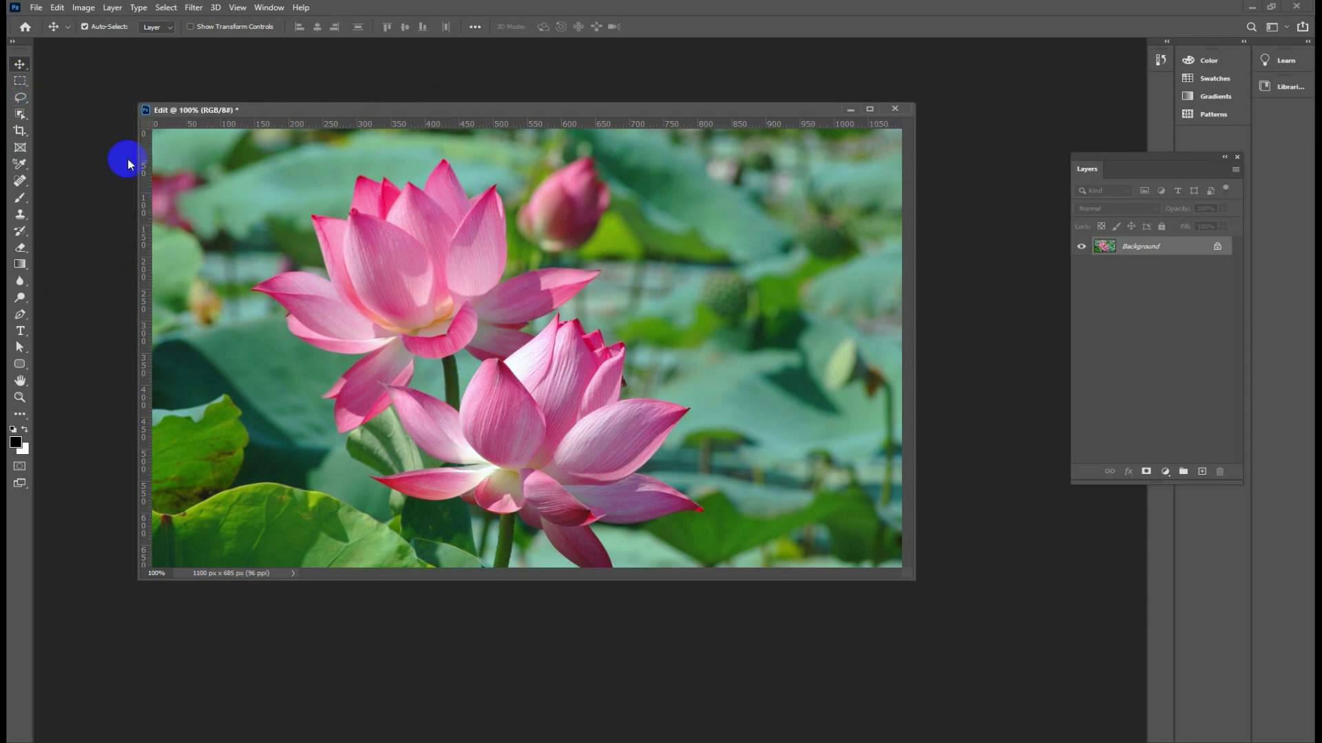
left_click(20, 81)
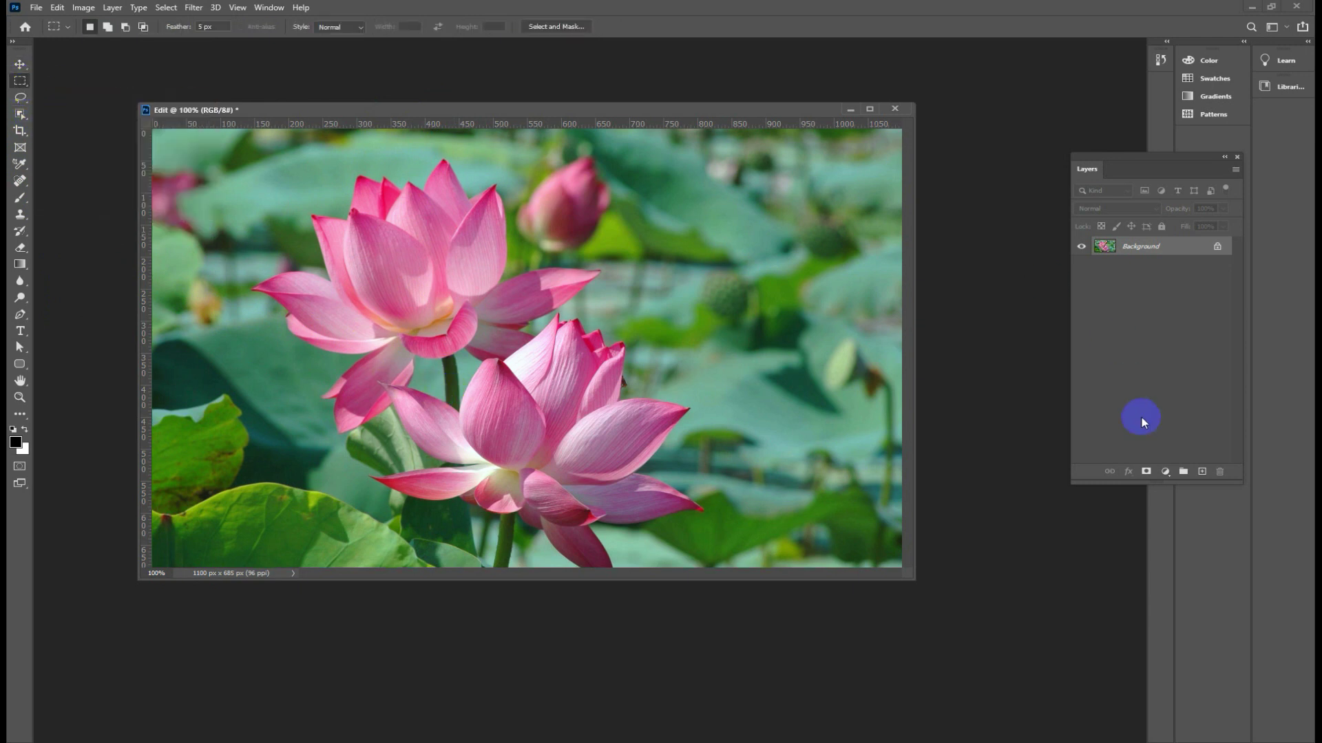
left_click(1202, 472)
left_click_drag(270, 358, 434, 466)
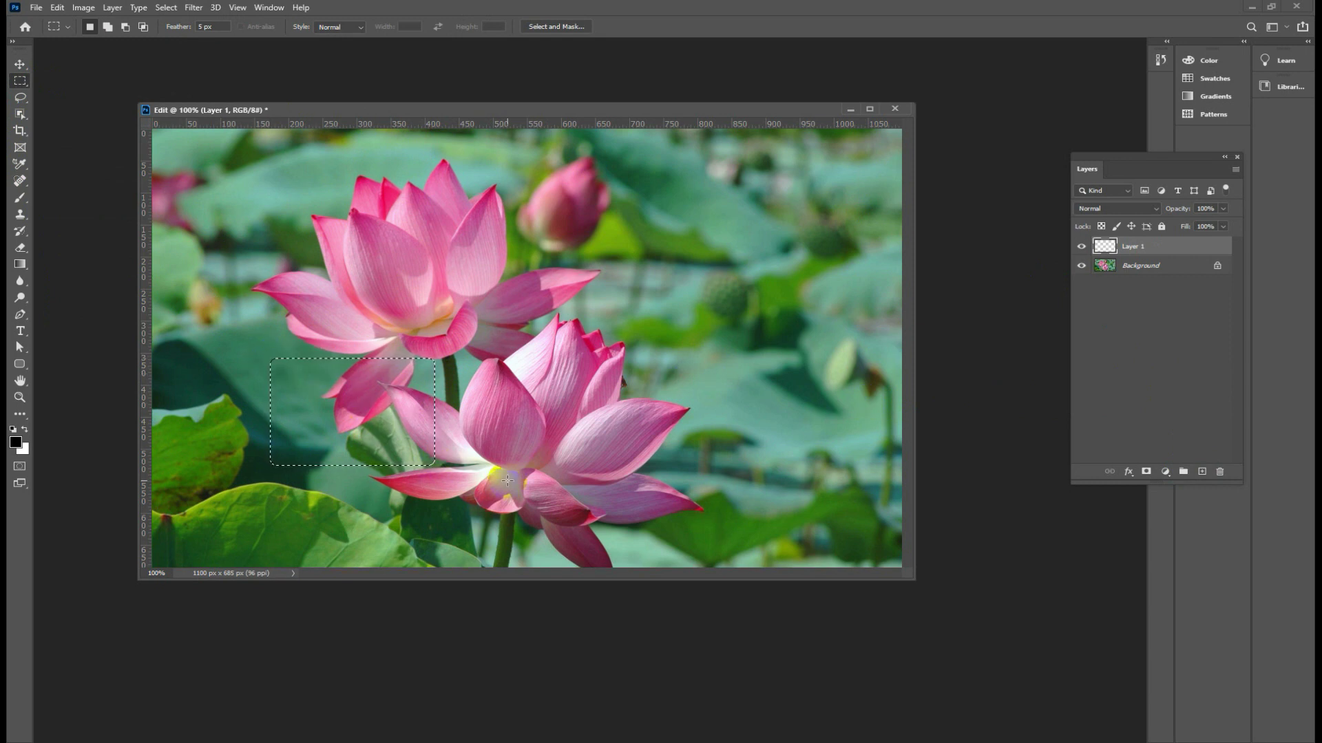
key("alt+BackSpace")
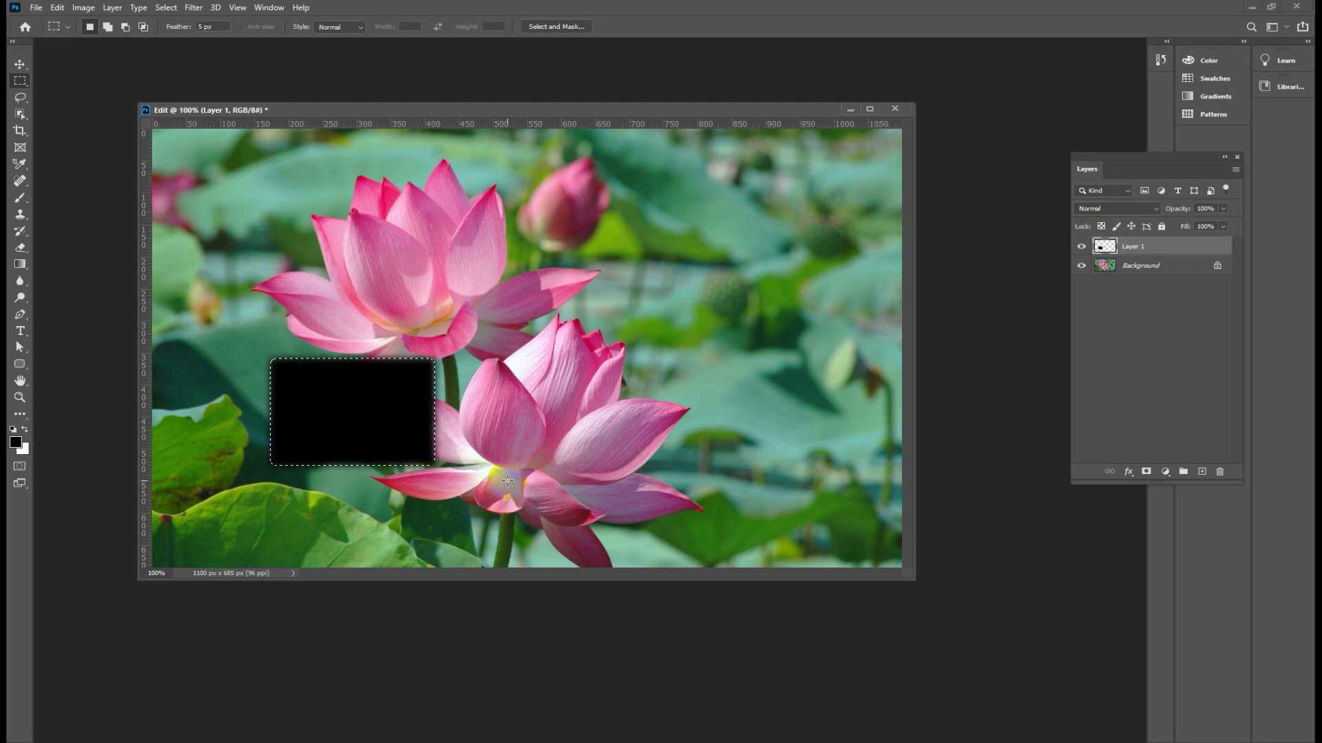
key("ctrl+d")
key("Delete")
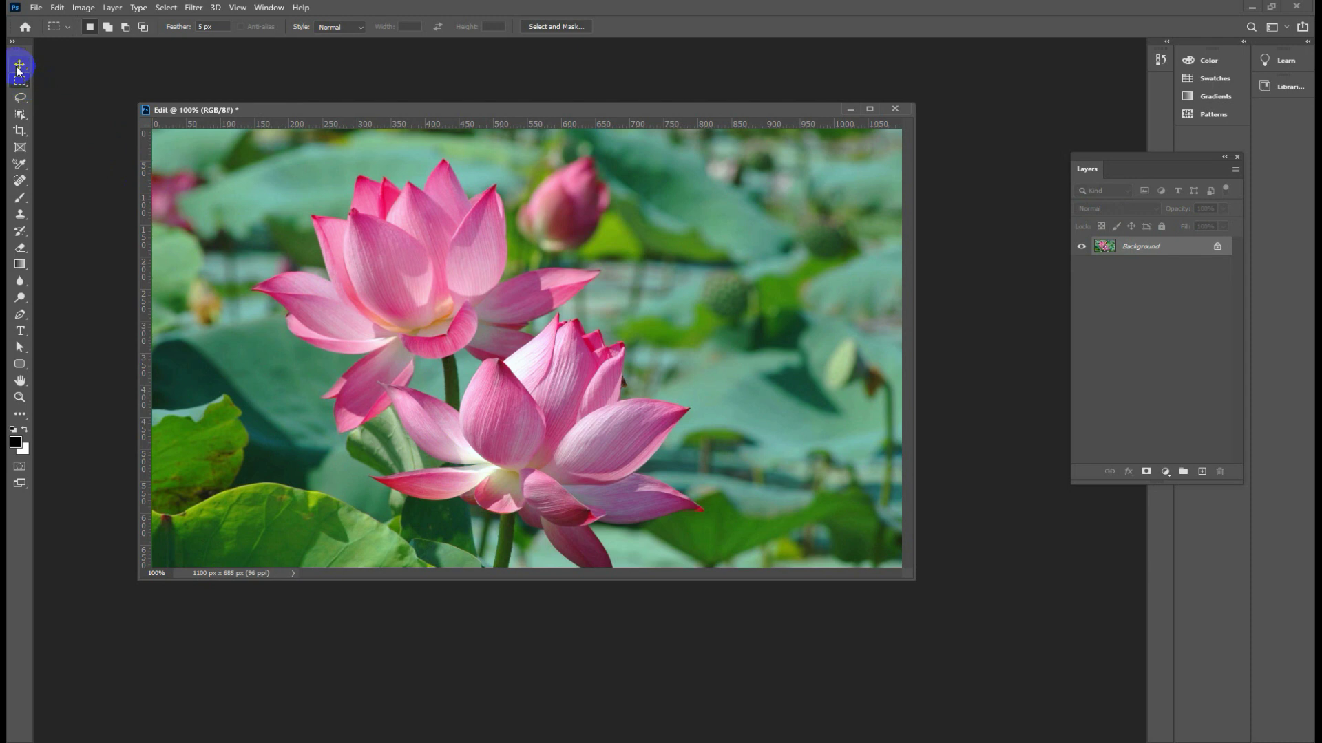
left_click(18, 67)
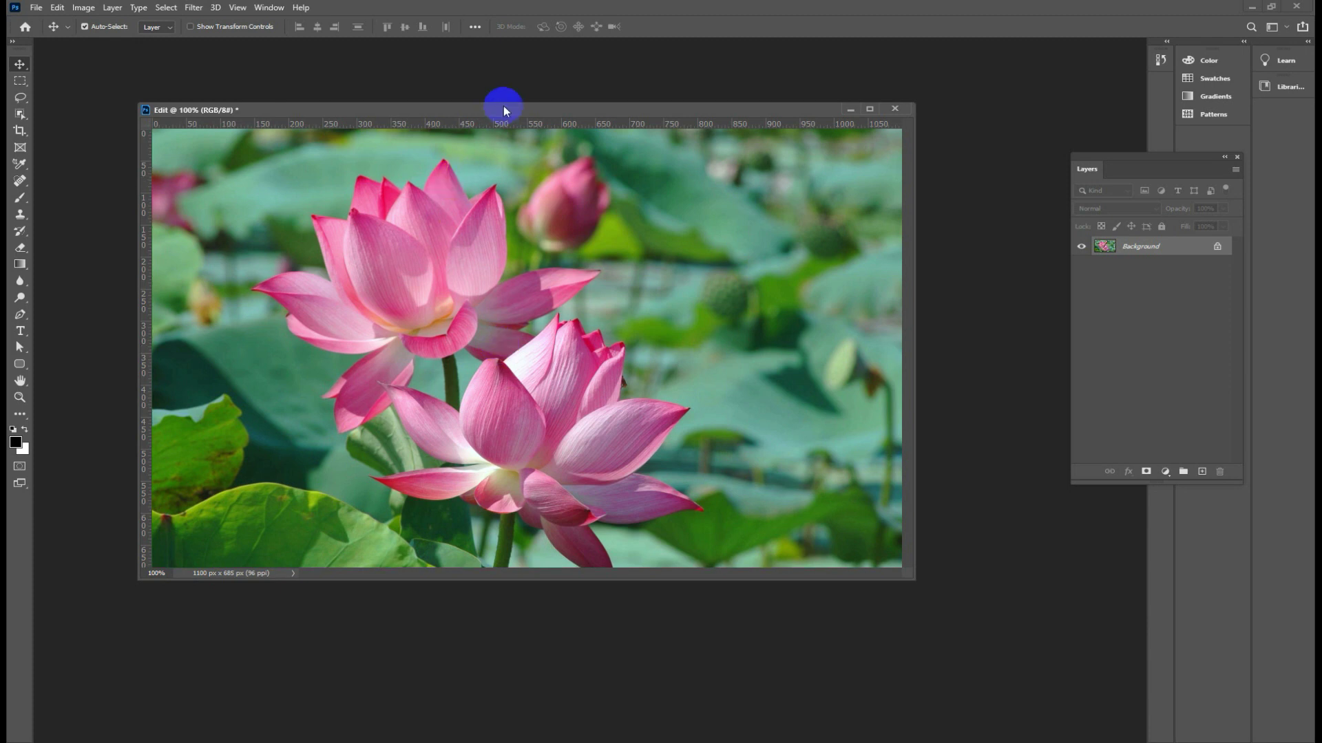
left_click_drag(498, 113, 495, 104)
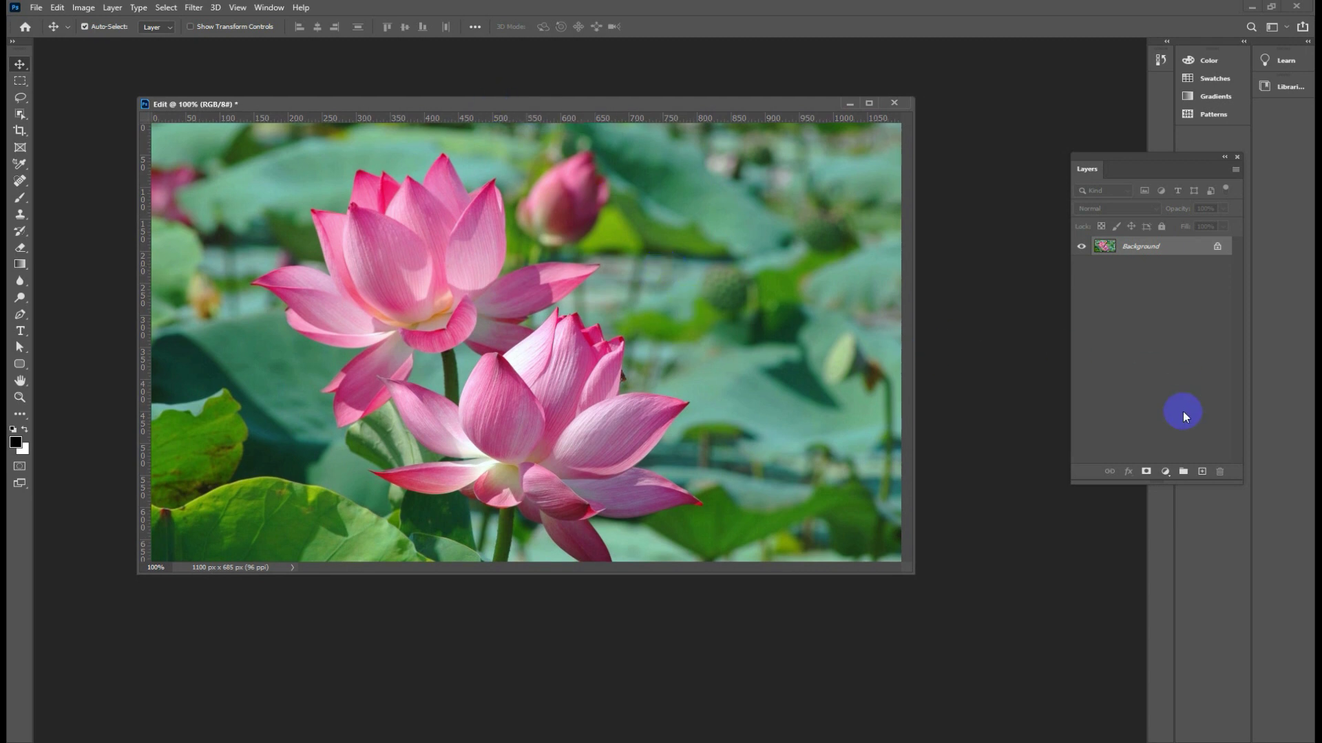
left_click(1202, 472)
left_click(1202, 473)
left_click(1202, 472)
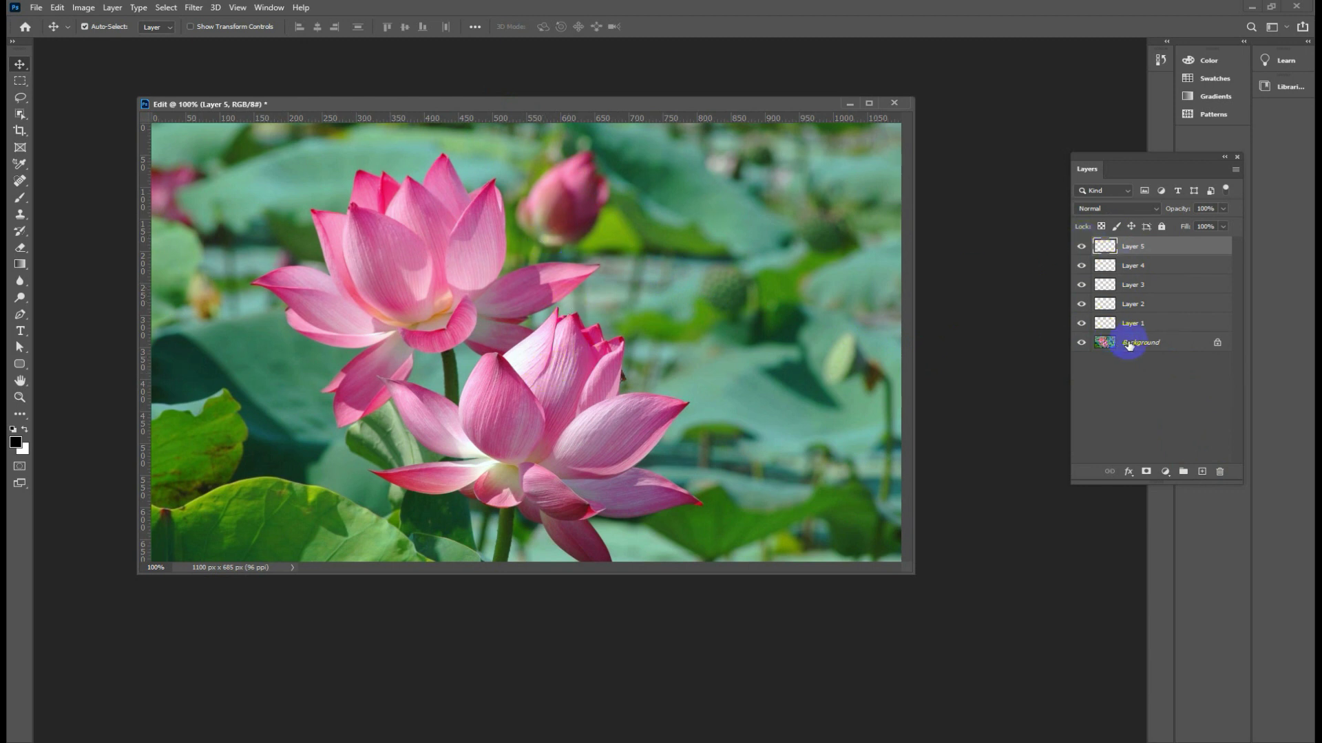
left_click(1141, 324, "shift")
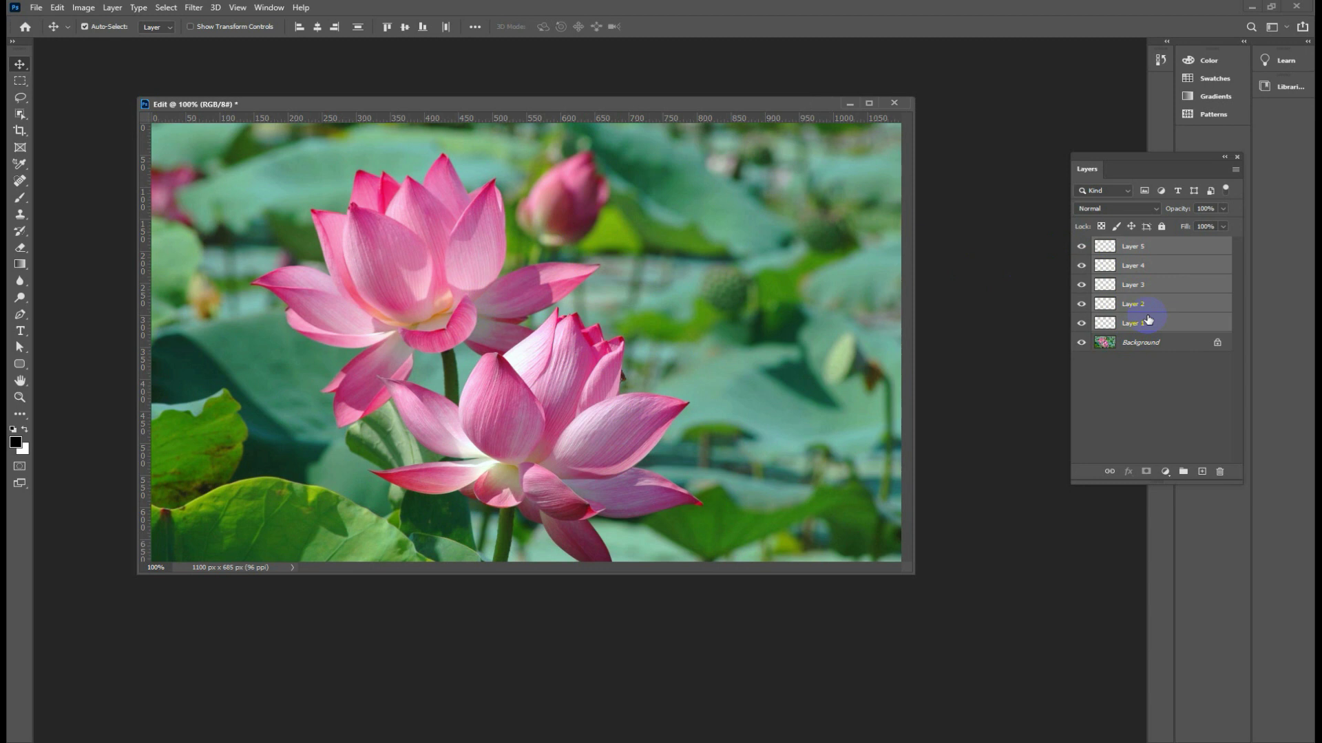
key("Delete")
left_click(1160, 401)
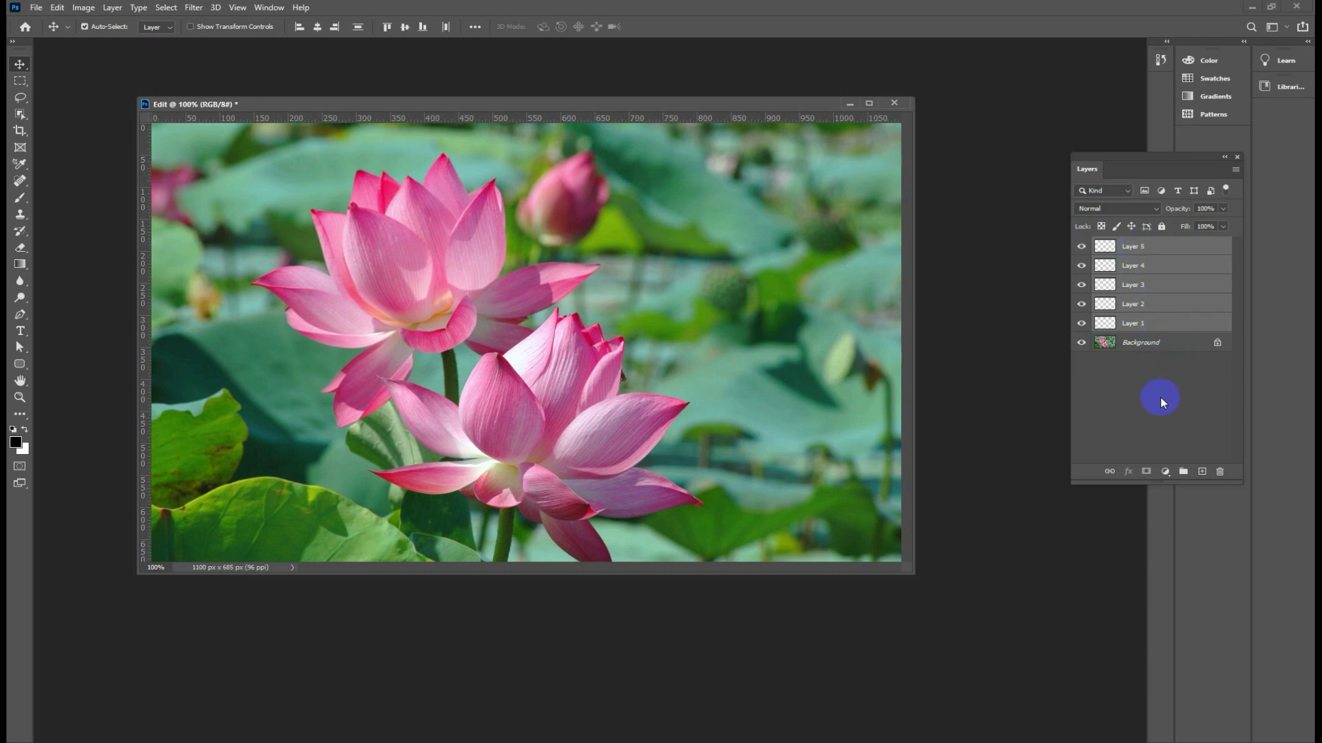
left_click(1182, 476)
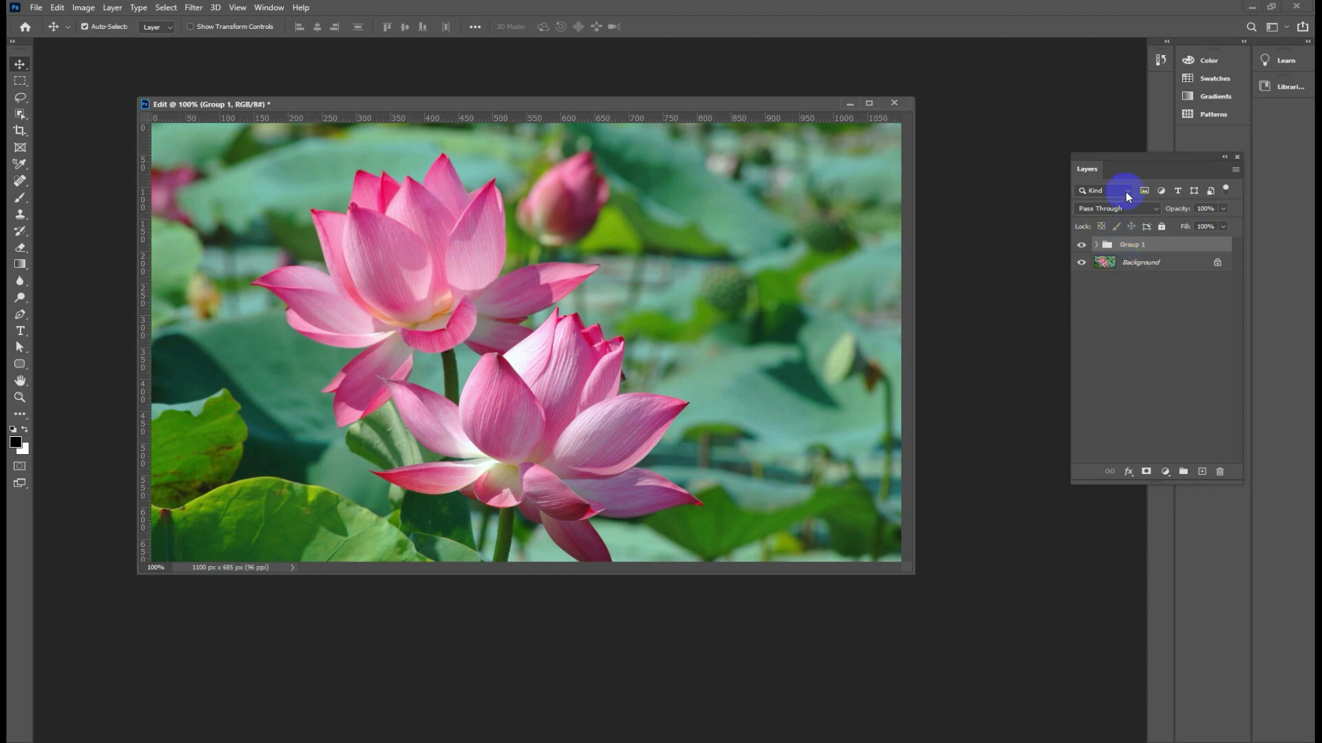
left_click_drag(1118, 161, 1030, 165)
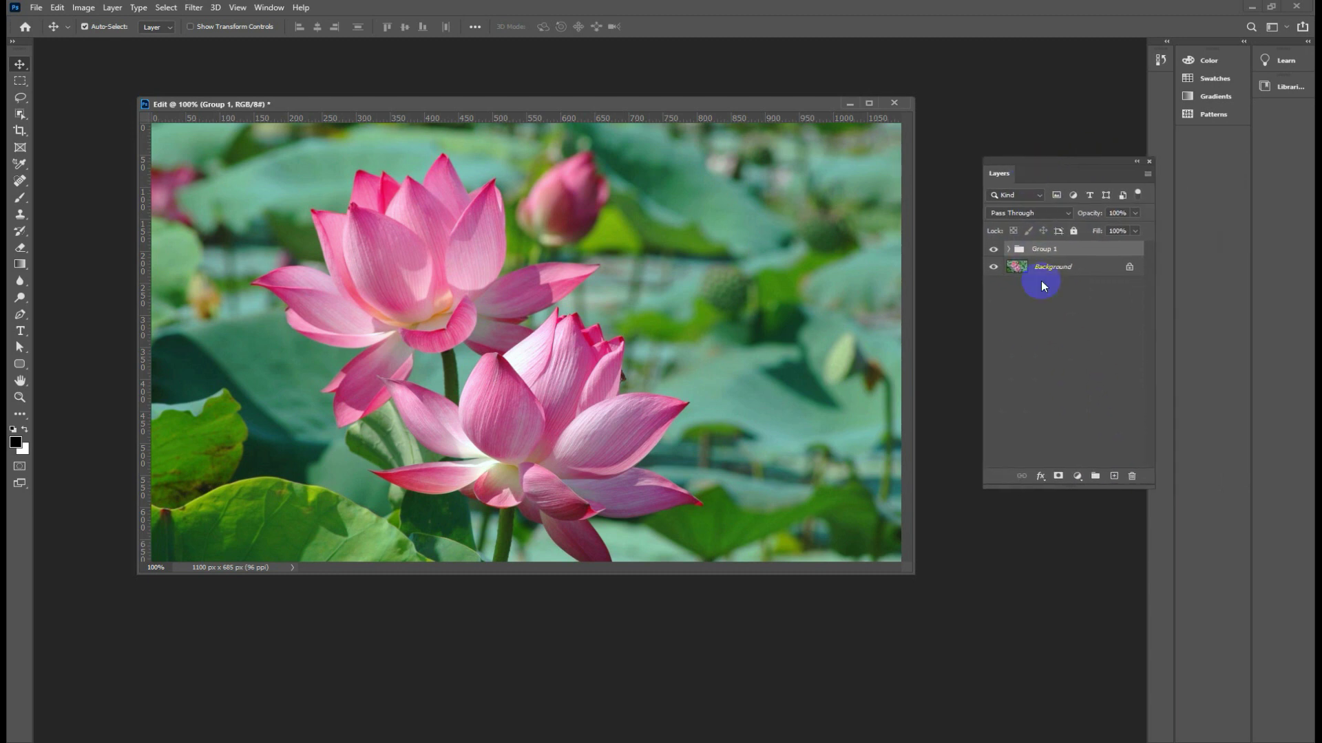
left_click(1008, 248)
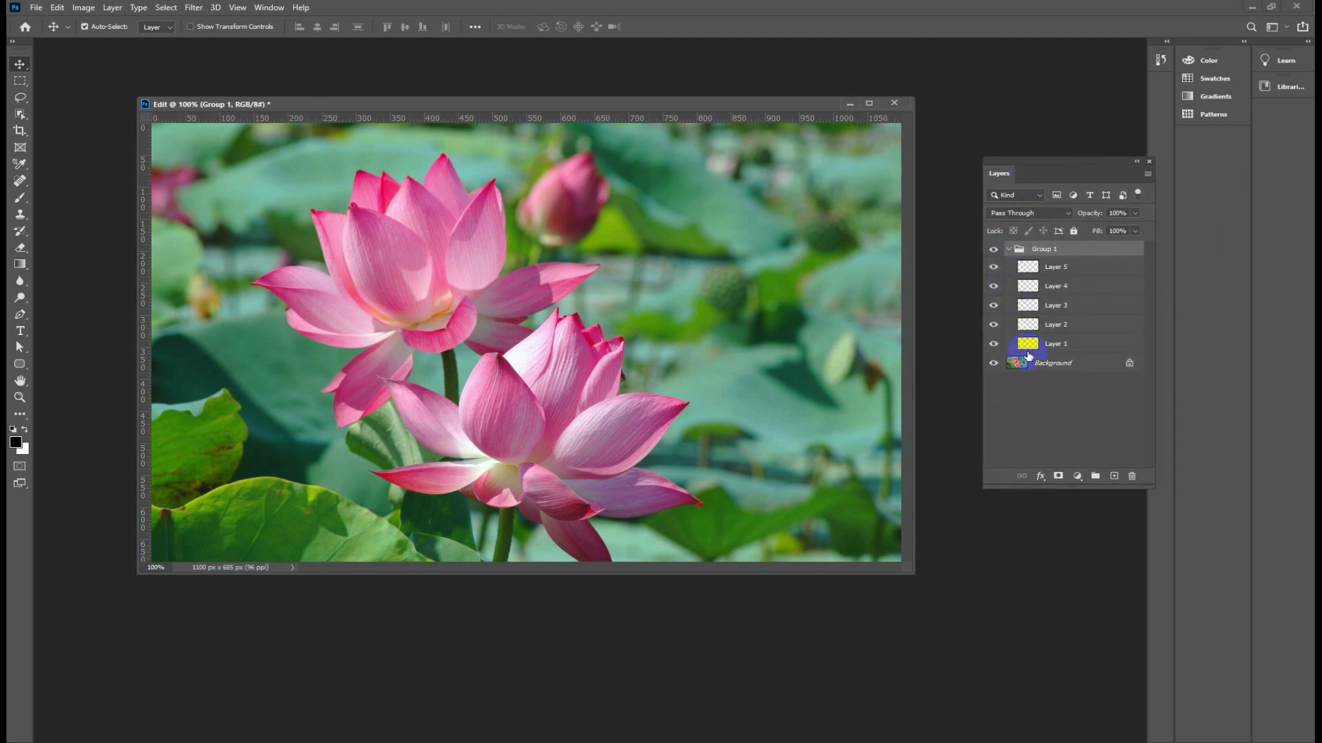
left_click(1009, 248)
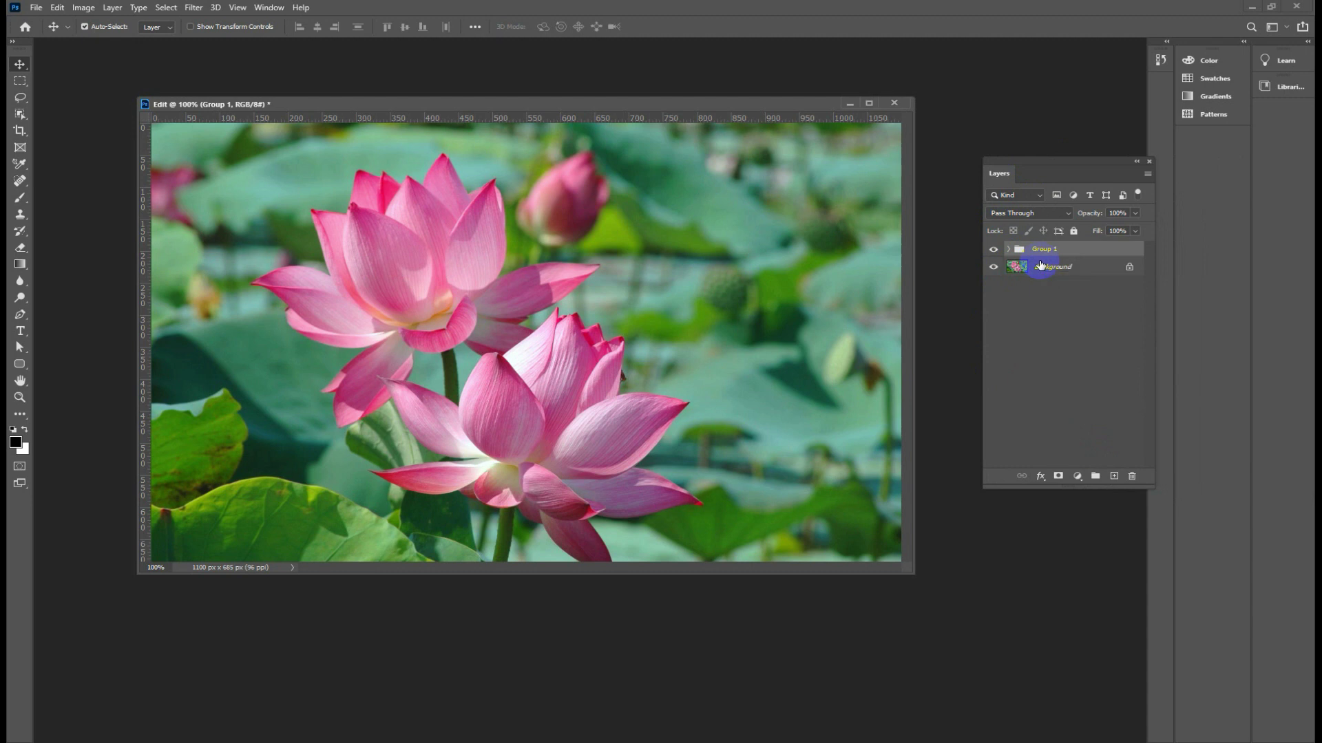
key("Delete")
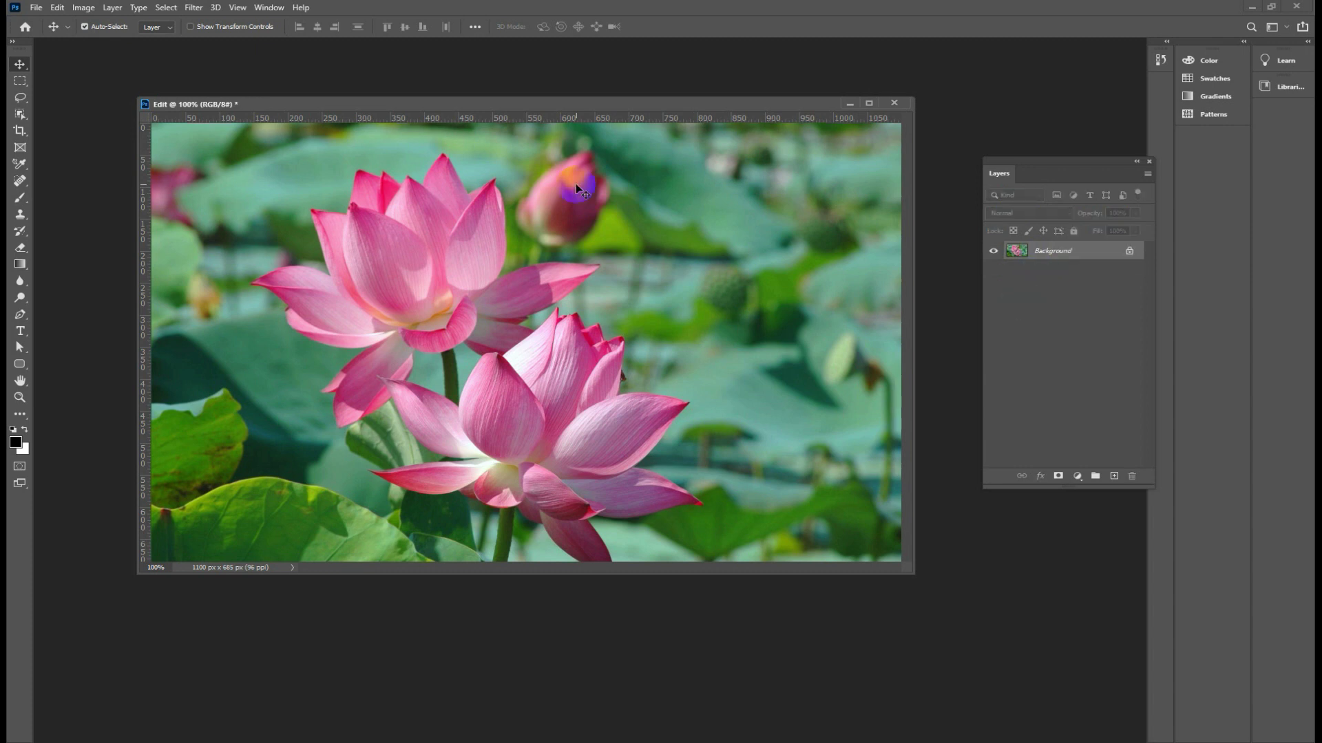
Reposition the Edit window, then bring up the Open dialog on the Downloads images.
left_click_drag(402, 101, 377, 89)
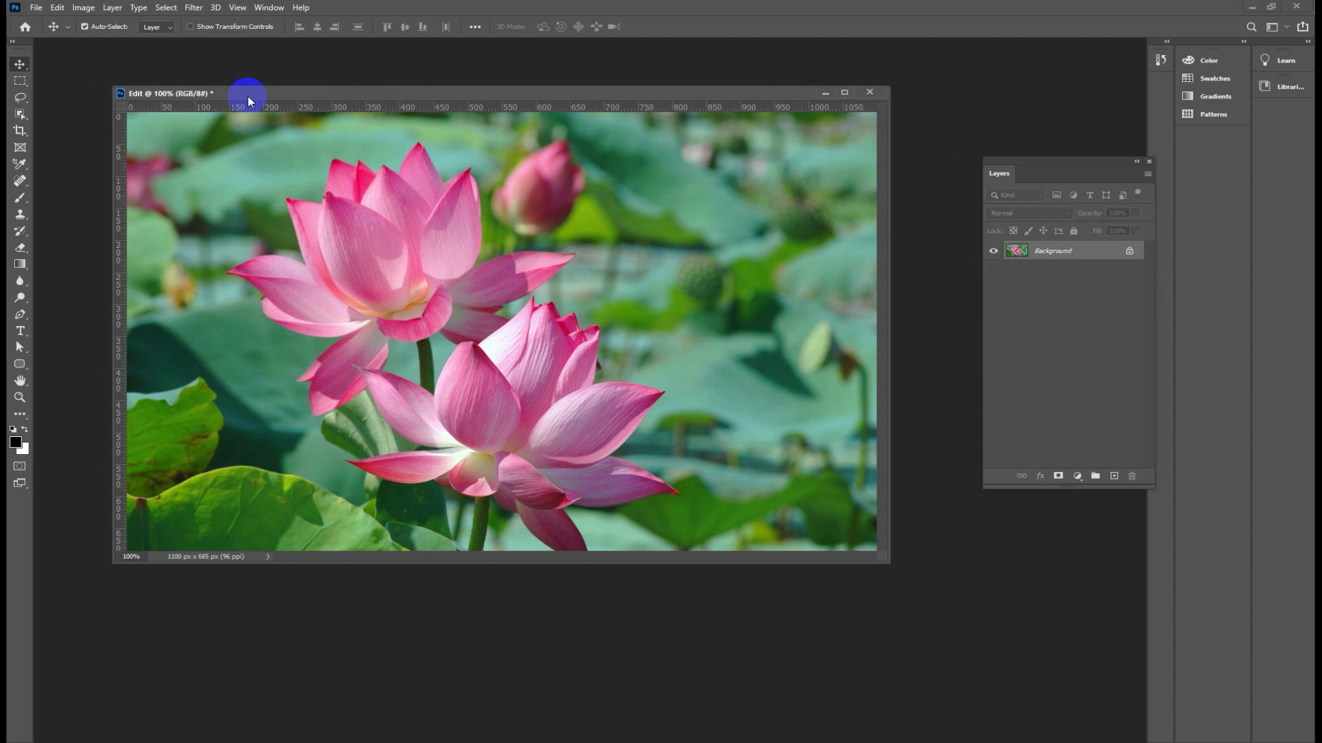
left_click_drag(310, 92, 321, 121)
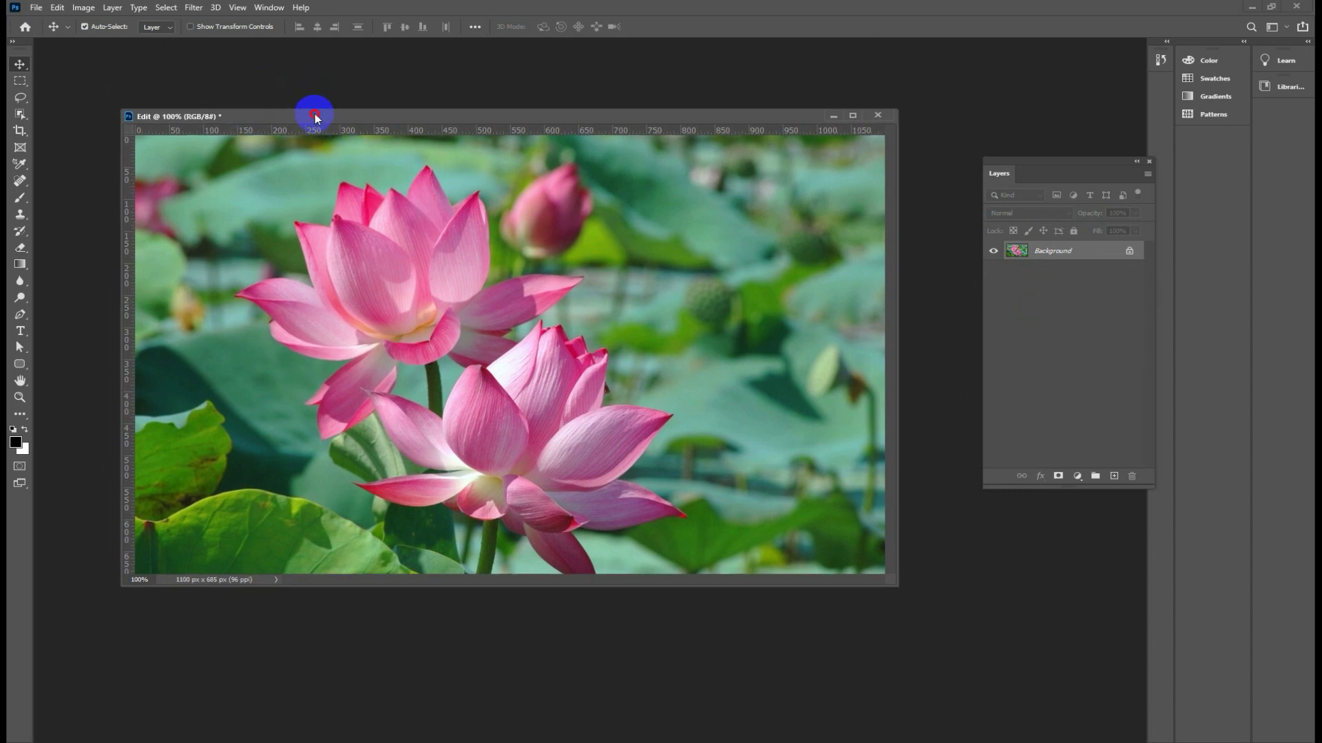
left_click(401, 300)
left_click(459, 315)
left_click(406, 275)
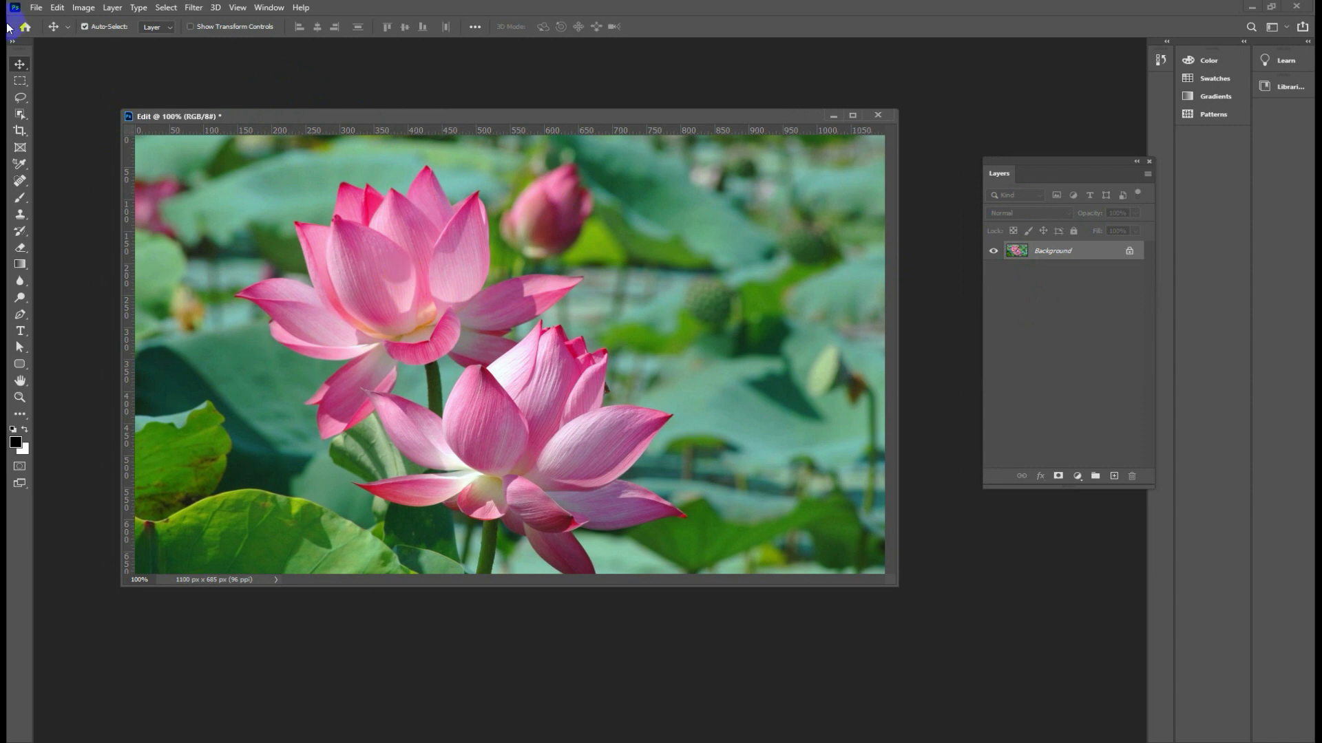
left_click(36, 7)
left_click(54, 33)
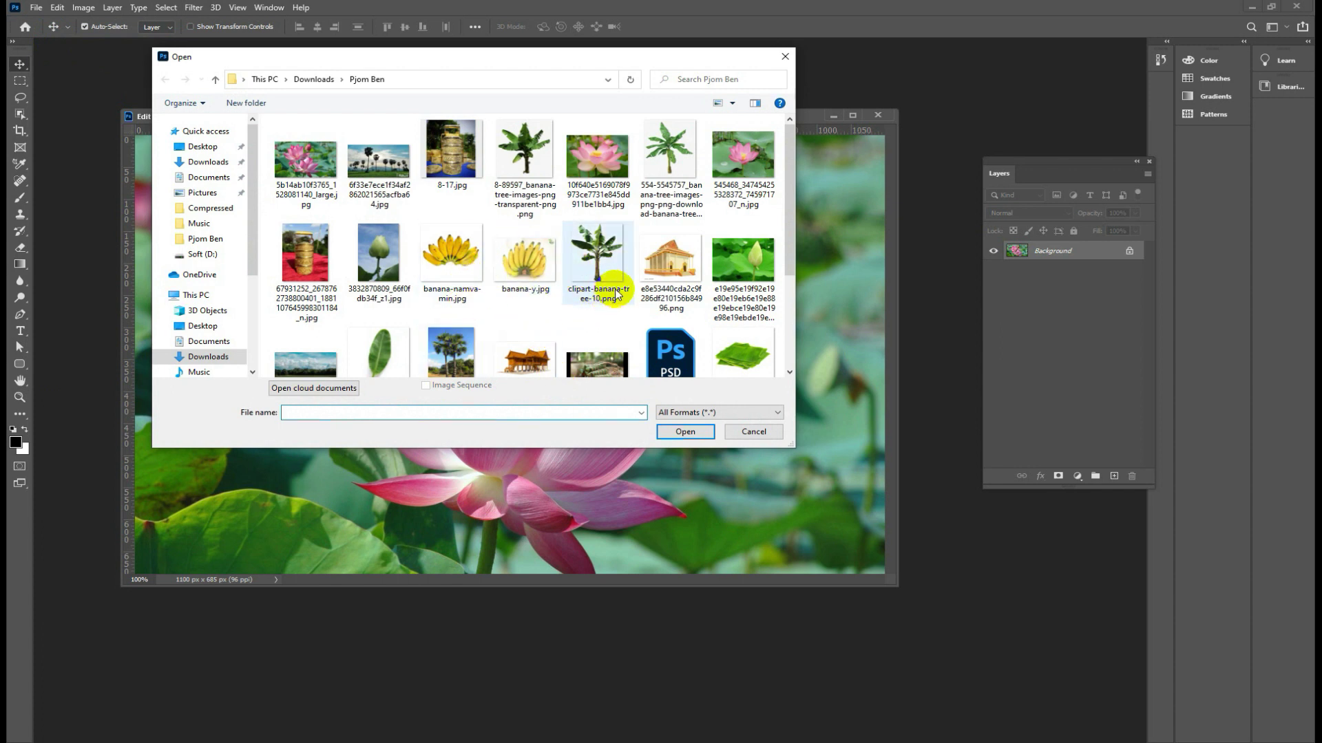
mouse_move(741, 260)
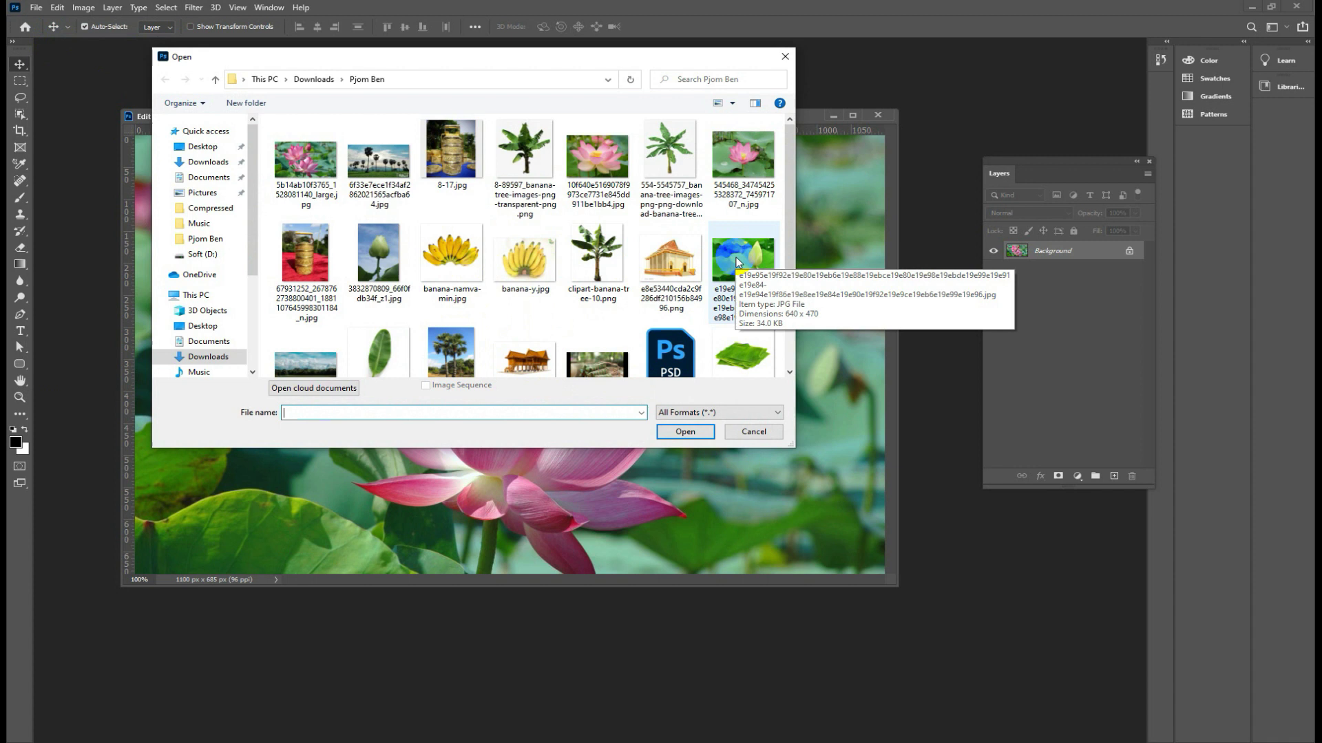
Open the lotus-on-leaves photo and drag it onto the Edit image as Layer 1.
double_click(744, 161)
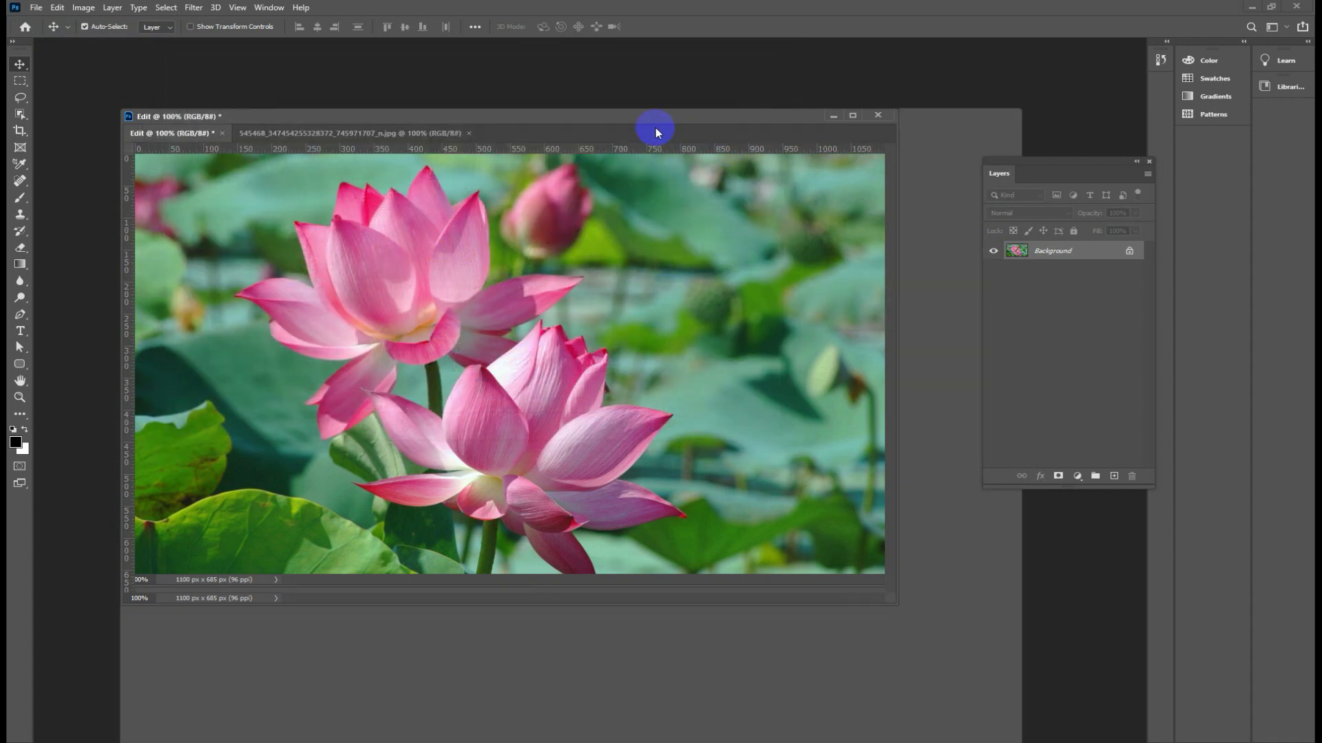
left_click_drag(357, 76, 392, 206)
left_click_drag(516, 368, 182, 296)
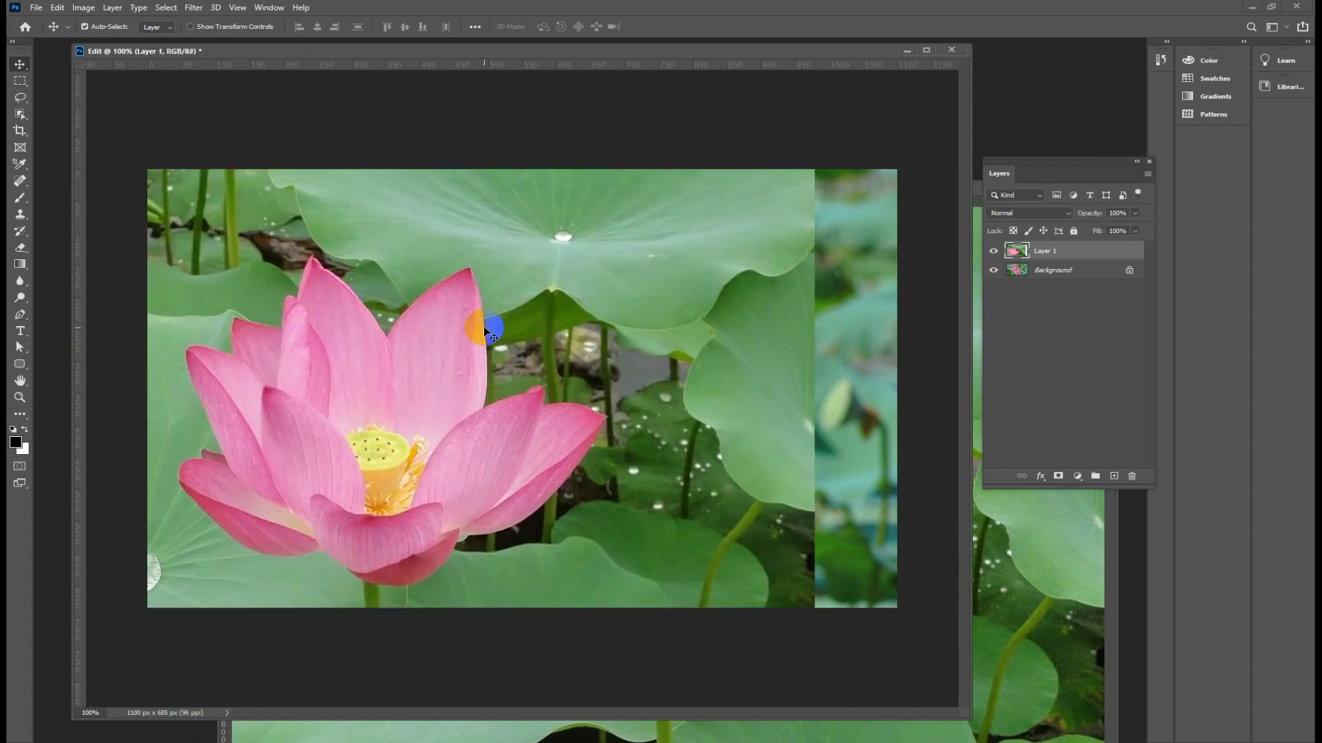
Scale the placed photo to about 25% and position it right of the main flowers.
key("ctrl+t")
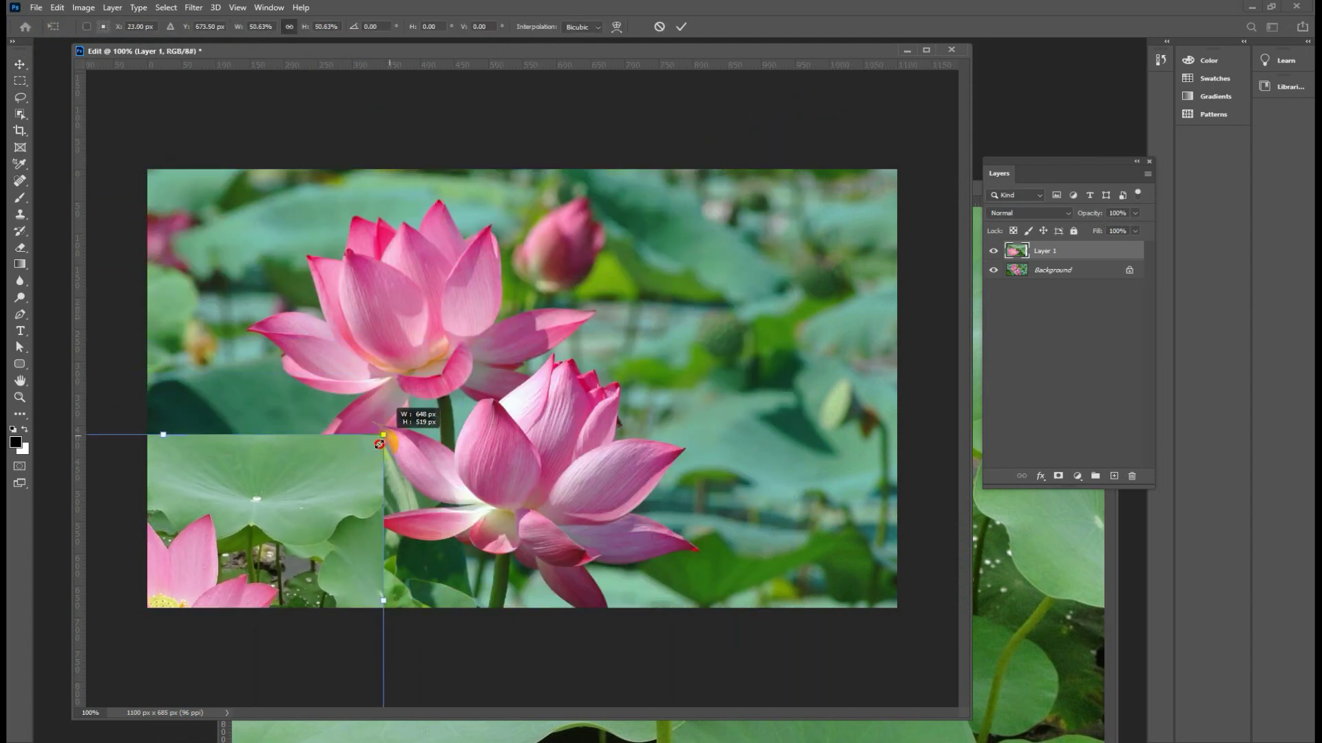
left_click_drag(814, 110, 548, 457)
mouse_move(236, 566)
left_mouse_down()
mouse_move(533, 368)
mouse_move(481, 306)
left_mouse_up()
left_click_drag(575, 515, 395, 381)
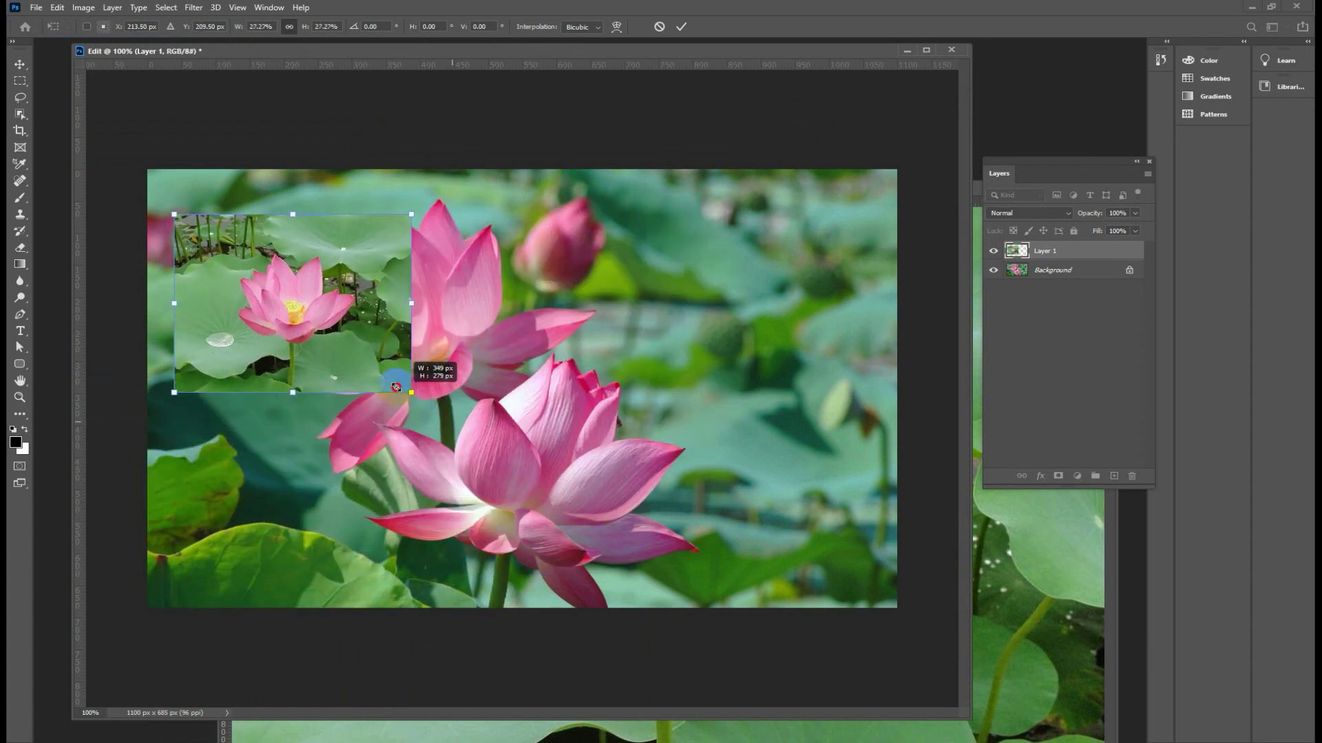
mouse_move(307, 320)
left_mouse_down()
mouse_move(687, 355)
mouse_move(713, 328)
left_mouse_up()
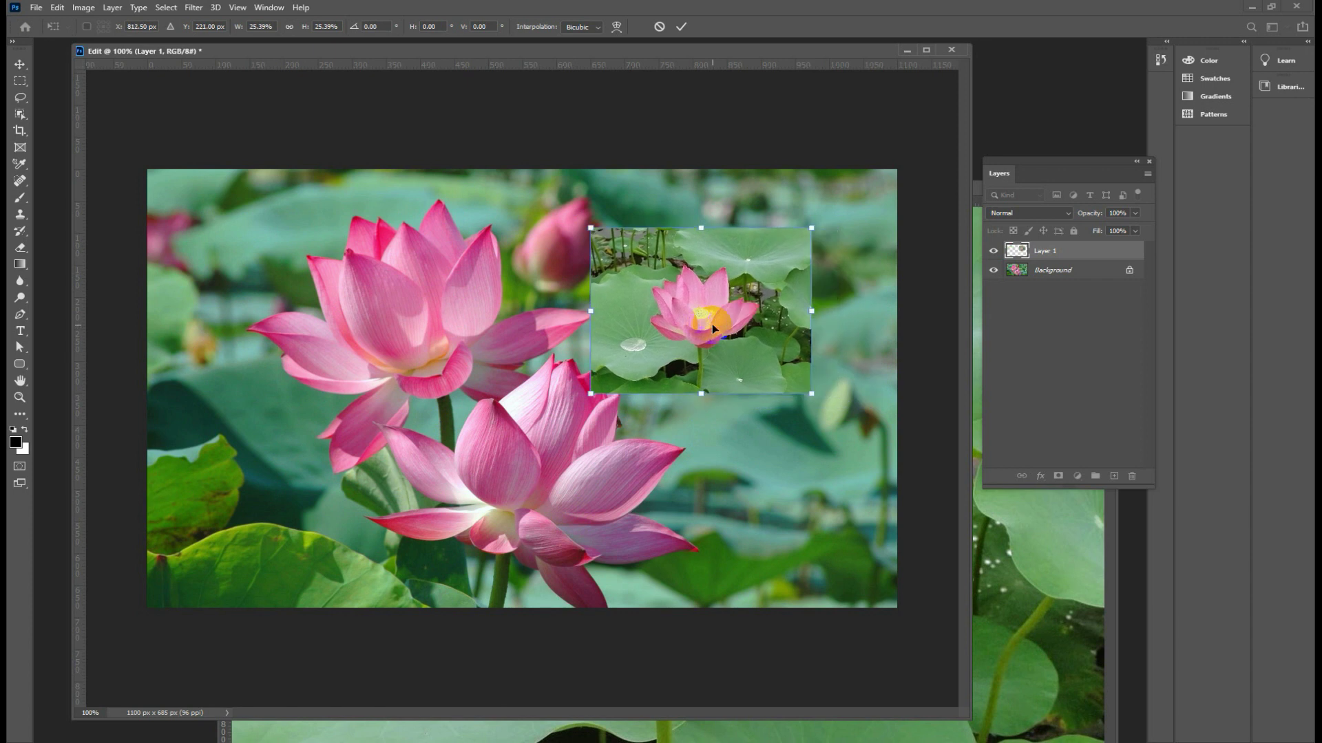
key("Return")
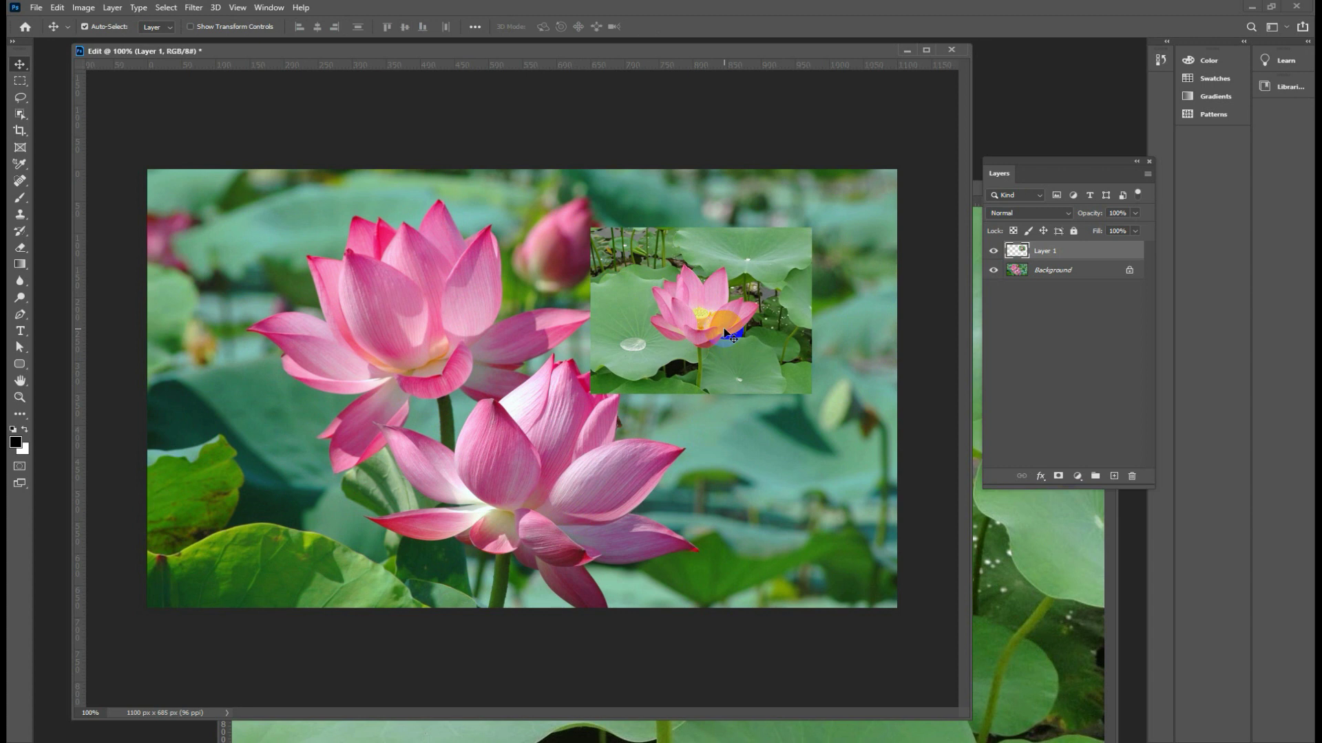
left_click_drag(719, 304, 709, 311)
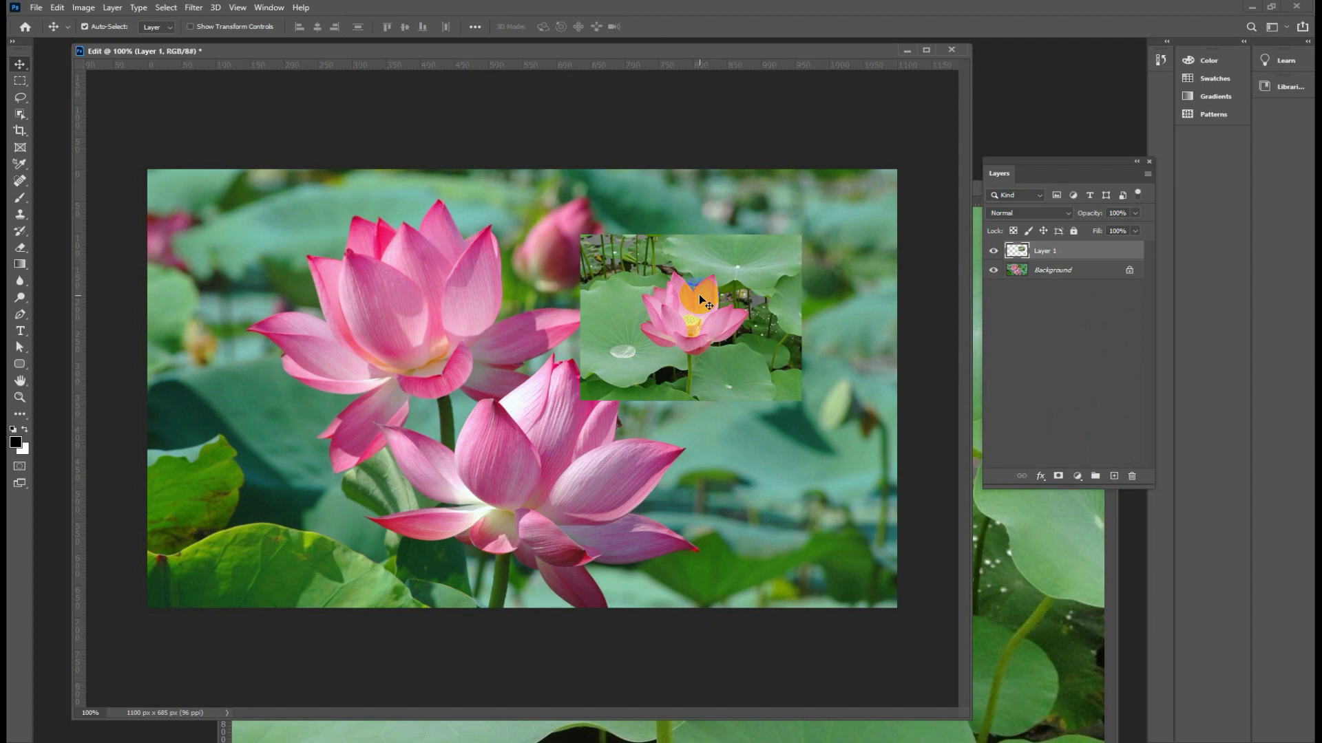
mouse_move(700, 297)
left_mouse_down()
mouse_move(596, 310)
mouse_move(650, 289)
mouse_move(617, 312)
left_mouse_up()
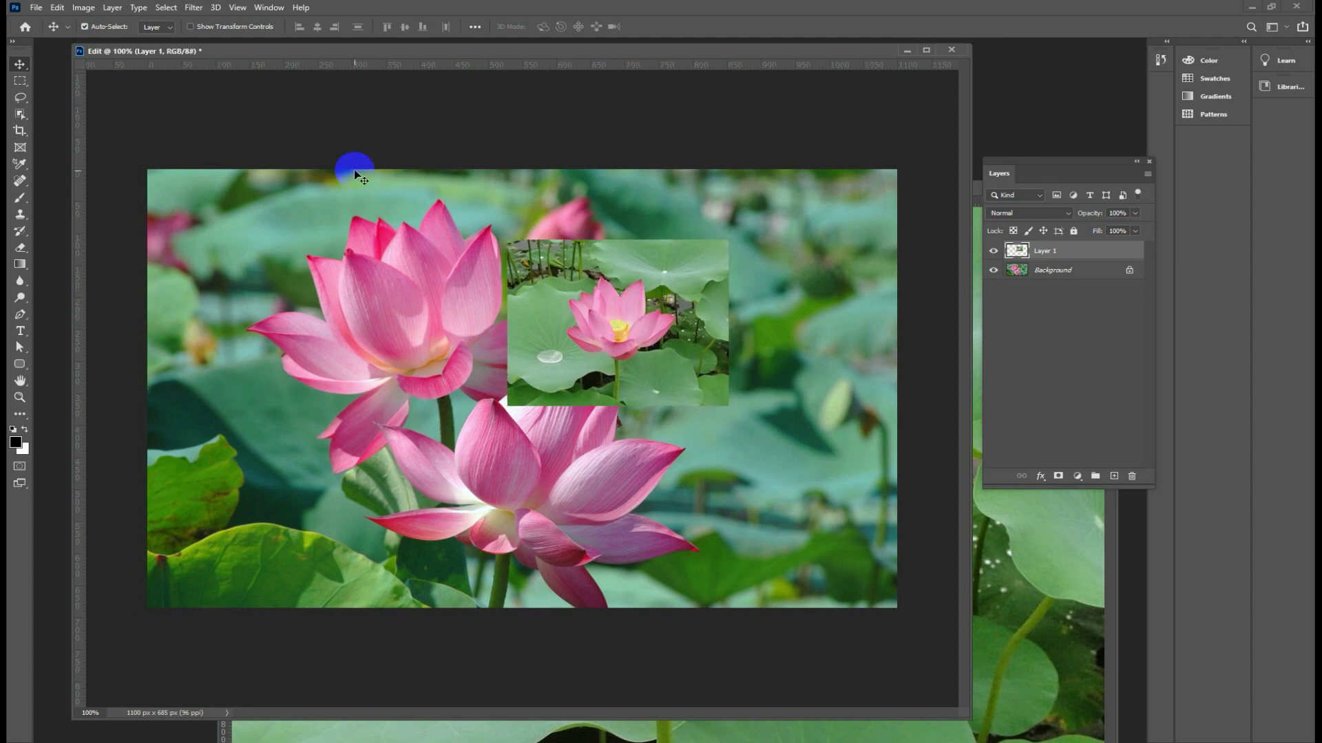
Convert Layer 1 to a smart object and shift the inset slightly right.
left_click(113, 12)
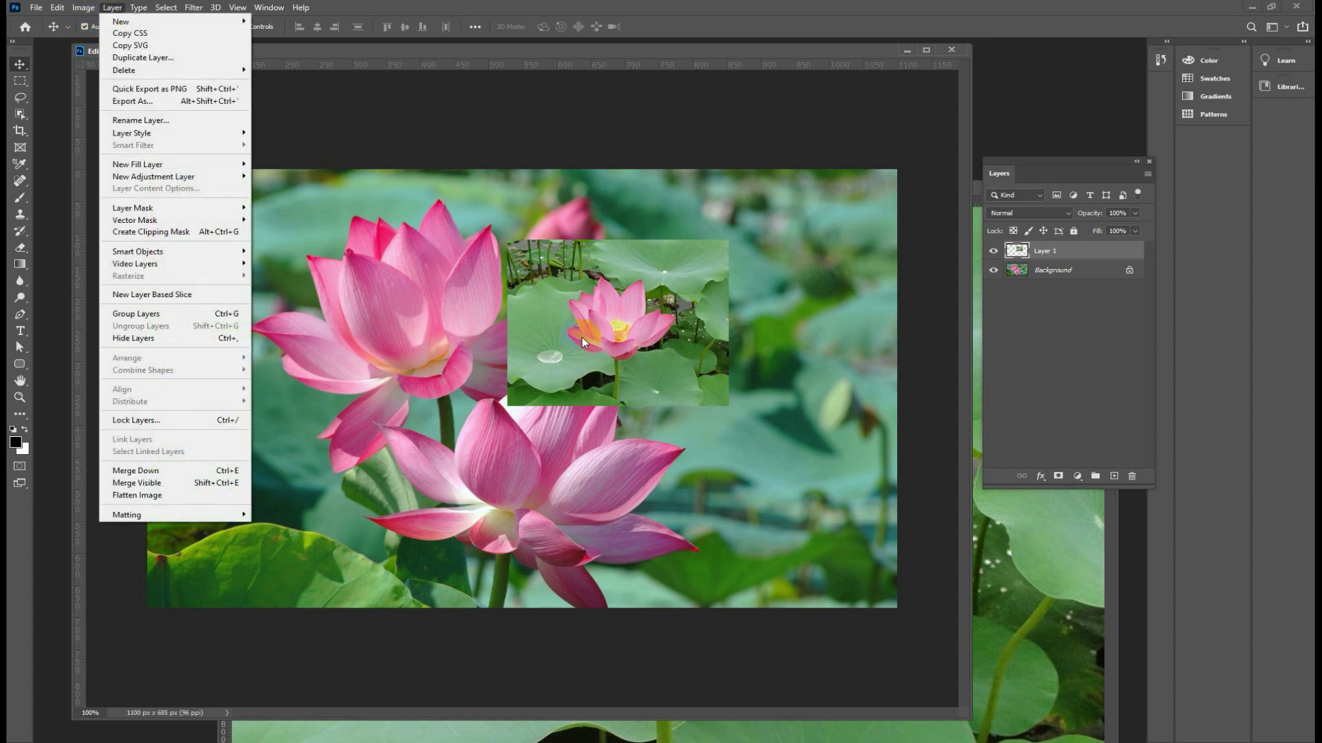
mouse_move(138, 251)
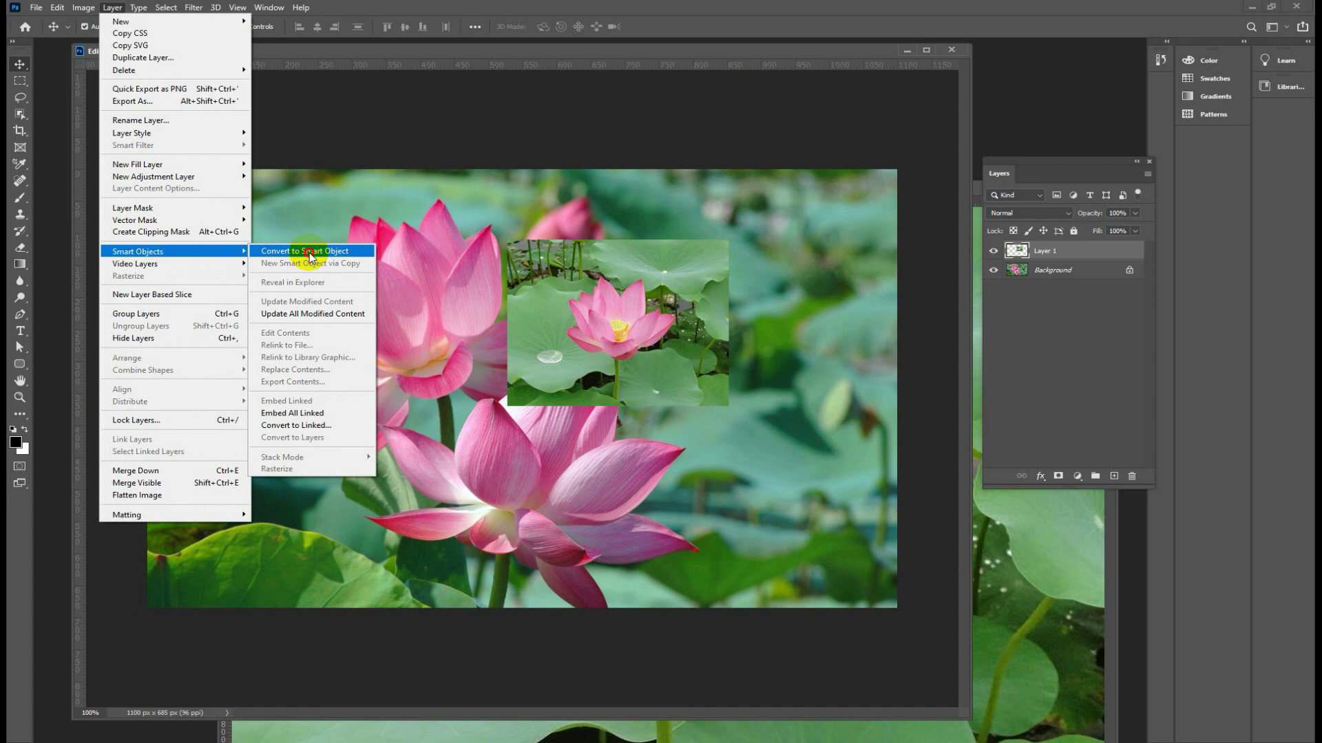
left_click(310, 256)
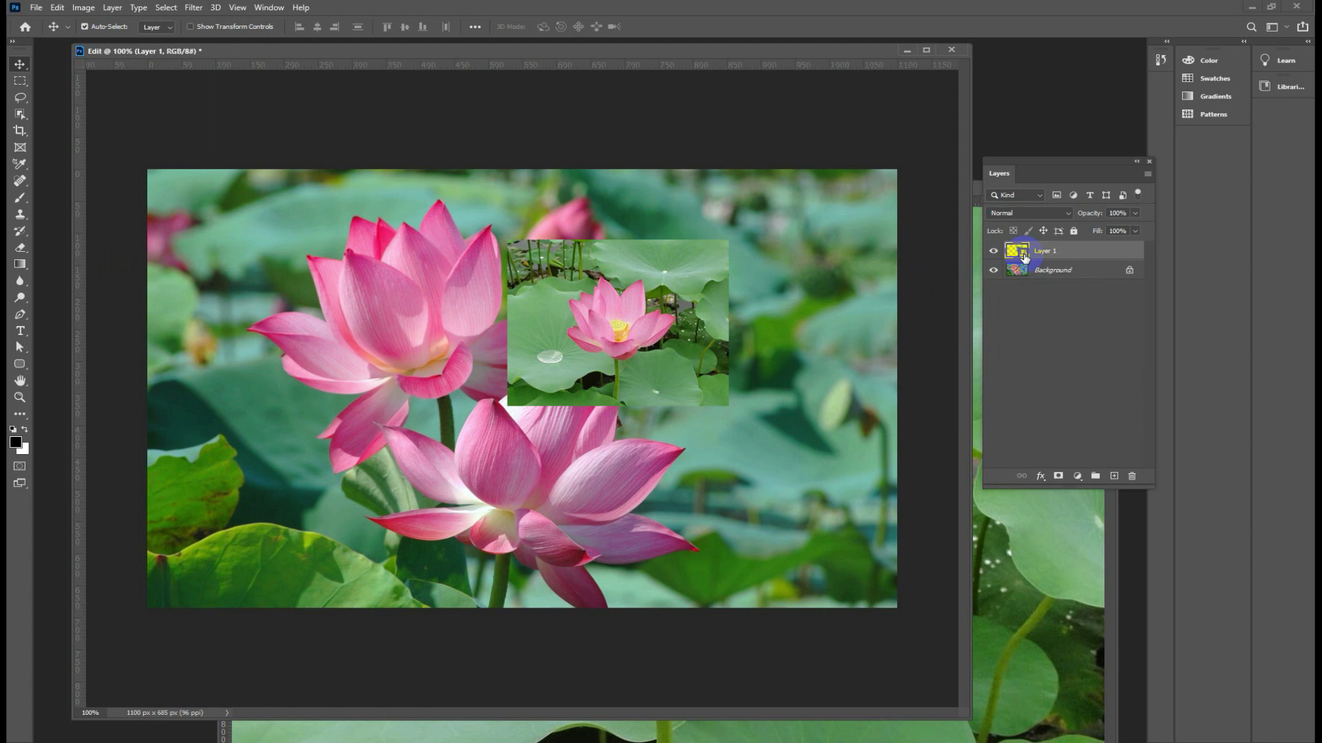
left_click(663, 274)
left_click_drag(612, 342, 666, 348)
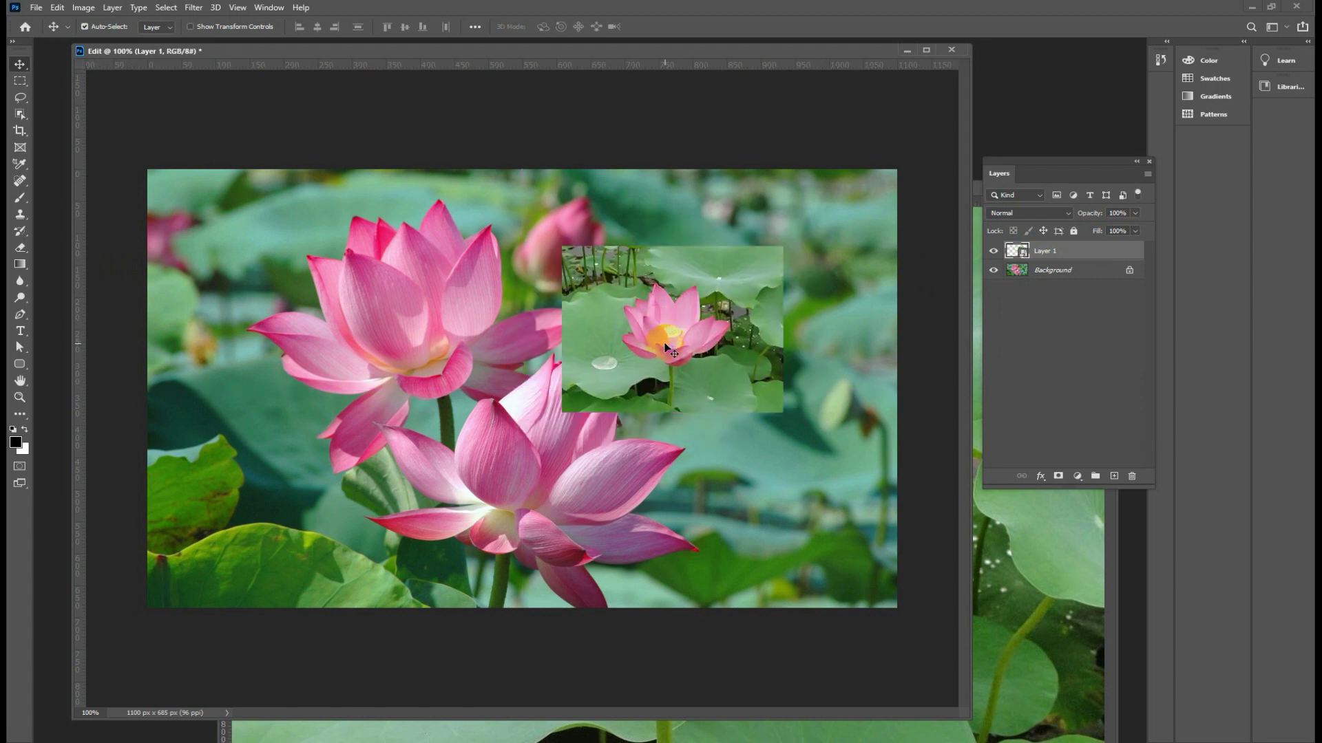
left_click(1024, 254)
Make a New Smart Object via Copy of the inset, undo it, and reopen Smart Objects.
left_click(113, 9)
left_click(135, 255)
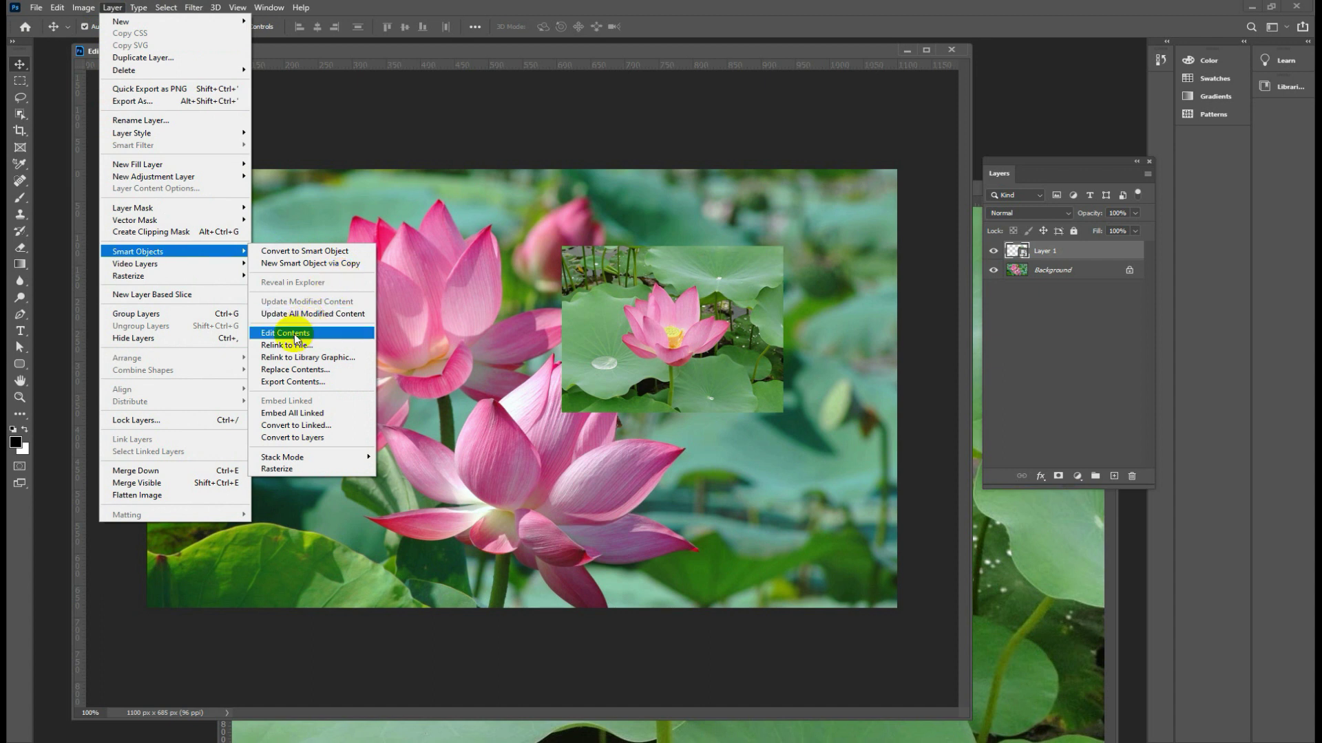
left_click(329, 269)
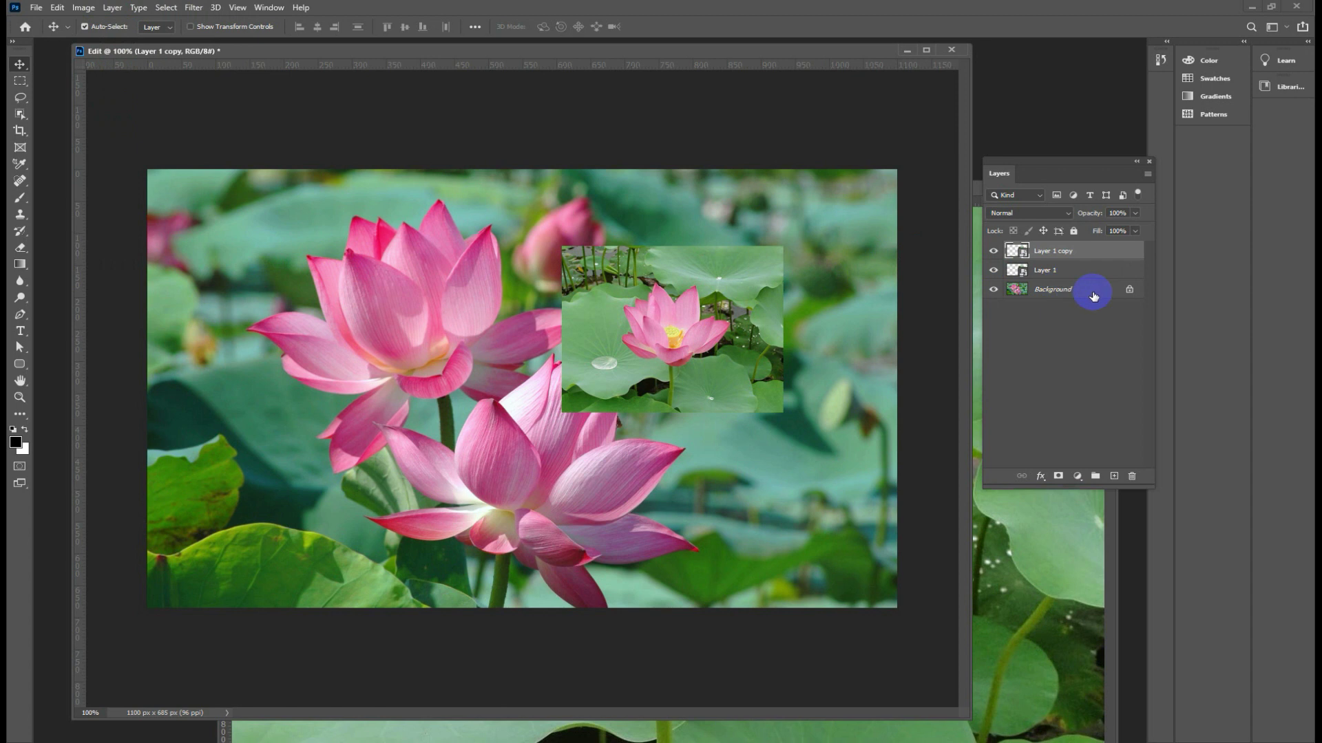
key("Delete")
left_click(112, 7)
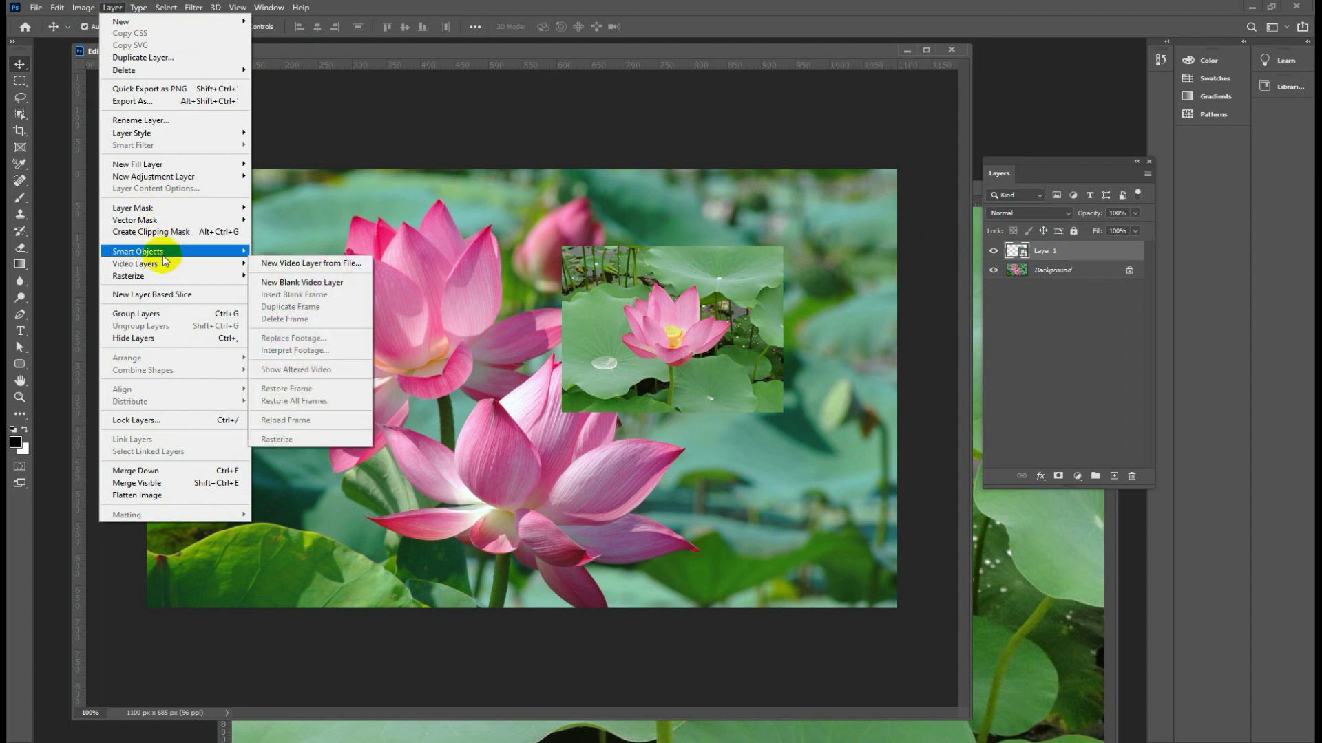
mouse_move(138, 250)
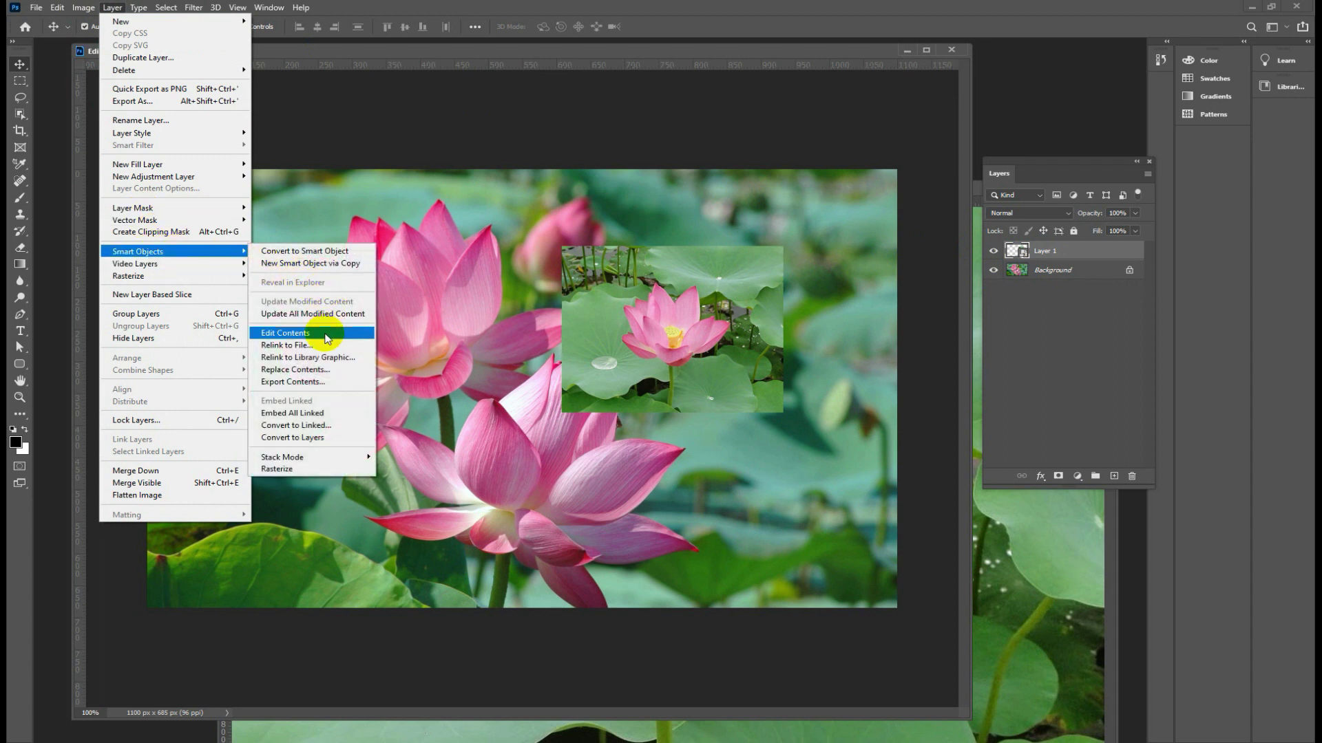
Open the inset's contents as an enlarged Layer 1.psb window, close the source photo, add Layer 2.
double_click(1023, 255)
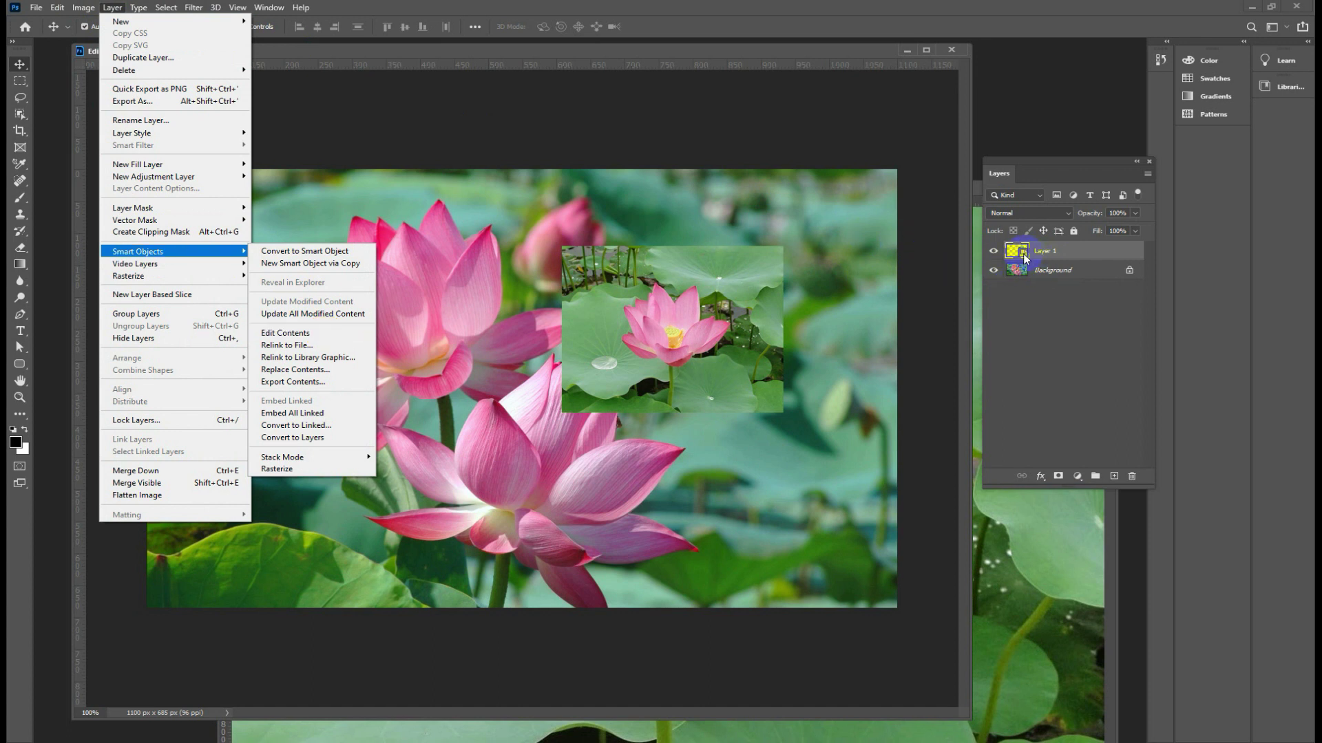
left_click(288, 337)
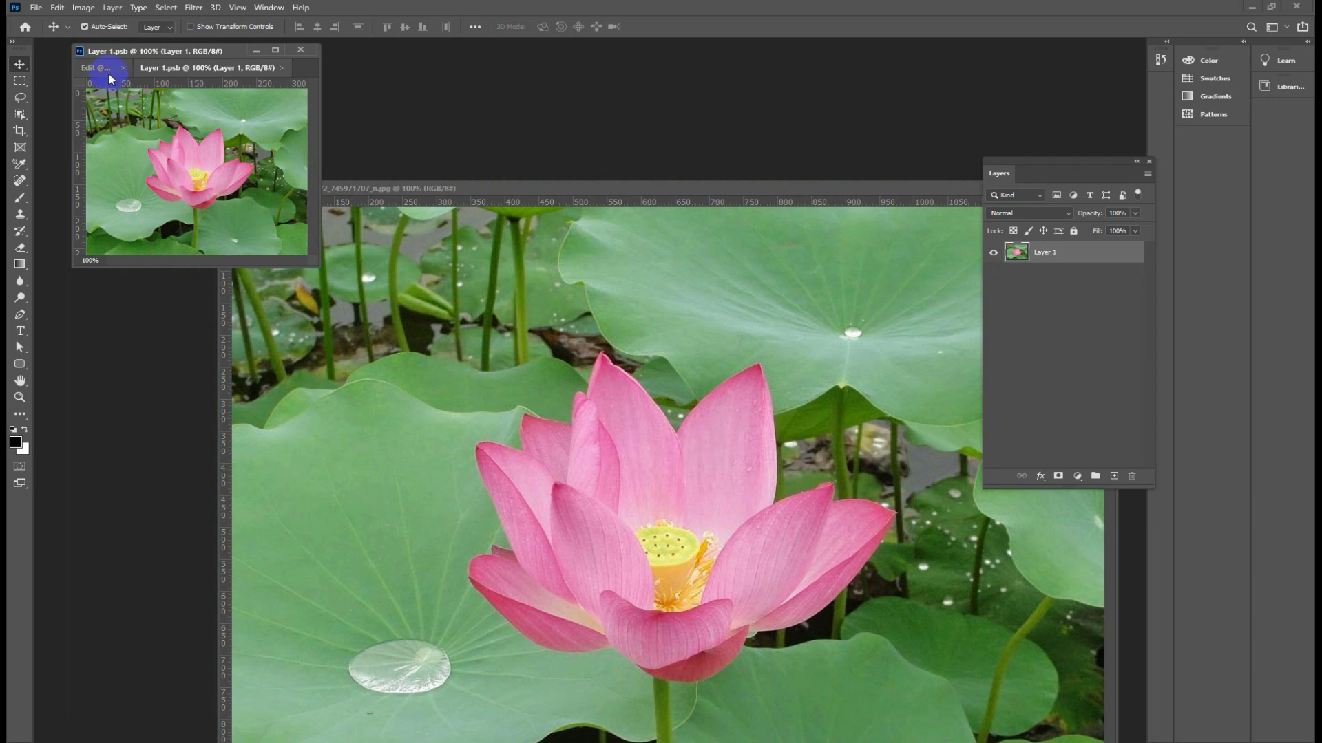
left_click_drag(178, 71, 480, 124)
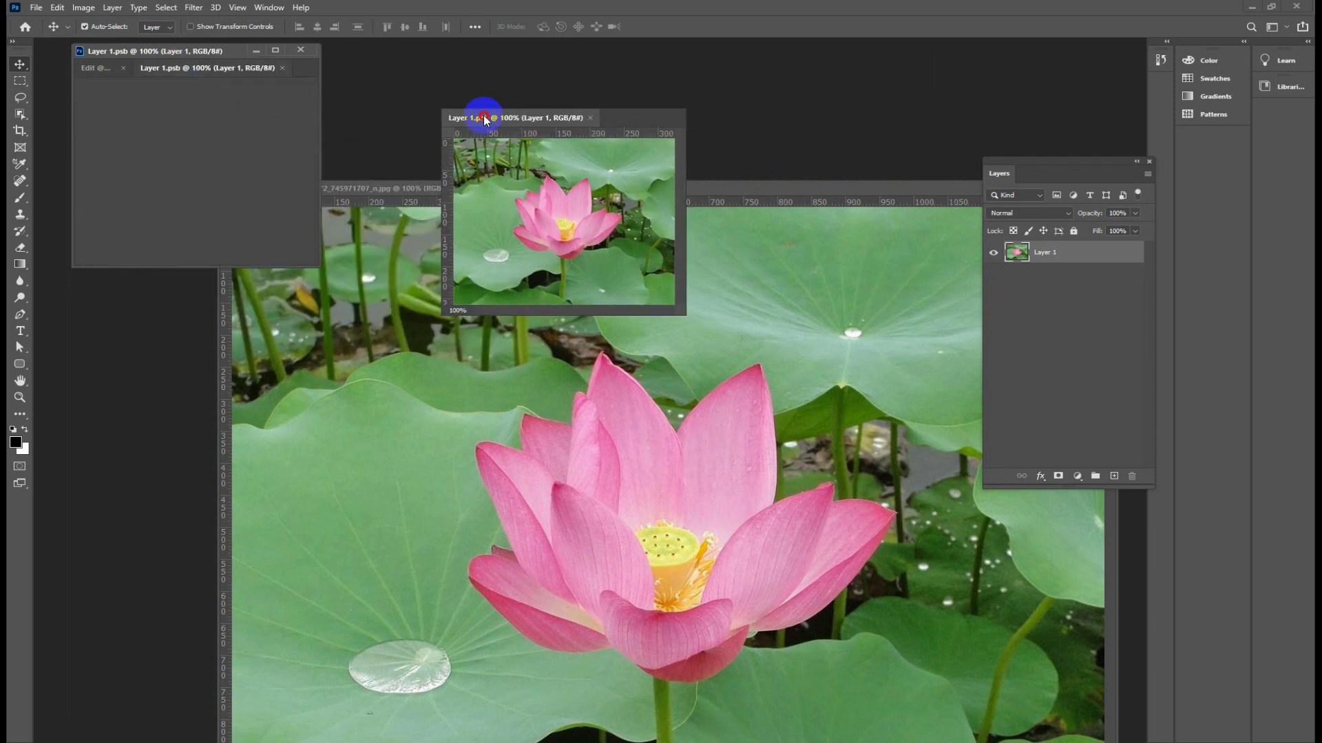
left_click_drag(761, 183, 354, 324)
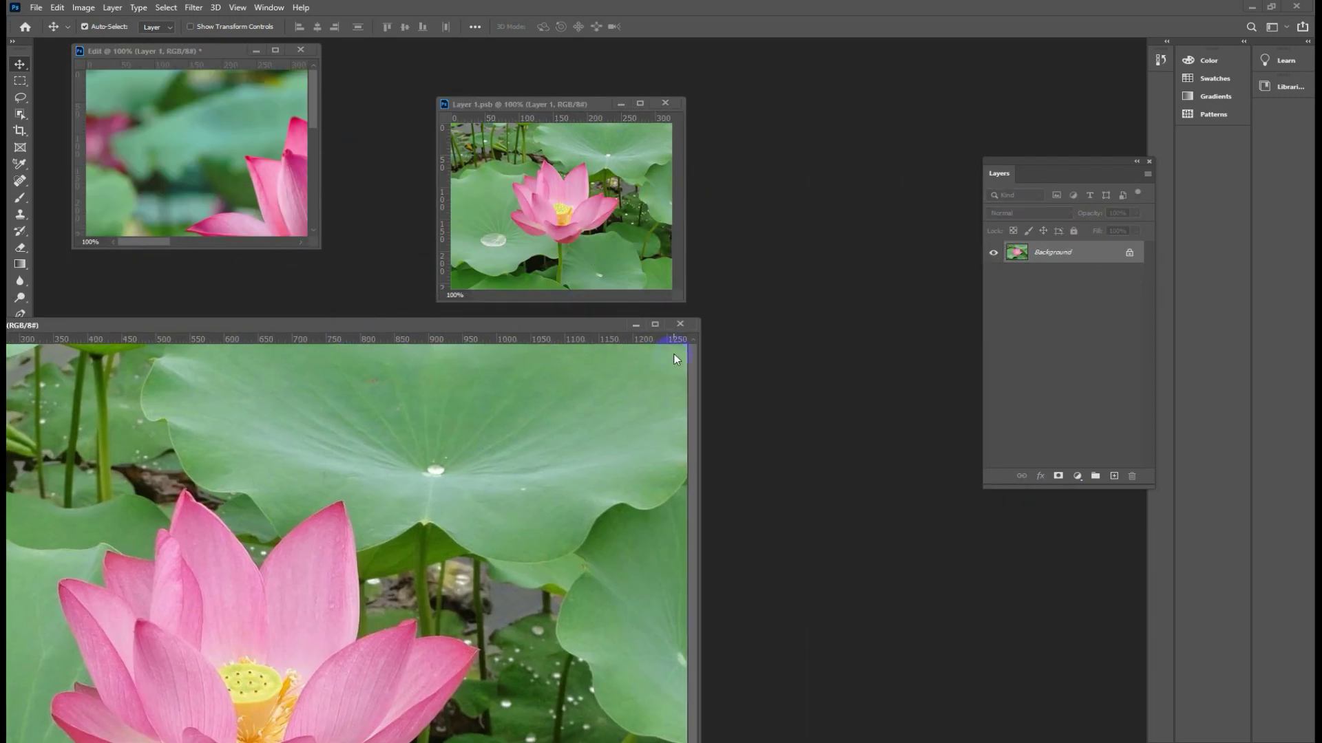
left_click(686, 324)
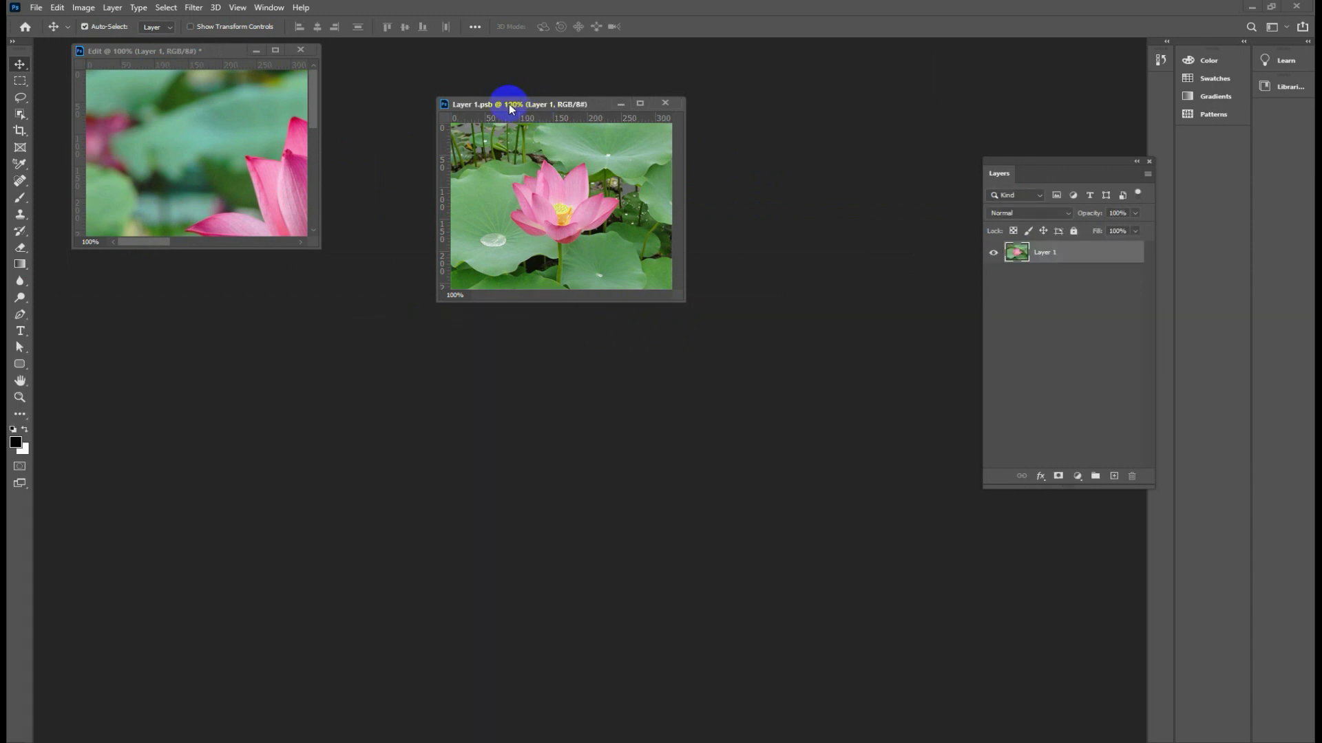
left_click_drag(509, 103, 458, 164)
left_click_drag(630, 357, 892, 608)
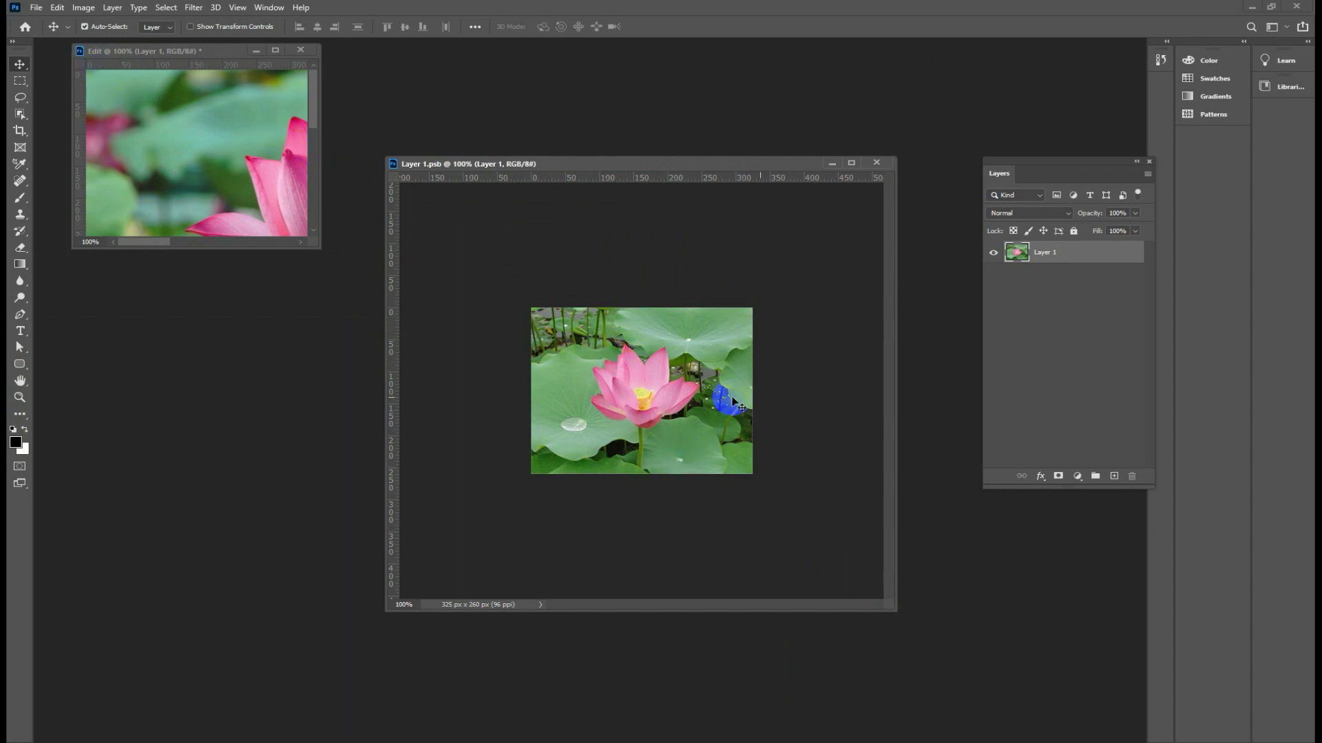
left_click(1114, 476)
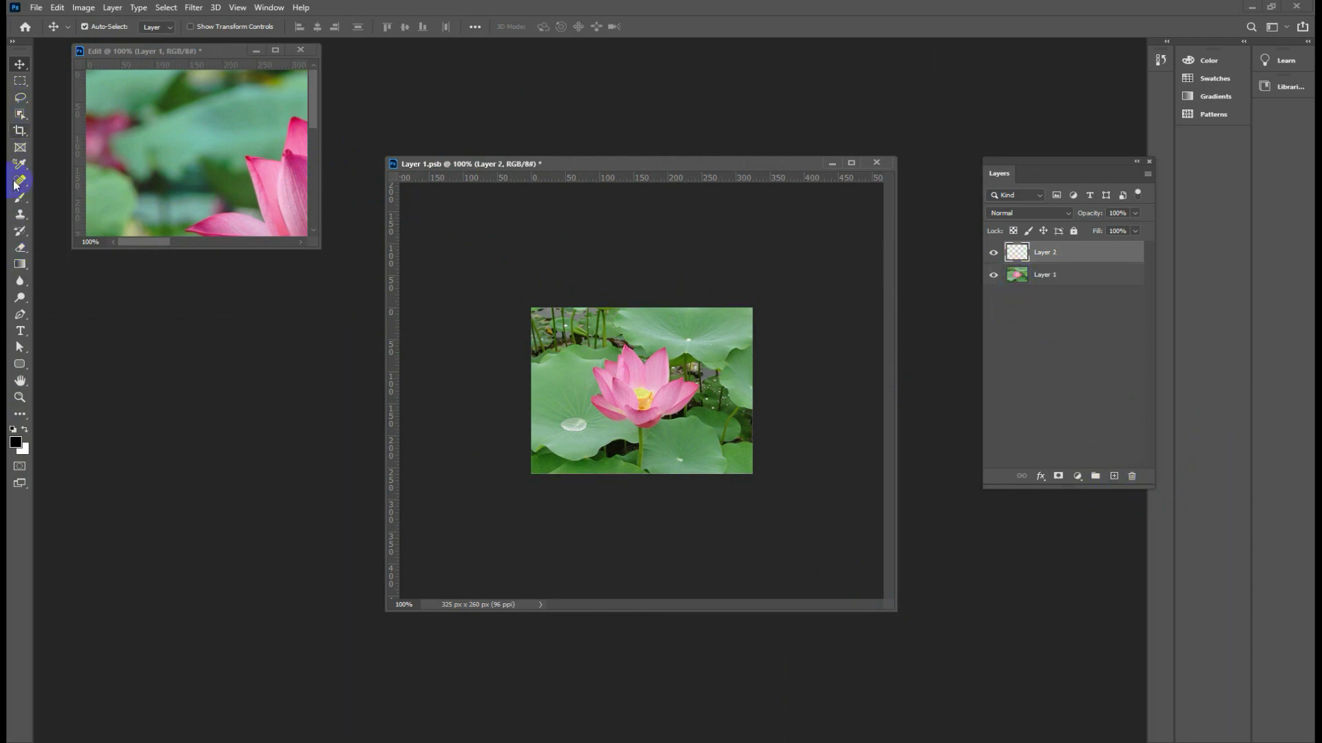
Draw a circle over the lower-left lotus leaf and fill it red.
right_click(19, 365)
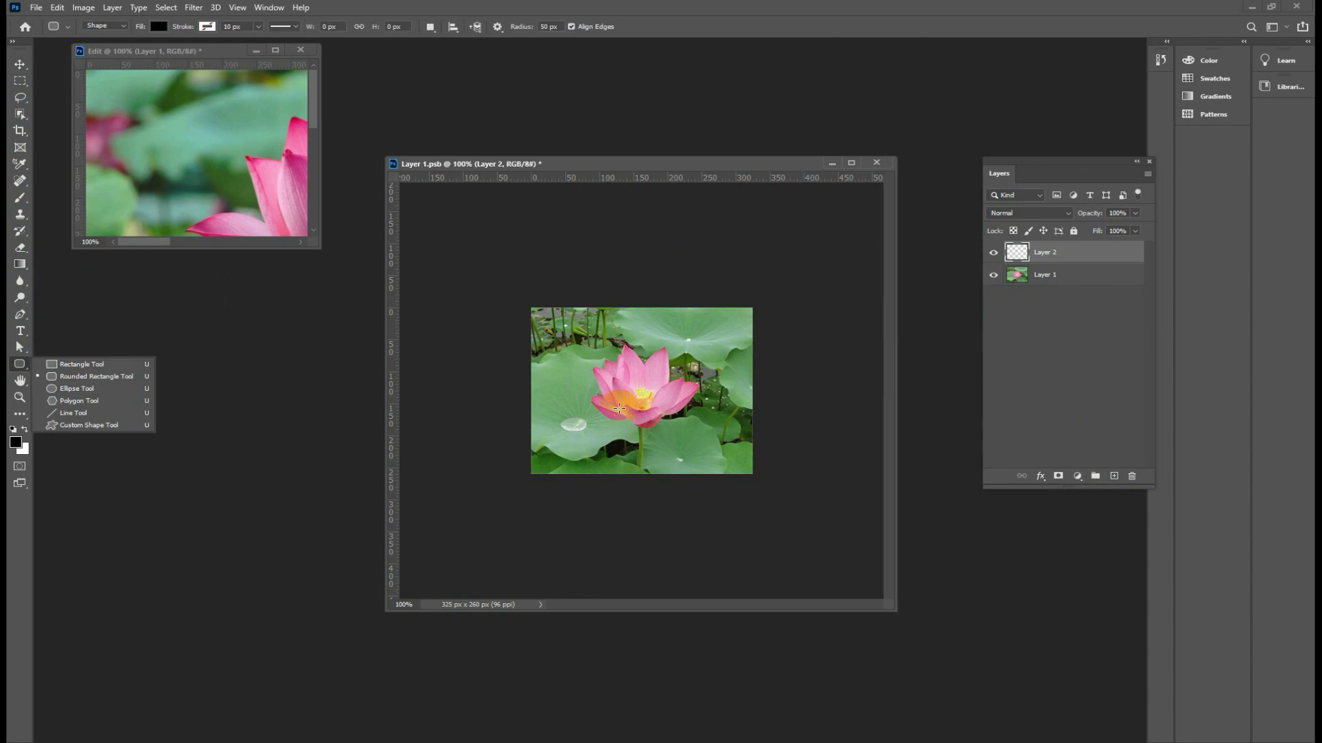
left_click_drag(552, 402, 604, 454)
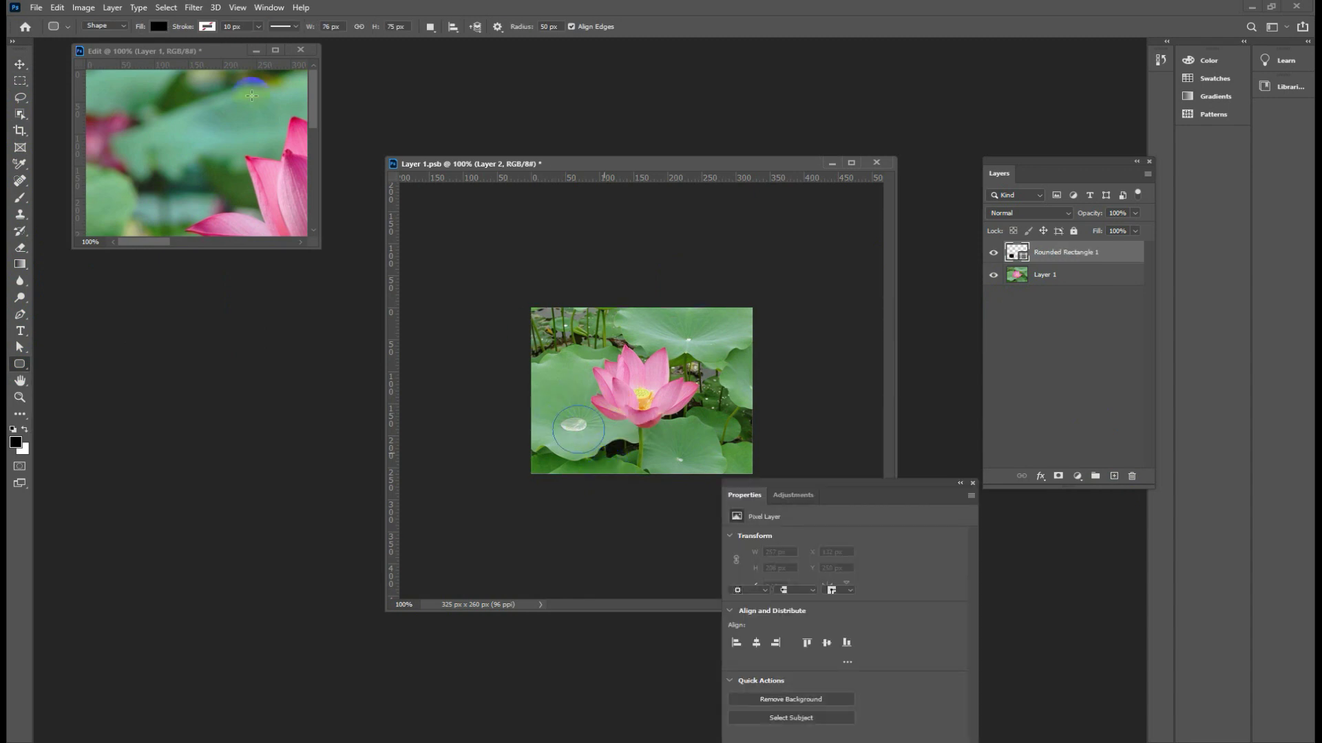
left_click(19, 64)
left_click_drag(572, 432, 564, 440)
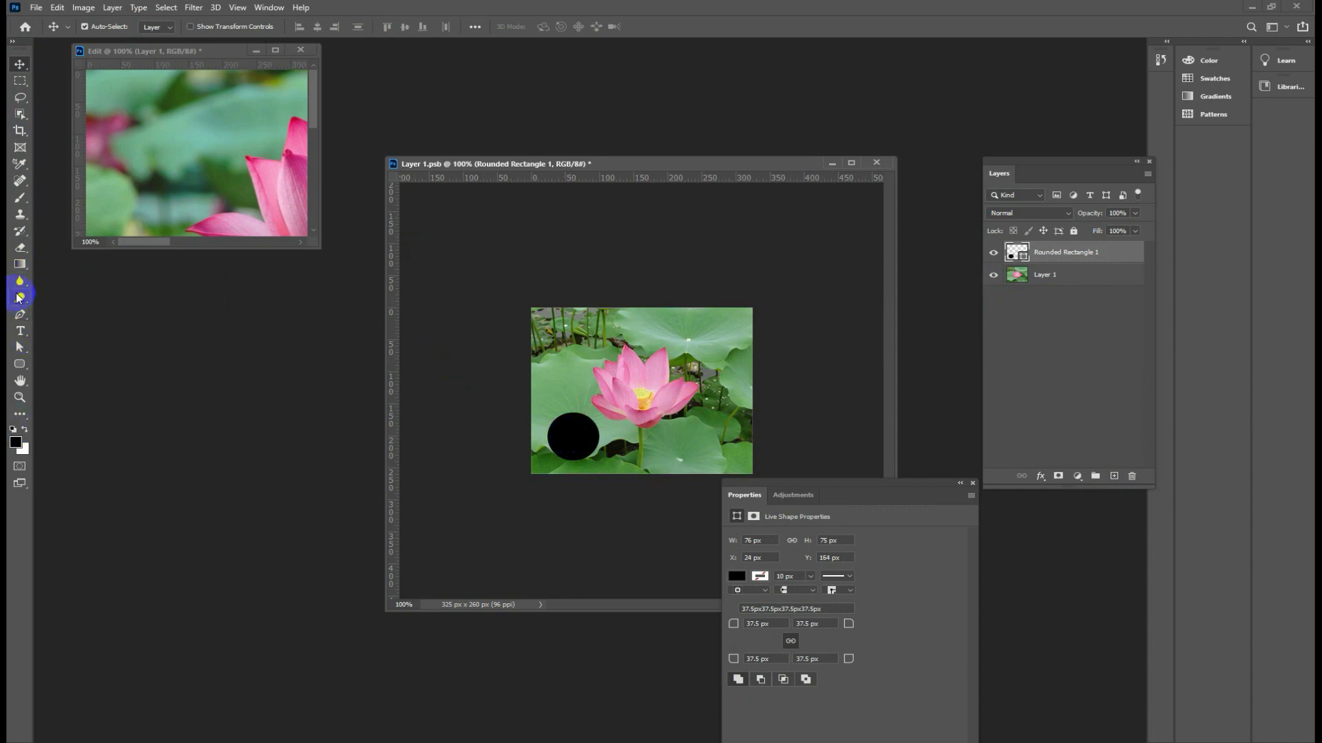
left_click(20, 363)
left_click(158, 26)
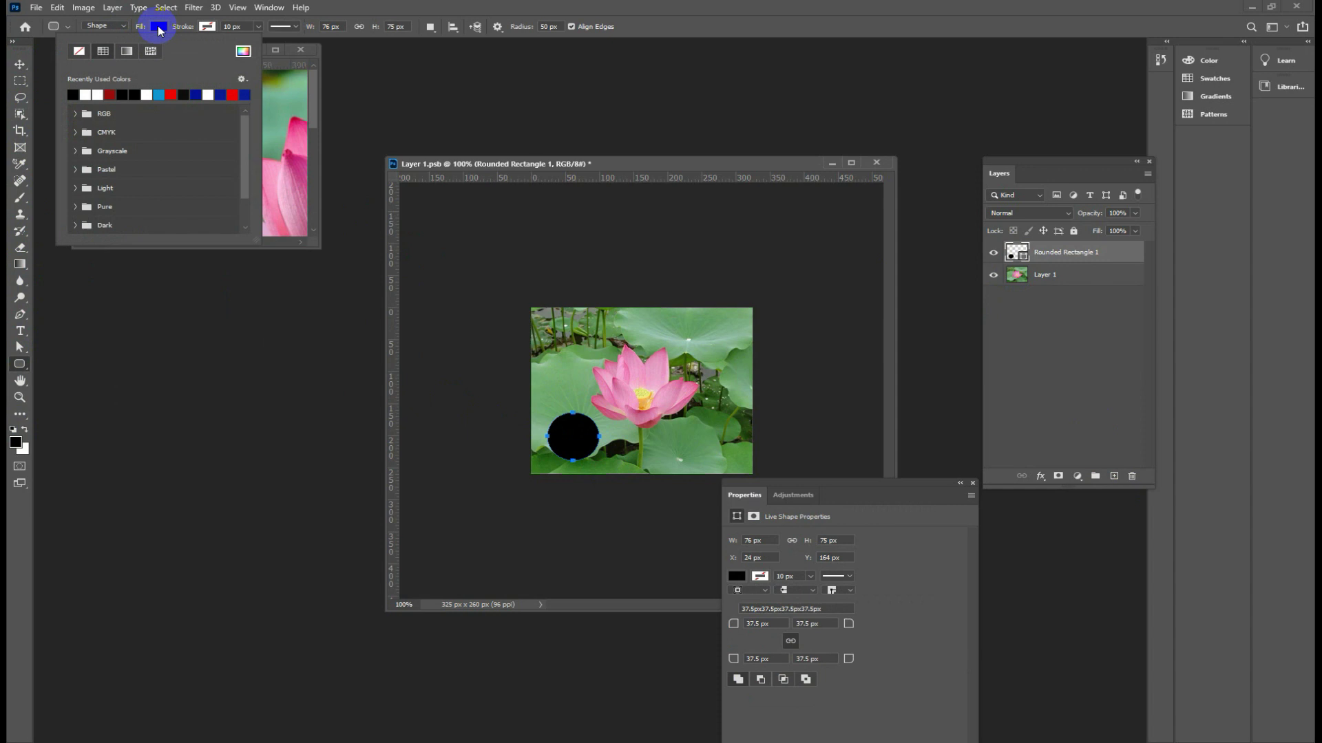
left_click(172, 91)
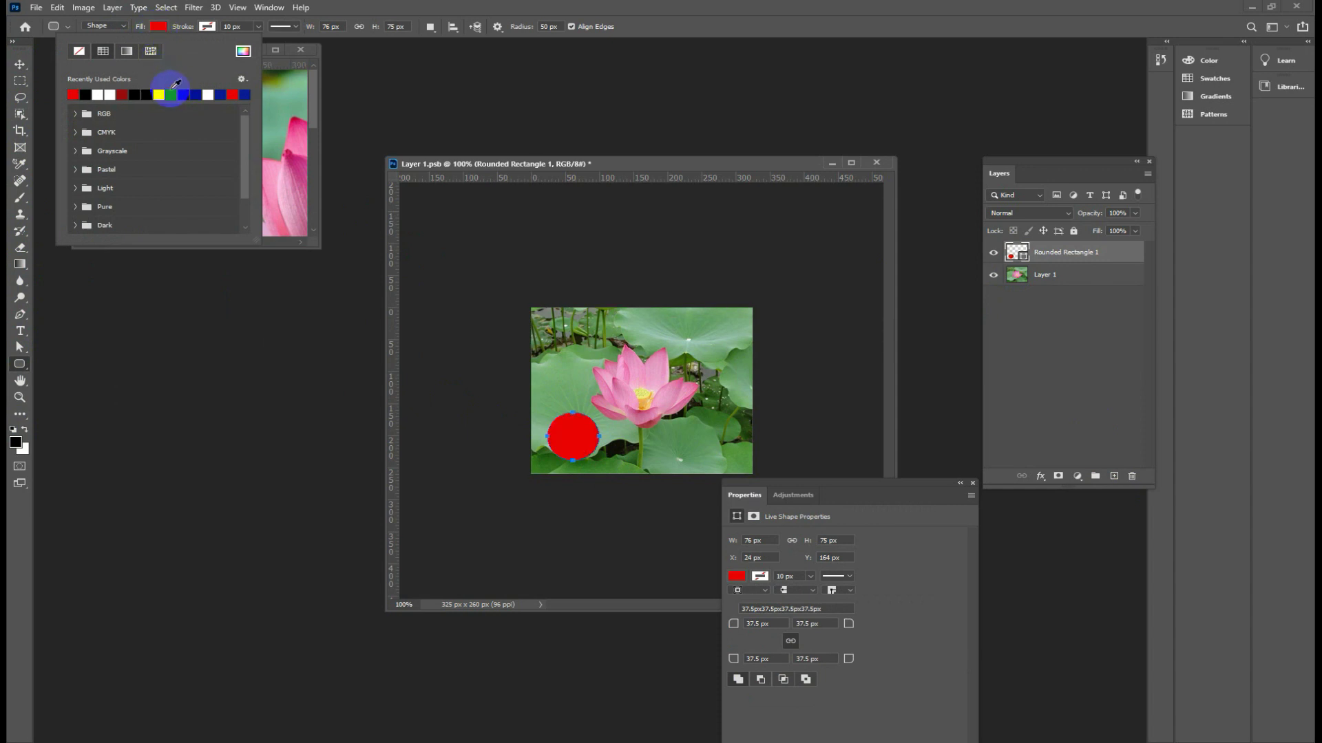
left_click(761, 316)
Draw a dark blue circle at the upper right and close Layer 1.psb.
left_click_drag(679, 320, 733, 372)
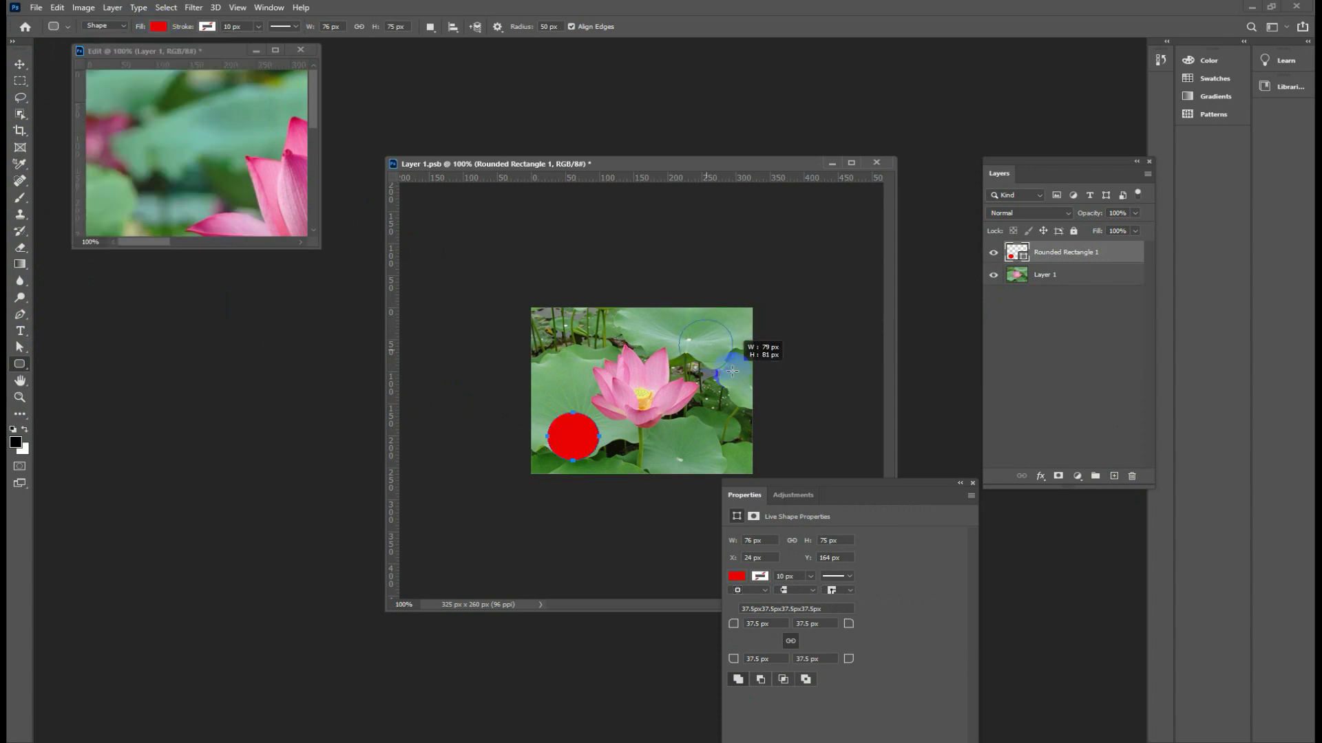
left_click(162, 27)
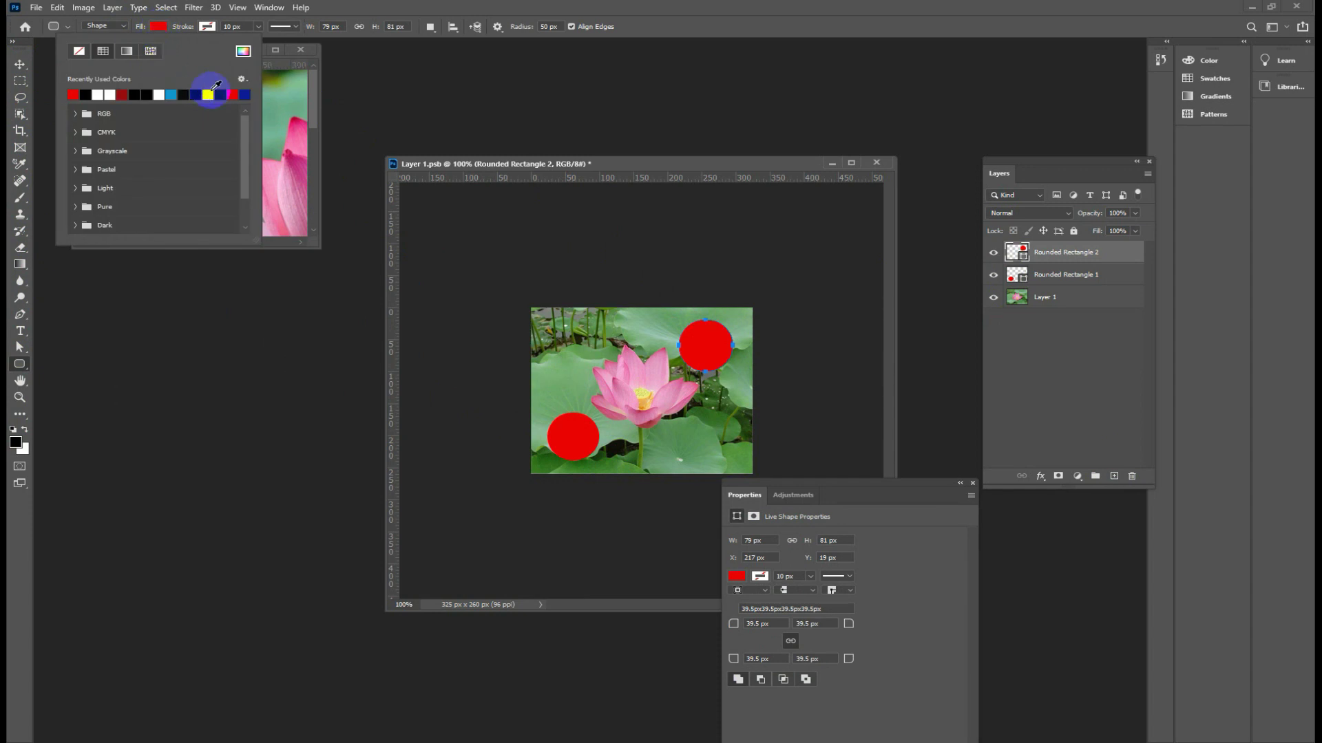
left_click(196, 94)
left_click(19, 64)
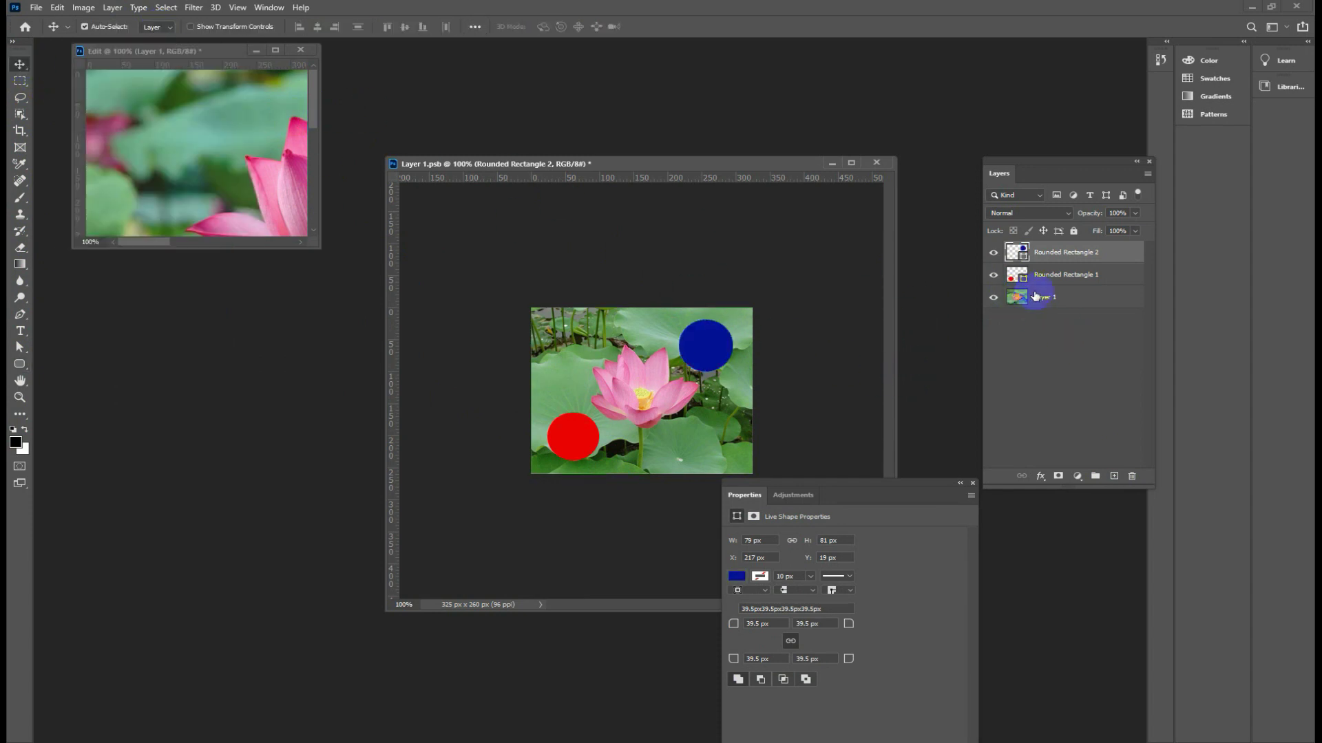
left_click(736, 380)
left_click(877, 164)
Save the circle edits into Edit, enlarge its window, and move the inset right.
left_click(592, 280)
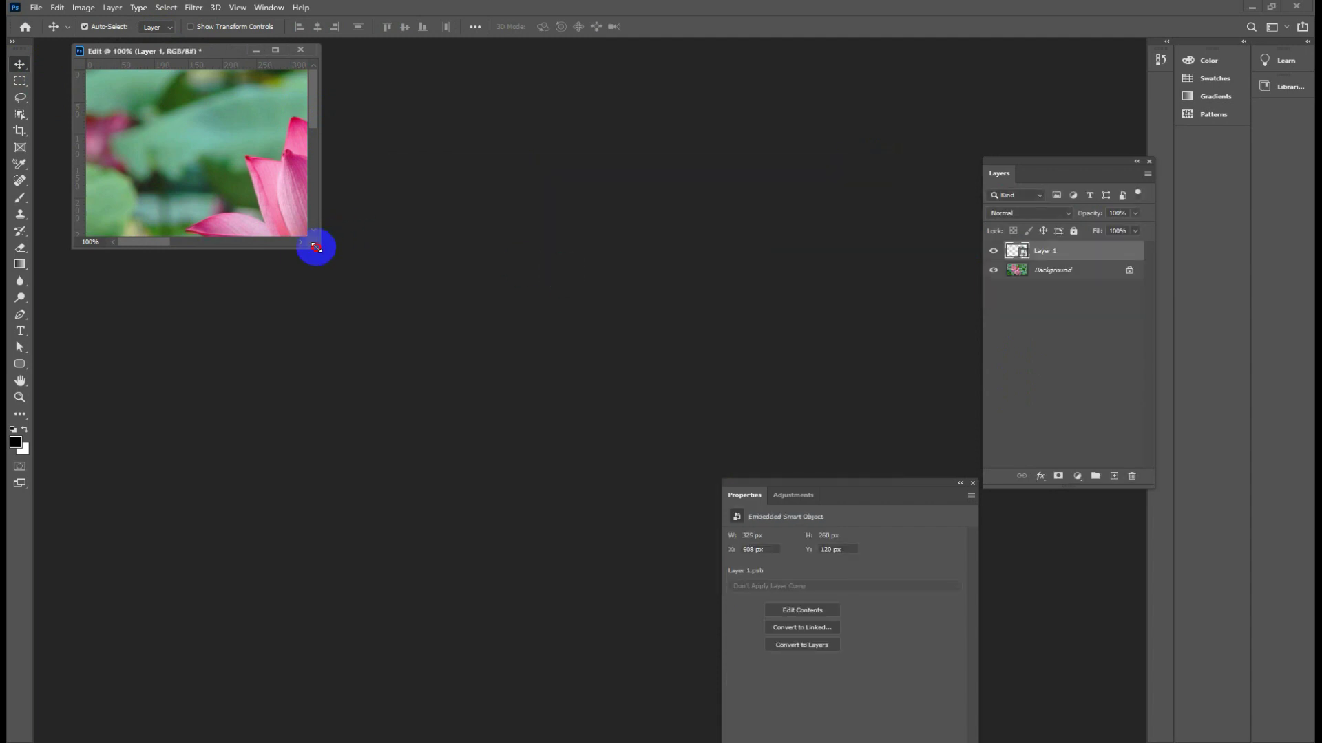
left_click_drag(316, 247, 839, 517)
mouse_move(617, 211)
left_mouse_down()
mouse_move(588, 243)
mouse_move(524, 233)
left_mouse_up()
left_click_drag(1045, 252, 1050, 262)
left_click_drag(476, 291, 557, 283)
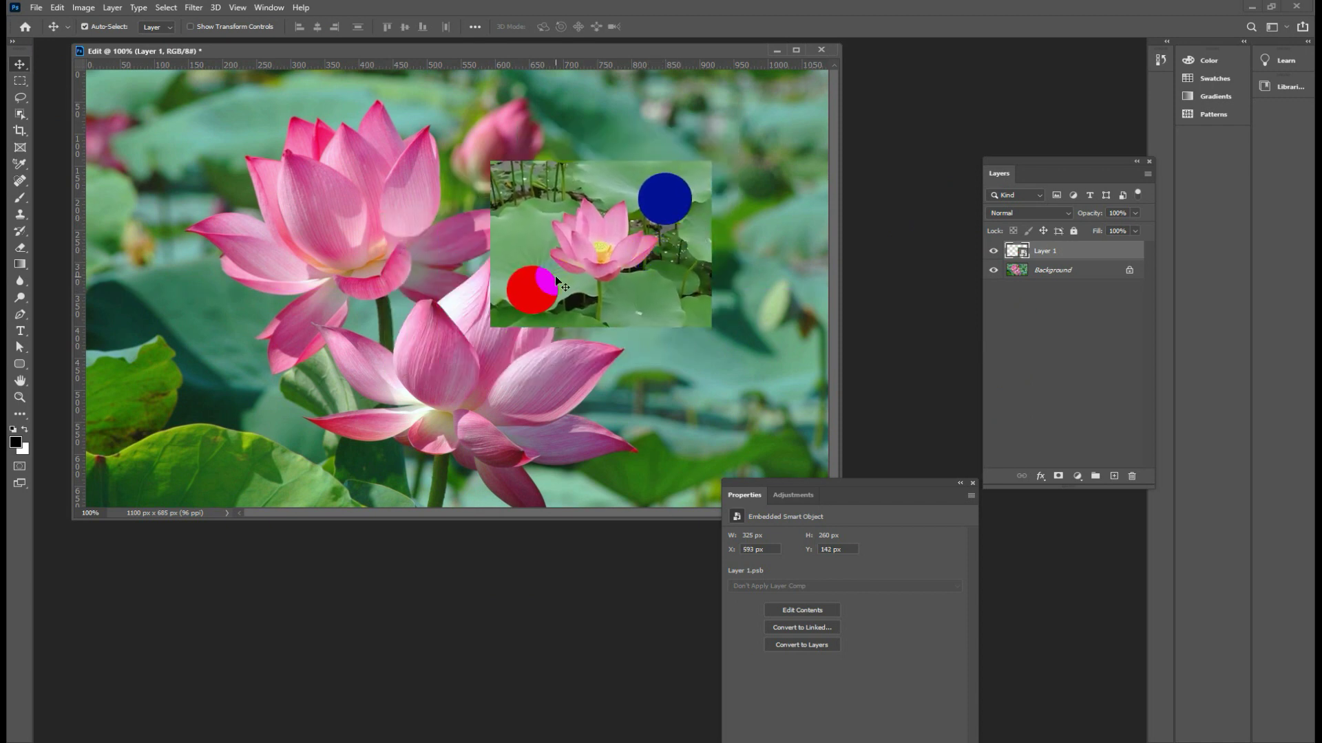
left_click(1019, 252)
In Layer 1's contents, move red circle top-left and blue bottom-right, then save.
double_click(1019, 252)
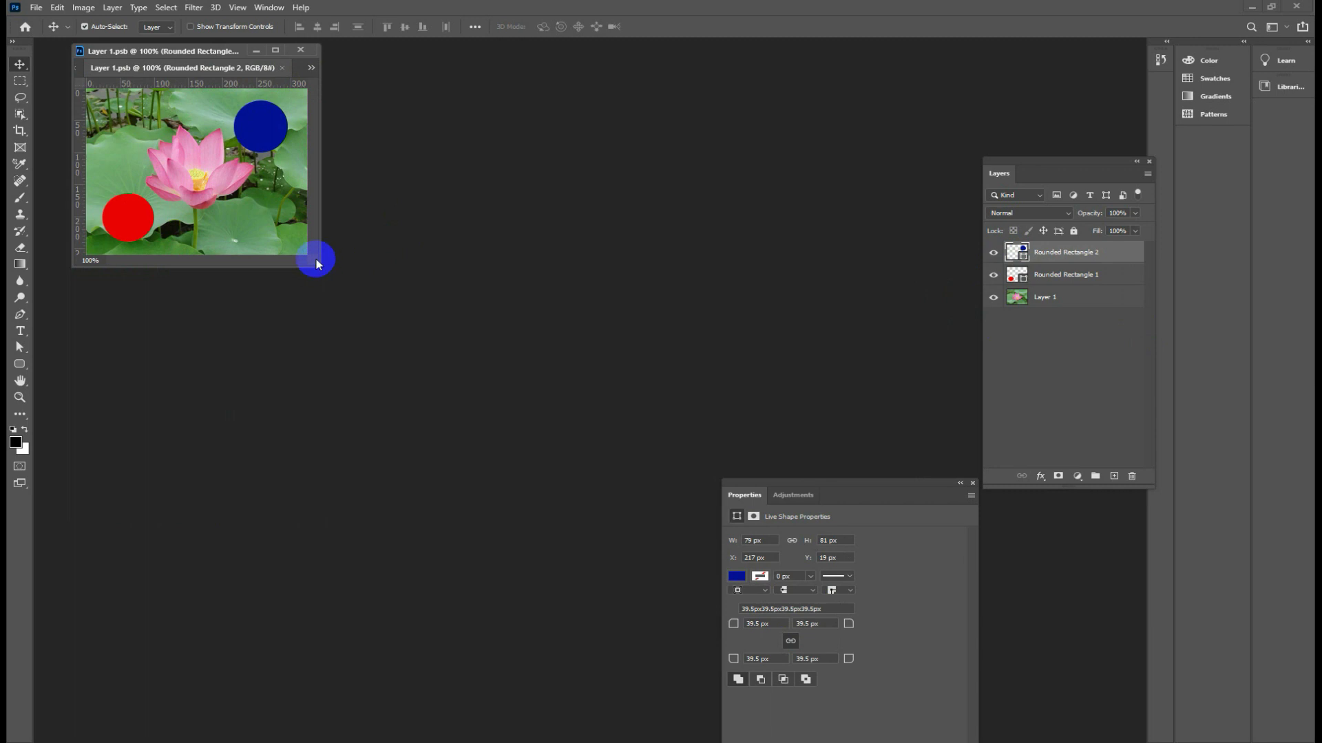
left_click_drag(173, 68, 309, 245)
left_click_drag(447, 407, 687, 568)
left_click_drag(368, 443, 364, 343)
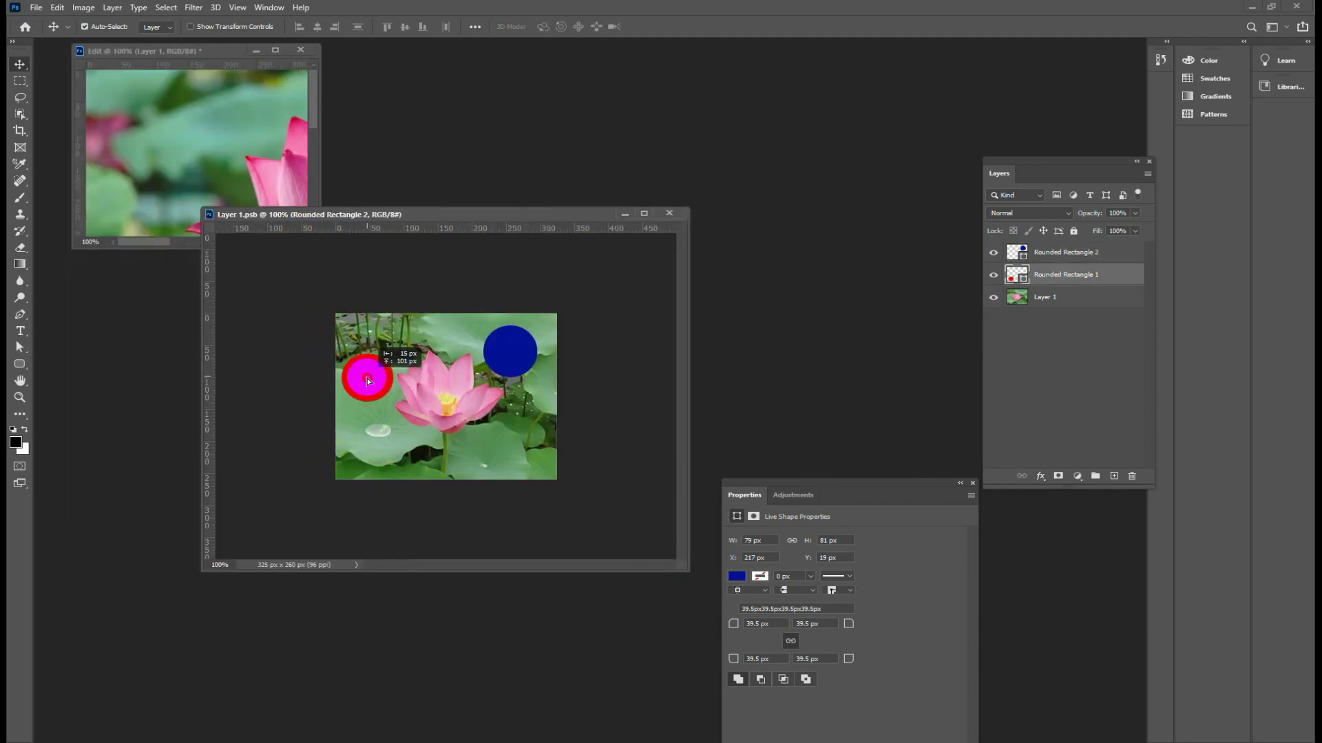
left_click_drag(509, 353, 521, 443)
left_click(669, 213)
left_click(586, 274)
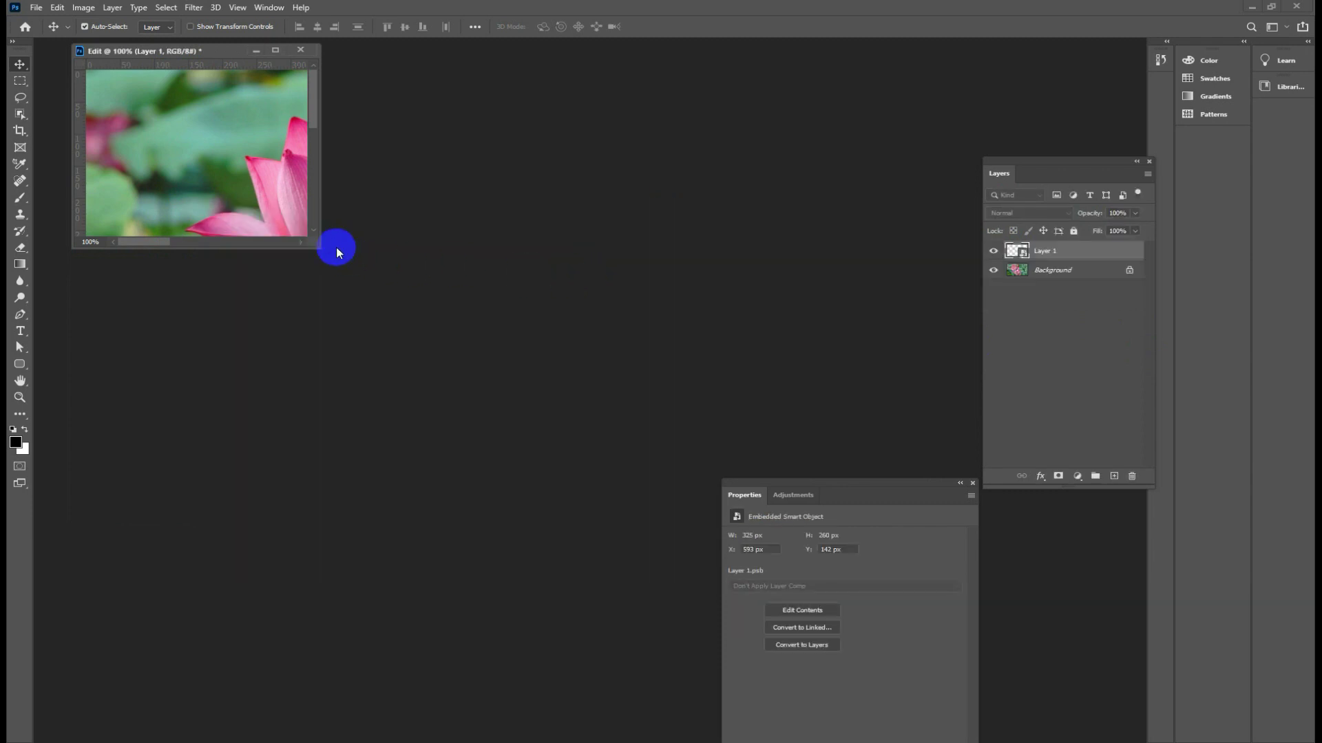
Enlarge the Edit window and move the inset picture right and up.
mouse_move(315, 244)
left_mouse_down()
mouse_move(769, 513)
mouse_move(894, 530)
left_mouse_up()
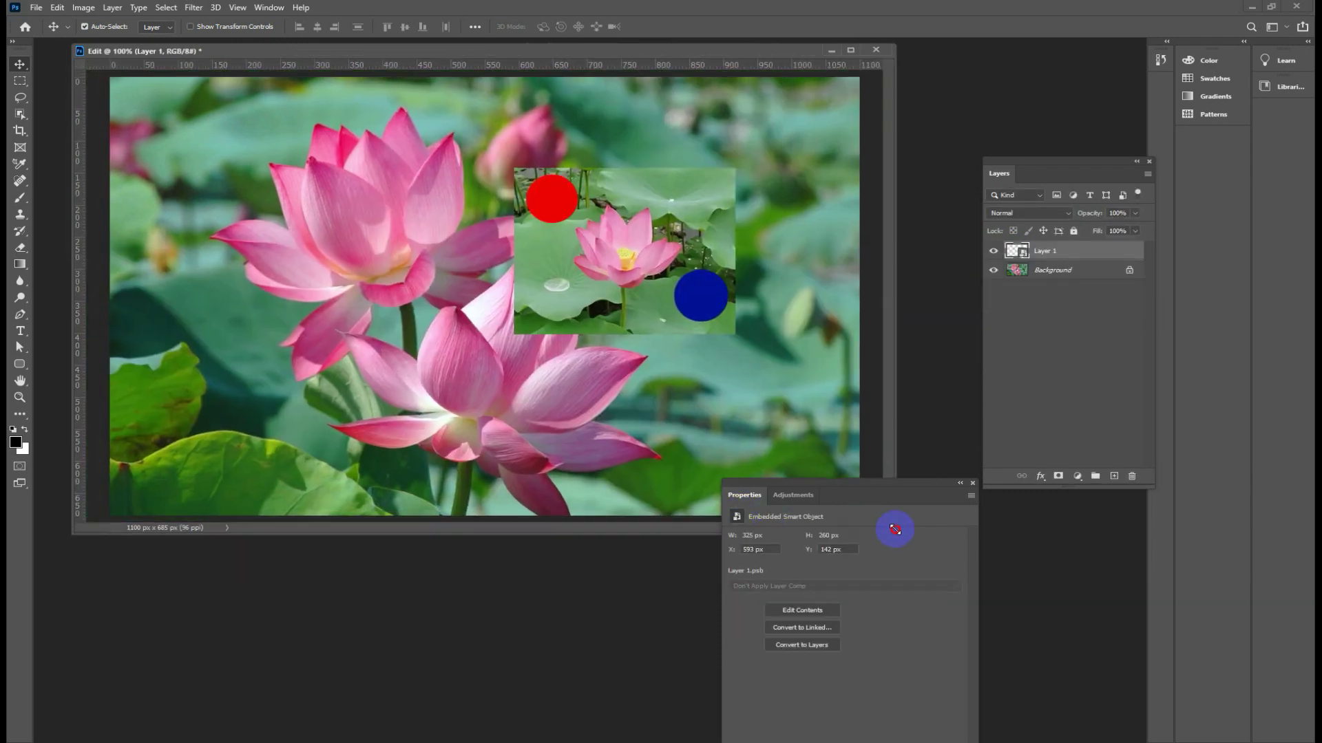
left_click_drag(718, 270, 621, 296)
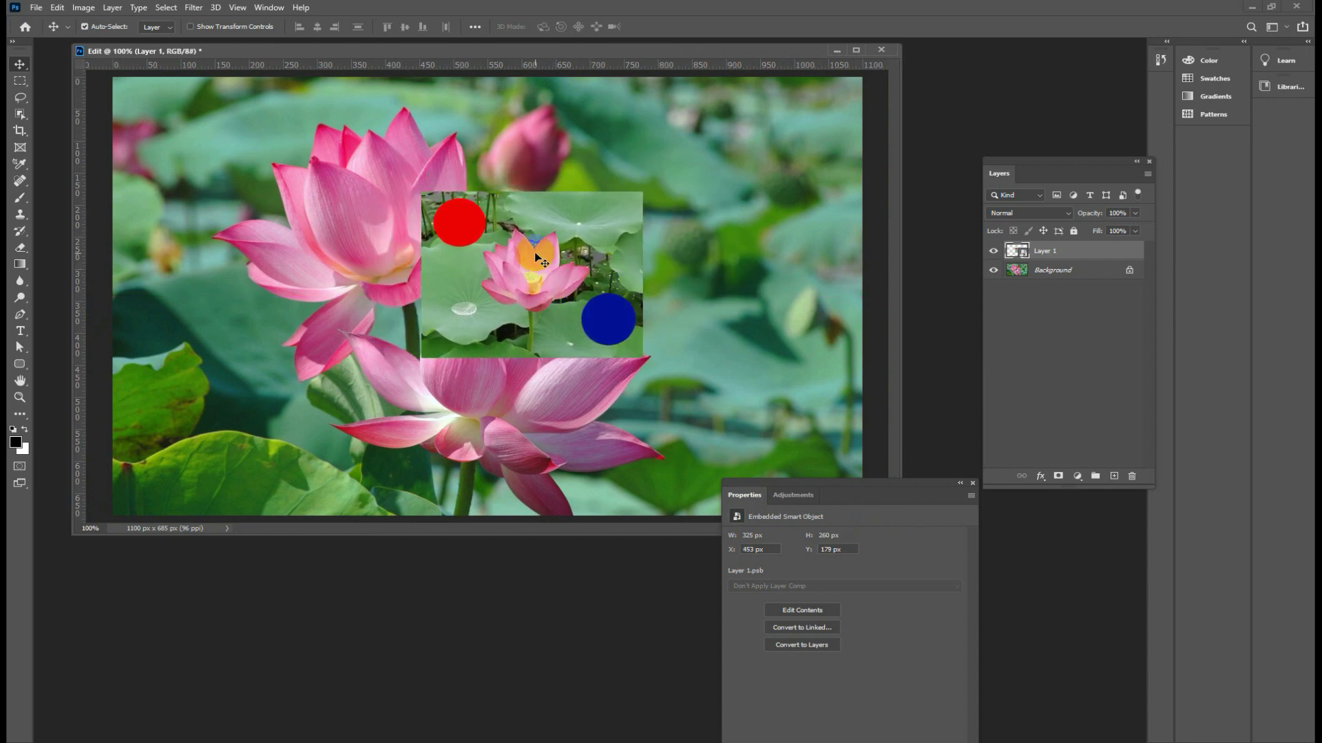
left_click_drag(530, 253, 684, 230)
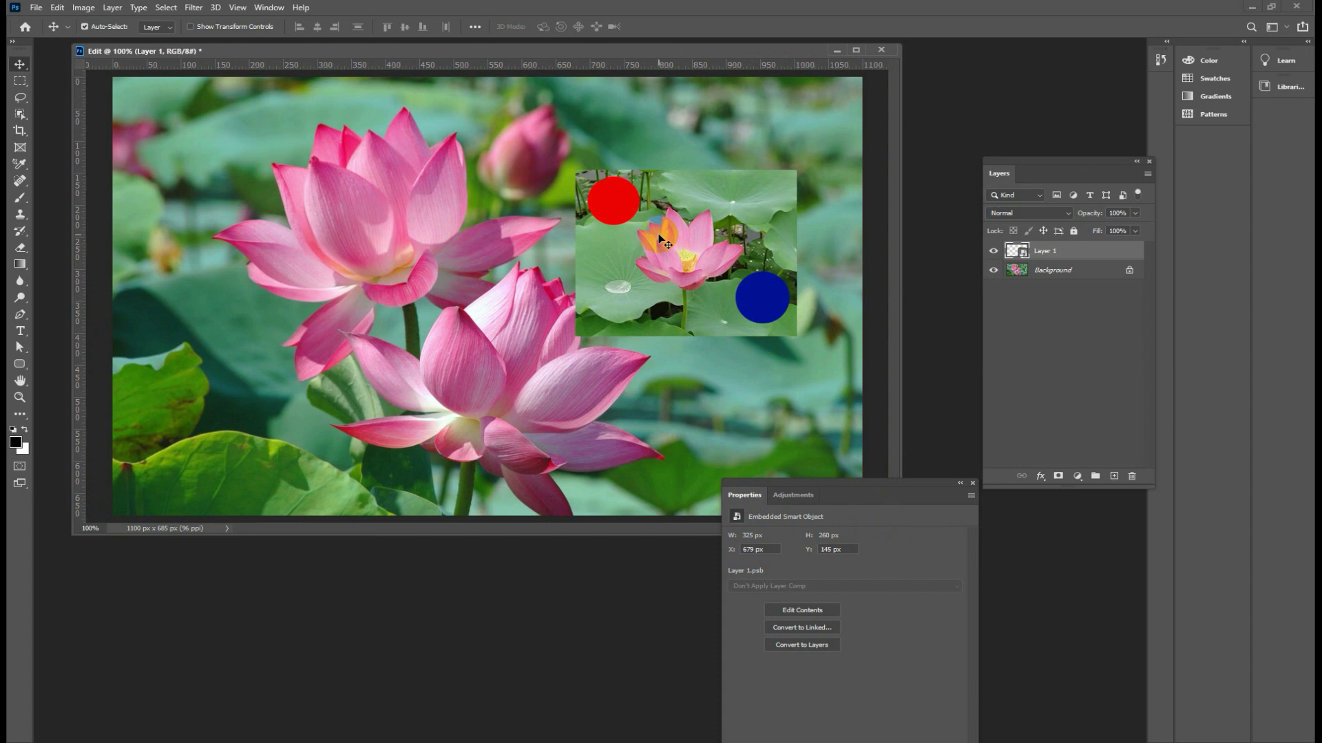
Draw a black circle at the lotus's lower left and a red rounded square over the left lotus, each on its own layer.
left_click(1114, 476)
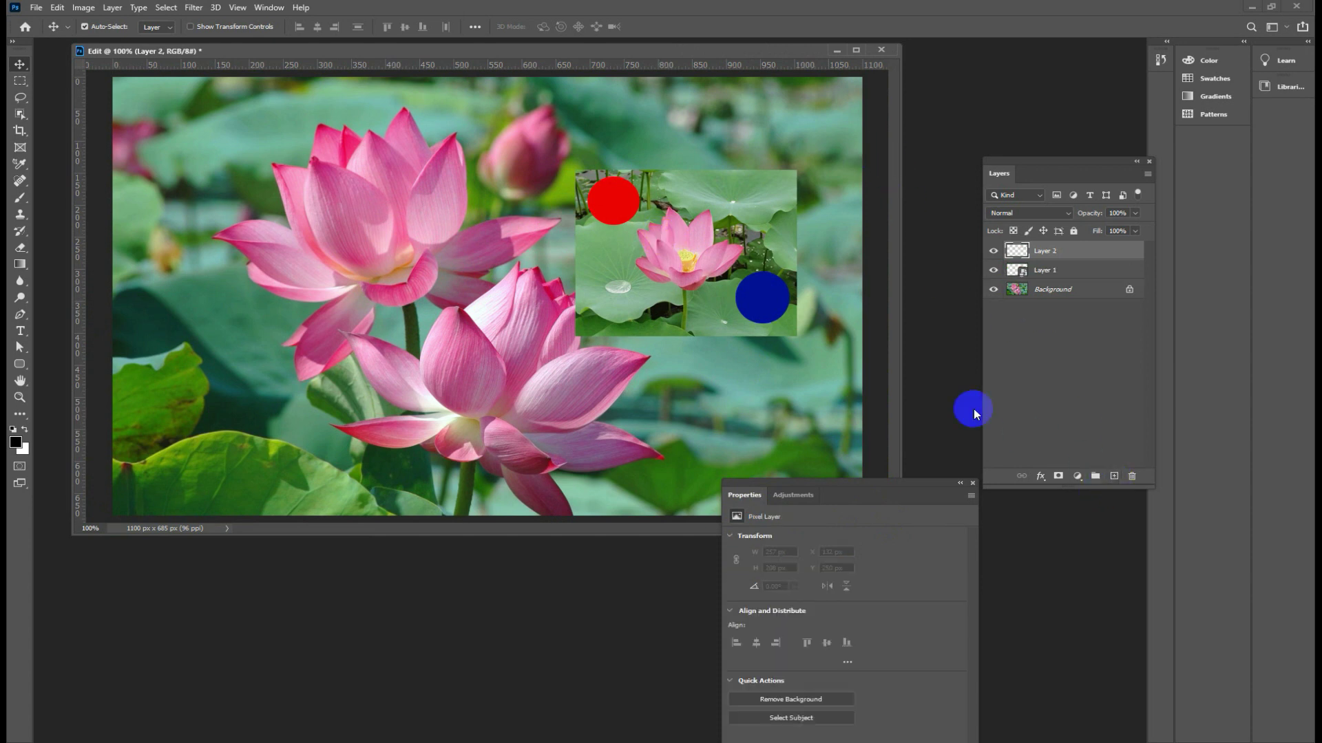
left_click(20, 364)
left_click_drag(279, 360, 341, 422)
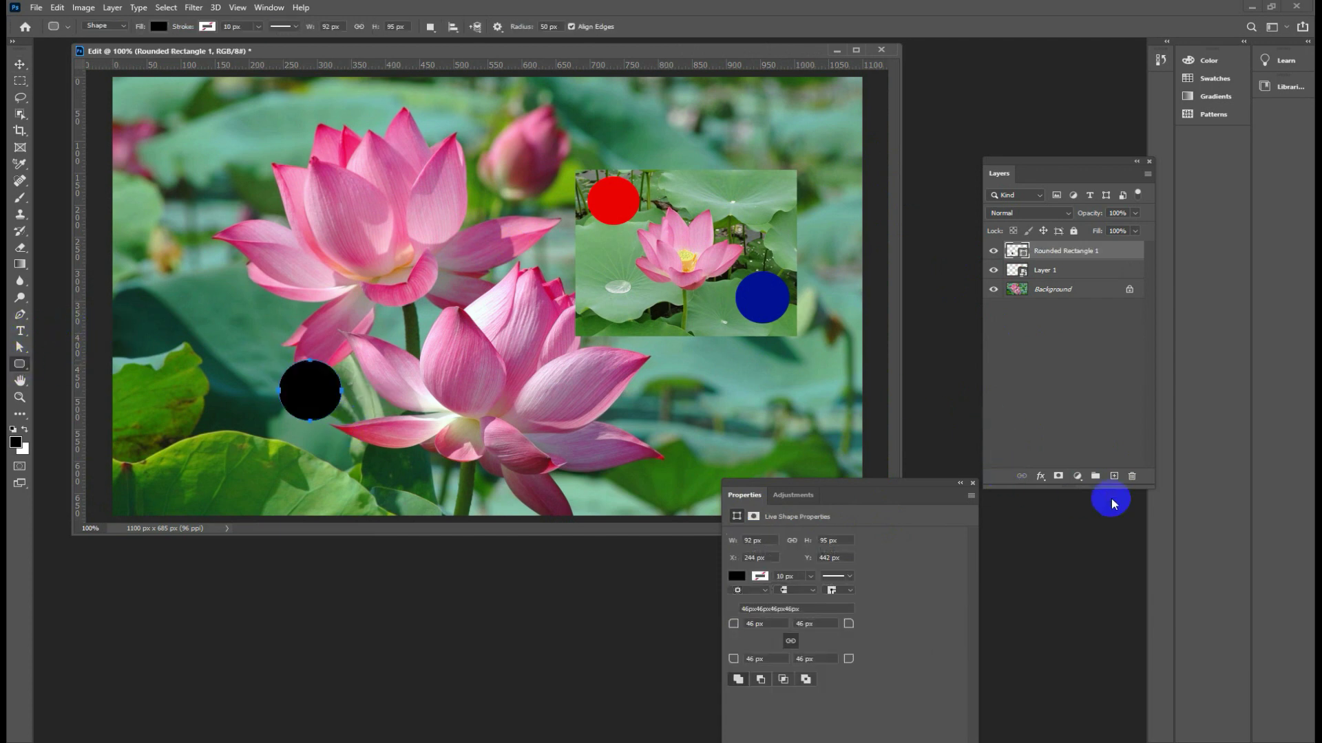
left_click(1114, 476)
left_click(160, 27)
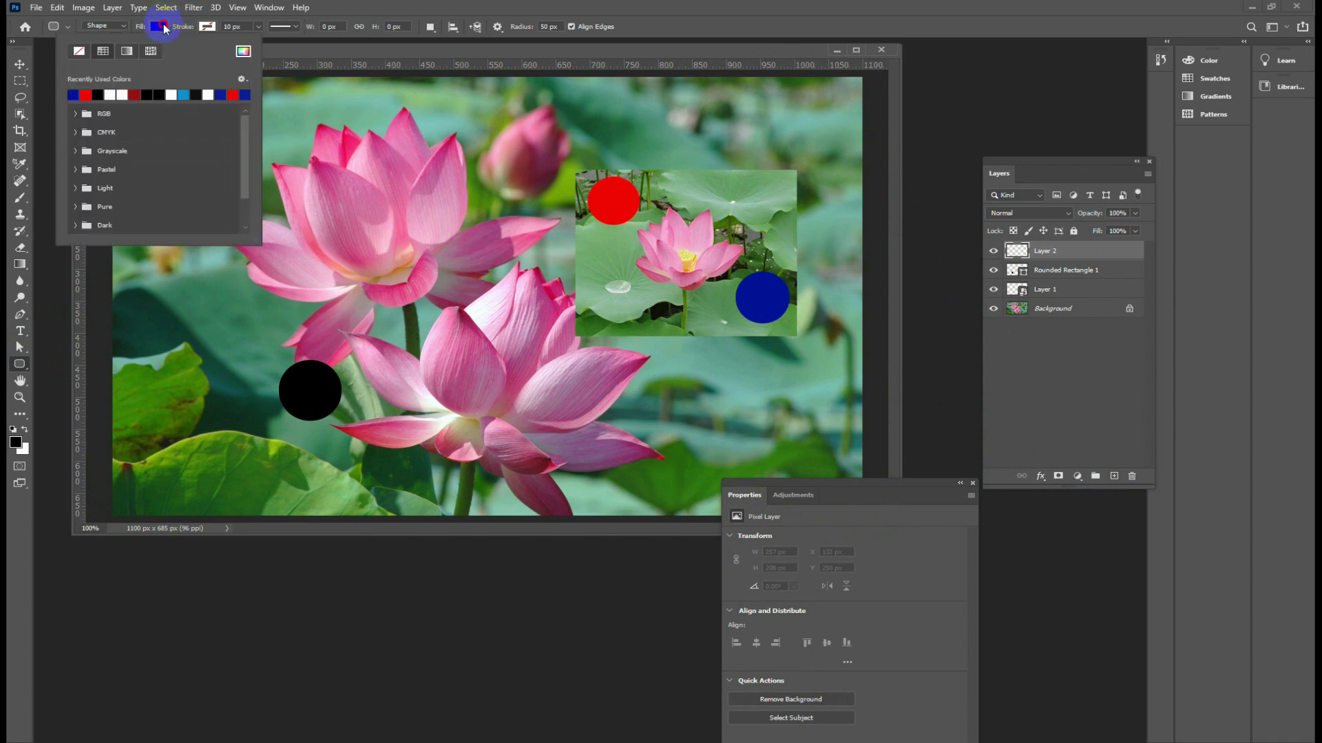
left_click(233, 94)
mouse_move(309, 254)
left_mouse_down()
mouse_move(397, 343)
mouse_move(379, 316)
left_mouse_up()
Select both shape layers and group them into Group 1.
left_click(20, 63)
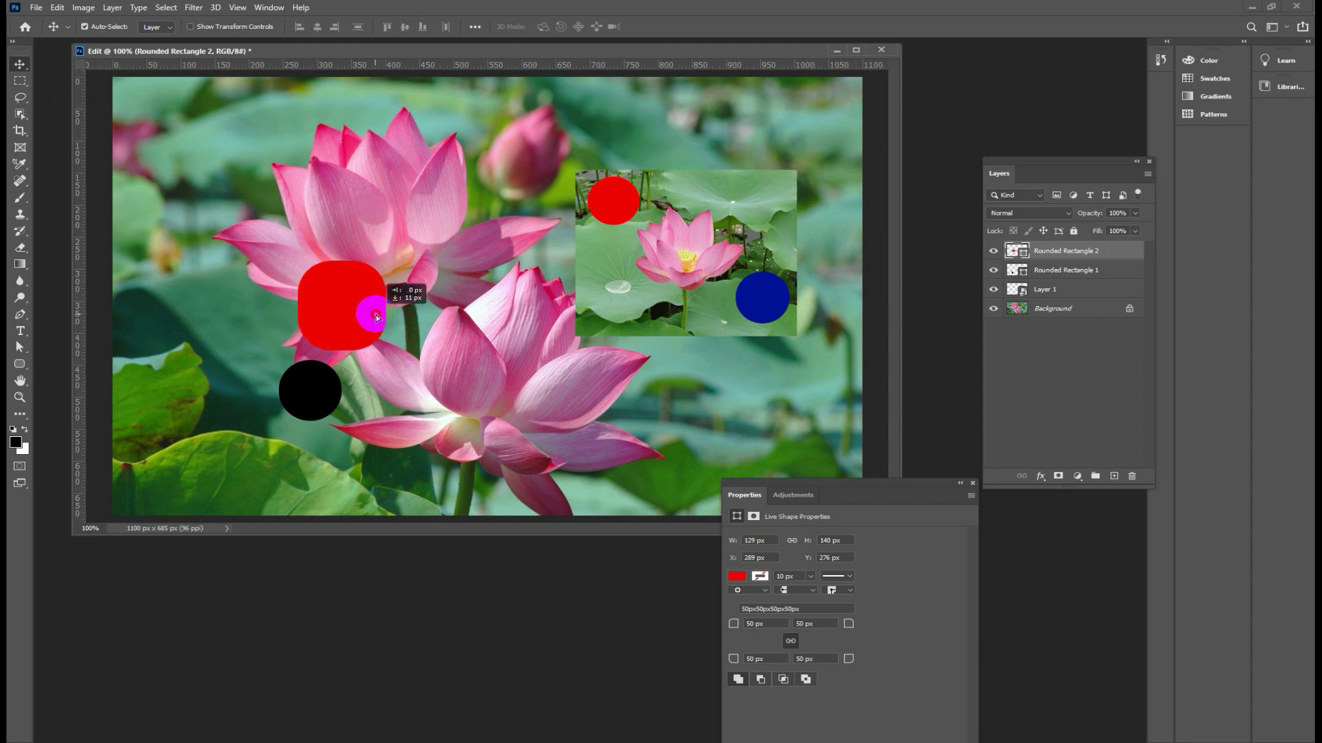
left_click(1066, 274, "shift")
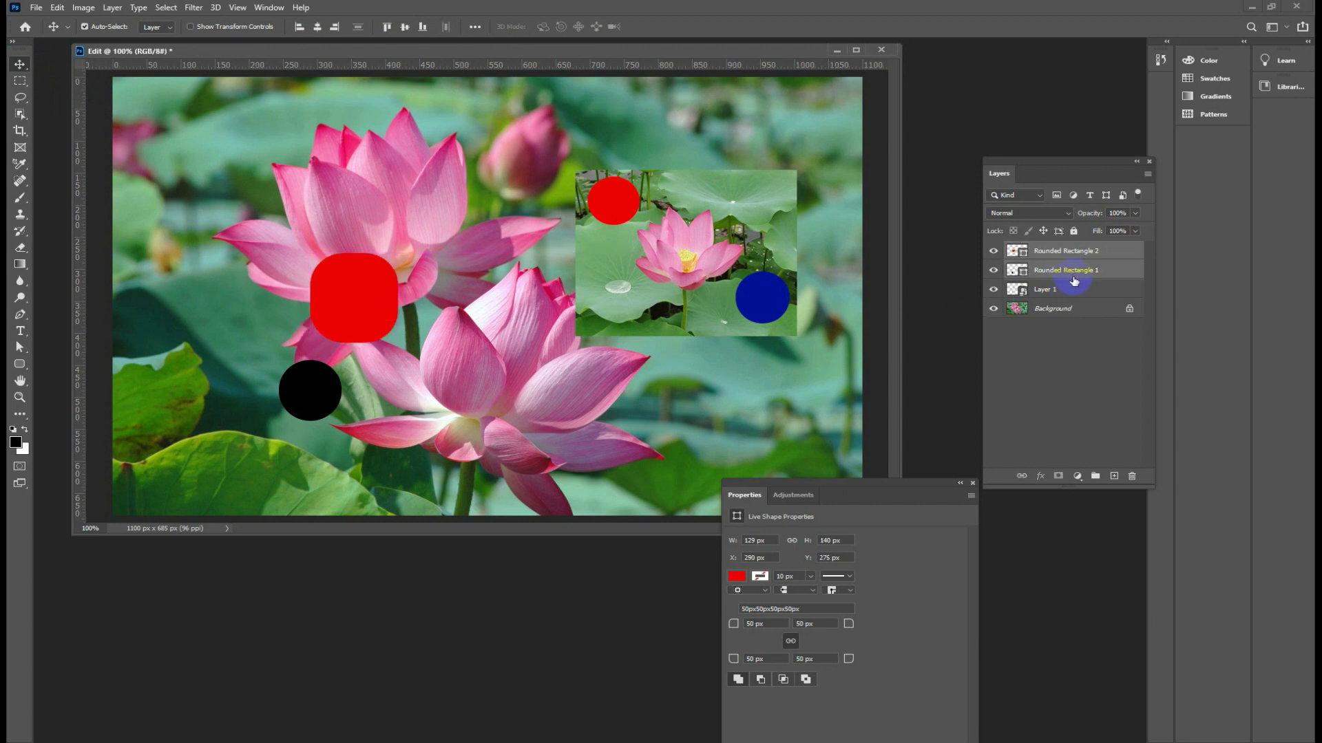
left_click(1095, 476)
left_click(449, 326)
Transform-move Group 1 up and left, then nudge the black circle up and right.
key("ctrl+t")
mouse_move(379, 319)
left_mouse_down()
mouse_move(348, 301)
mouse_move(353, 320)
mouse_move(385, 296)
mouse_move(363, 311)
left_mouse_up()
key("Return")
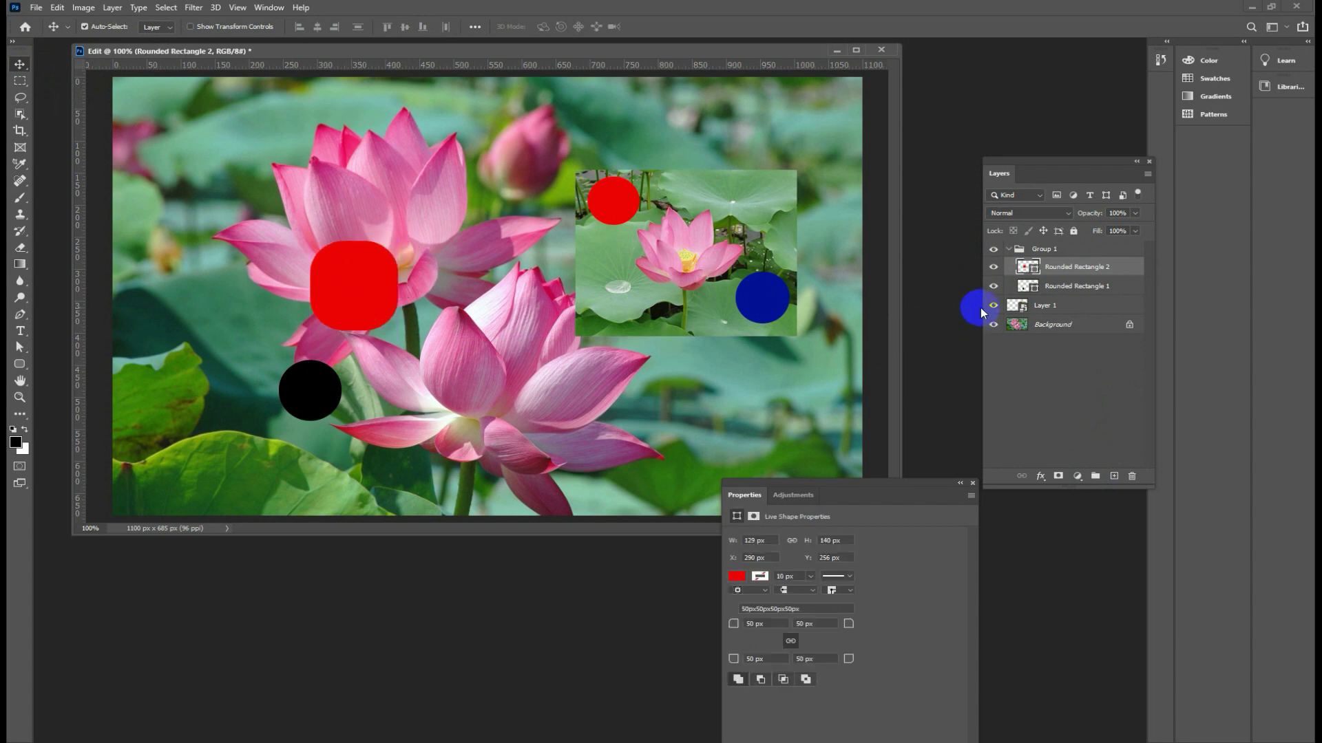
left_click(1009, 249)
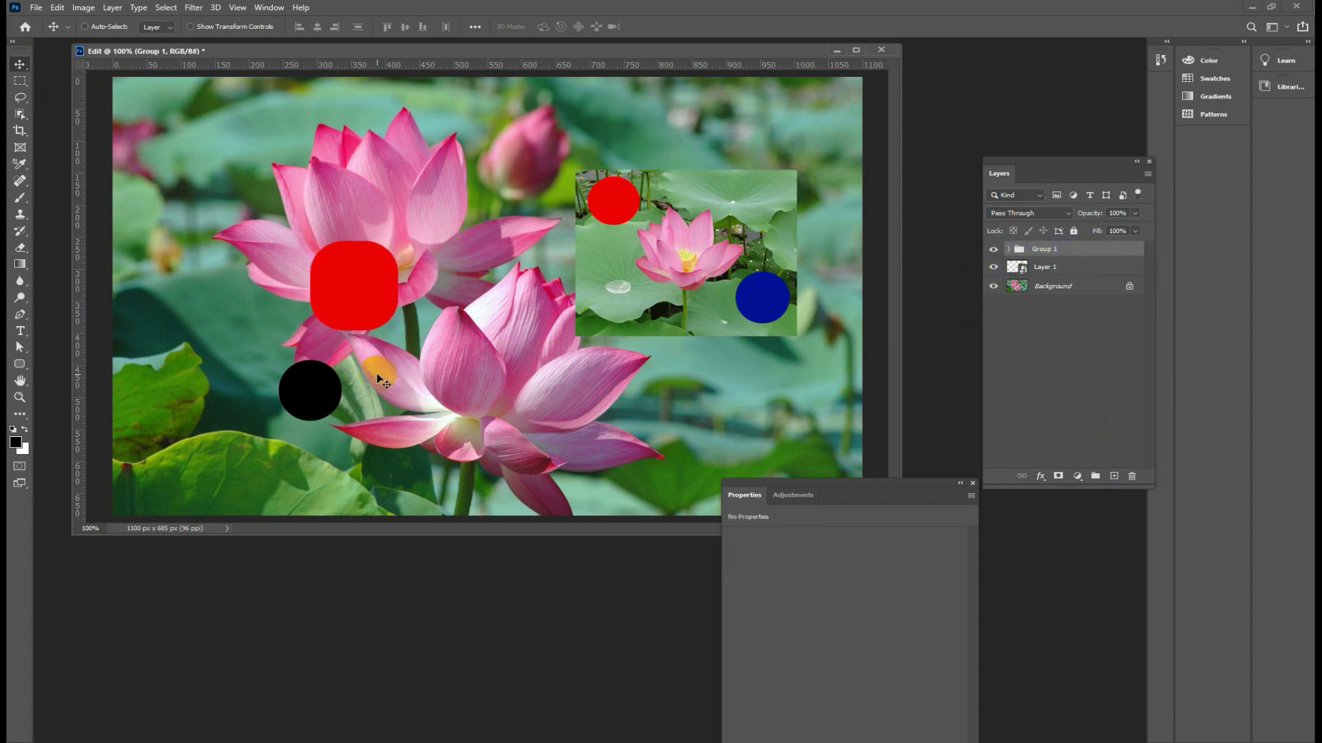
key("ctrl+t")
left_click_drag(341, 303, 300, 277)
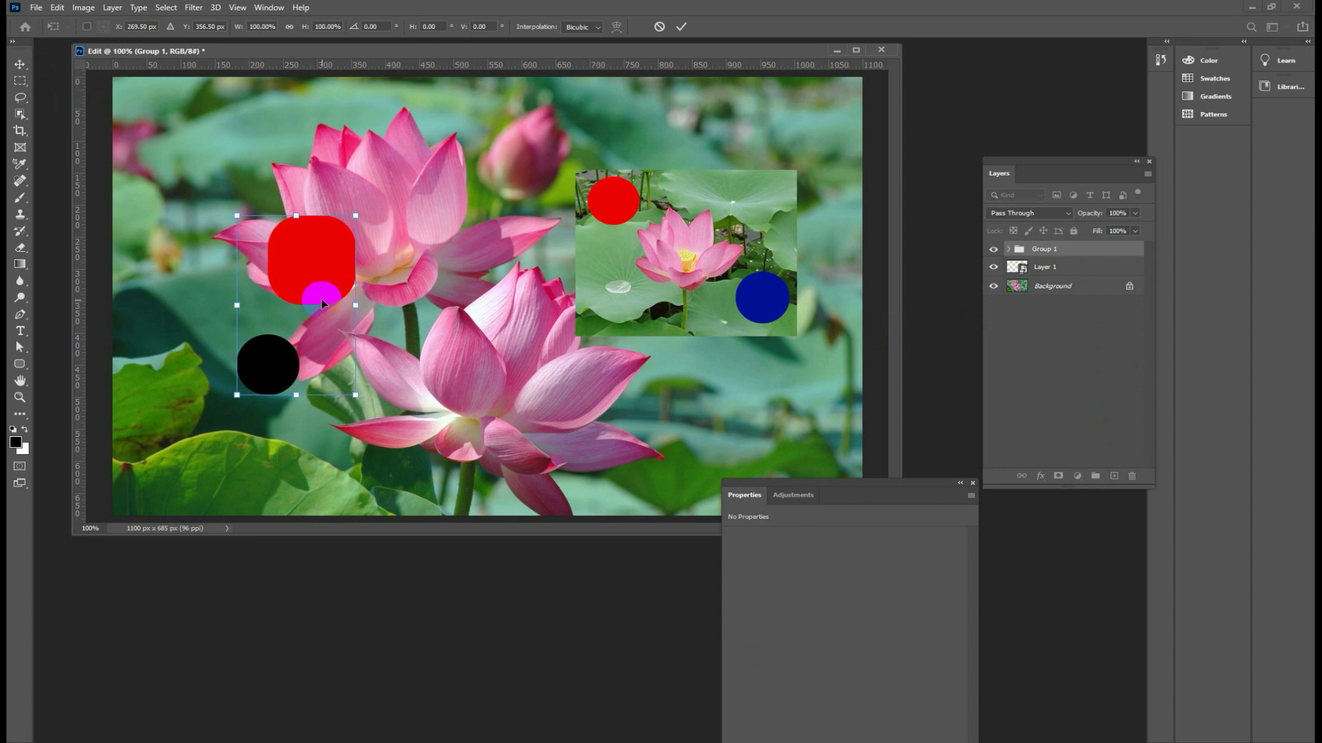
key("Return")
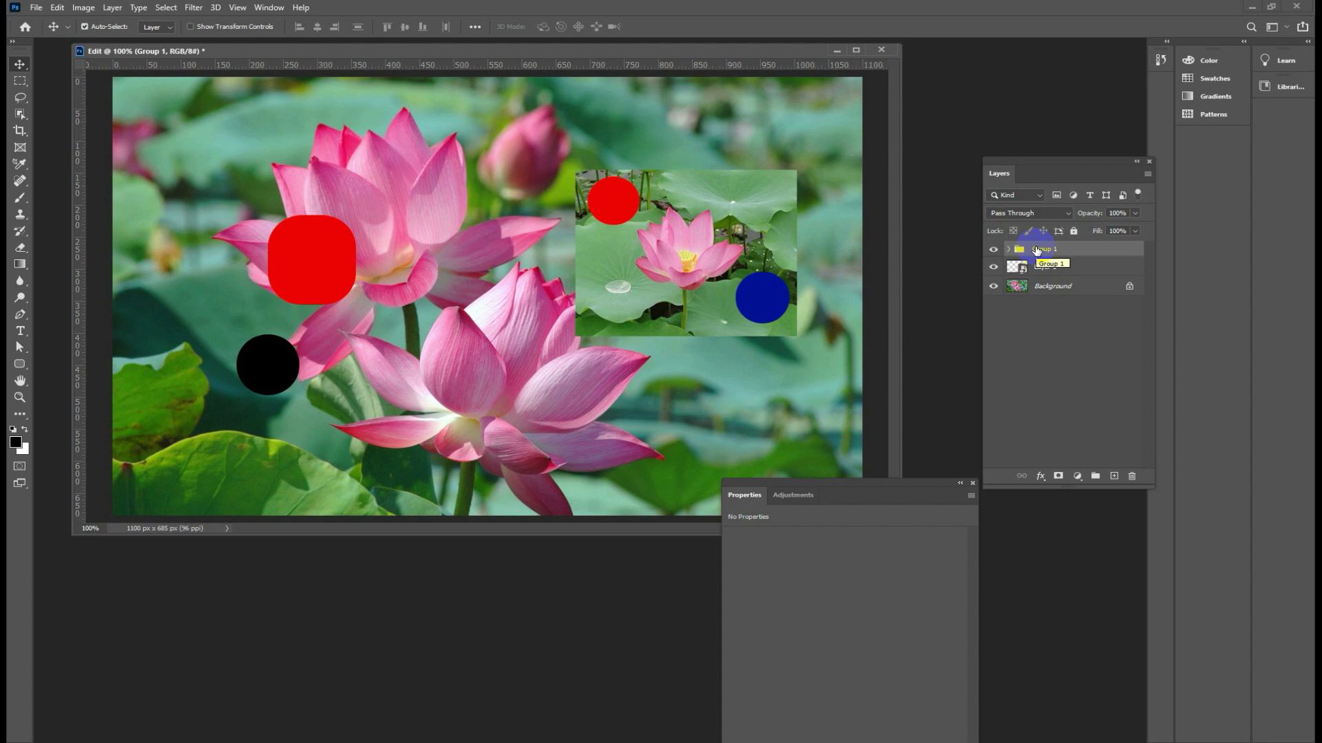
left_click_drag(814, 272, 272, 280)
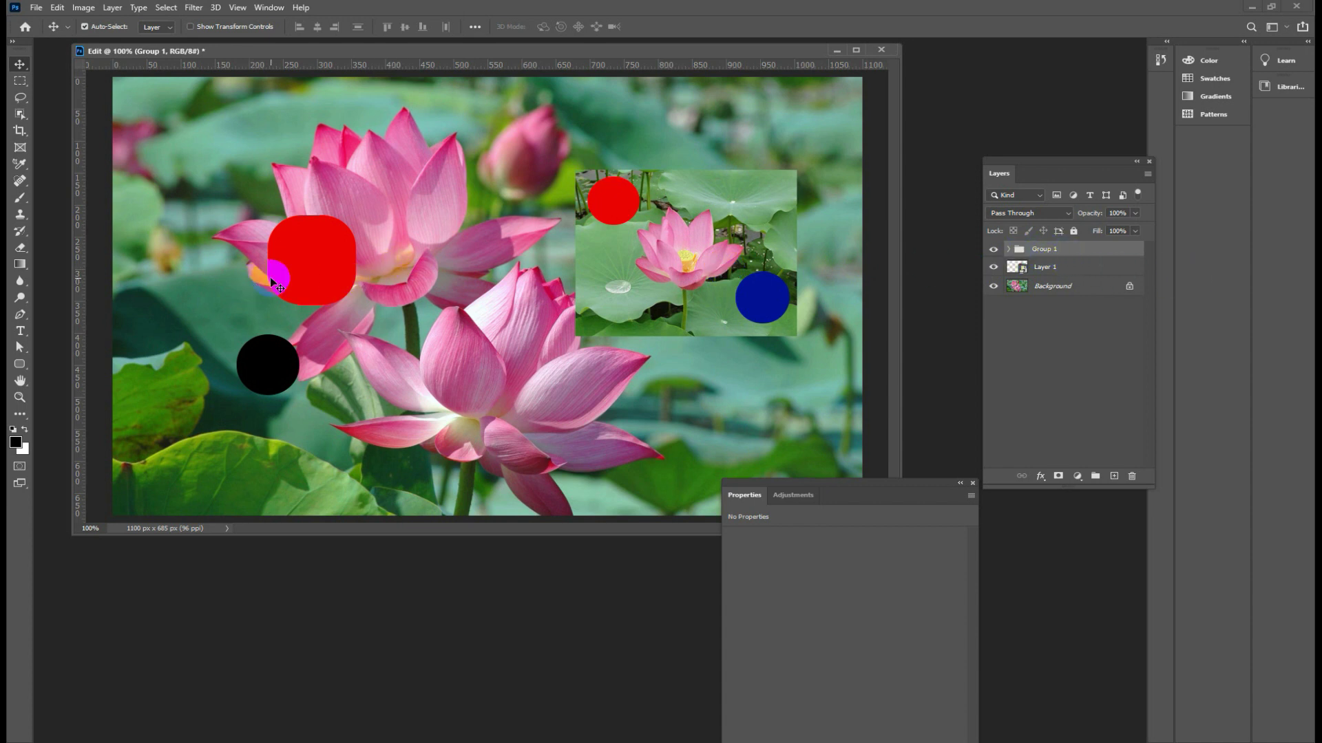
mouse_move(272, 280)
left_mouse_down()
mouse_move(273, 394)
mouse_move(286, 383)
left_mouse_up()
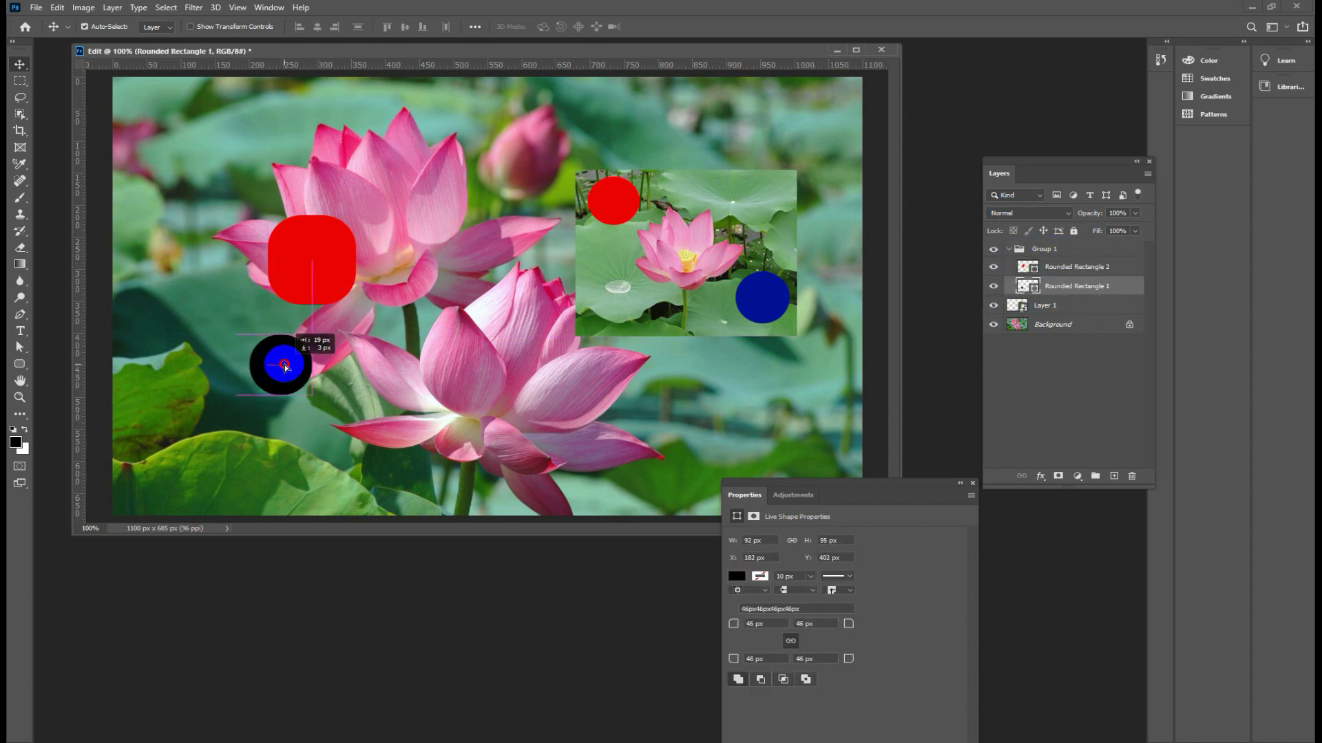
Collapse Group 1 and move the inset picture up-left to X 644 px, Y 125 px.
left_click(1058, 257)
left_click(1009, 249)
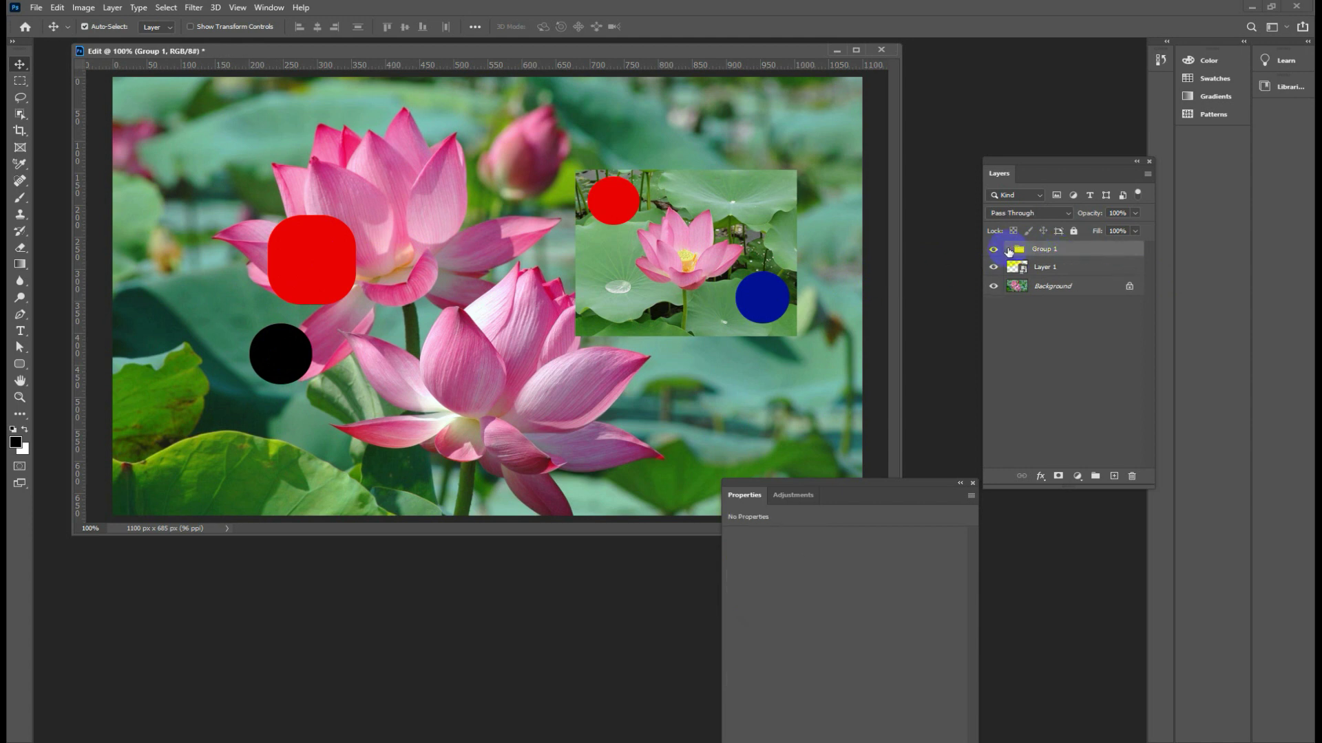
left_click(749, 294)
mouse_move(612, 203)
left_mouse_down()
mouse_move(589, 178)
mouse_move(588, 190)
left_mouse_up()
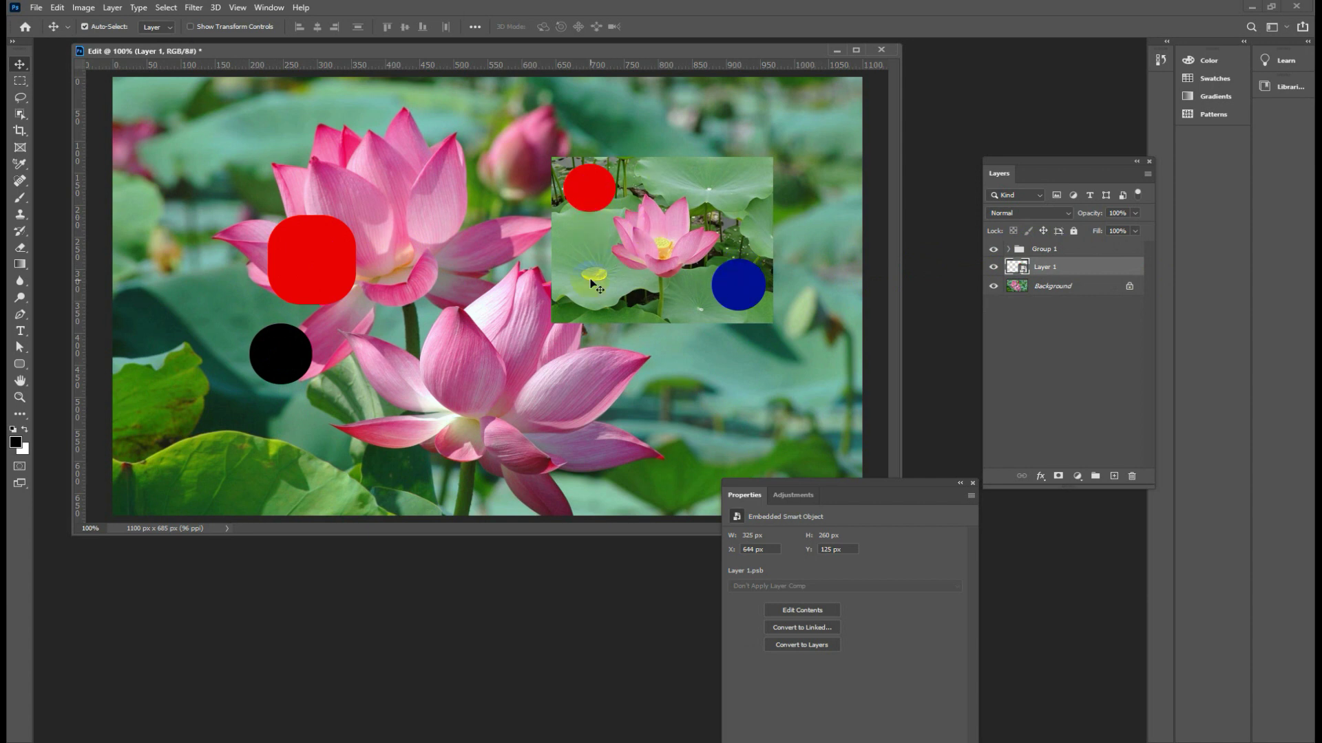
Inside Layer 1's smart object, move the red circle to the lower left and save it back.
double_click(1024, 272)
left_click_drag(129, 126, 134, 208)
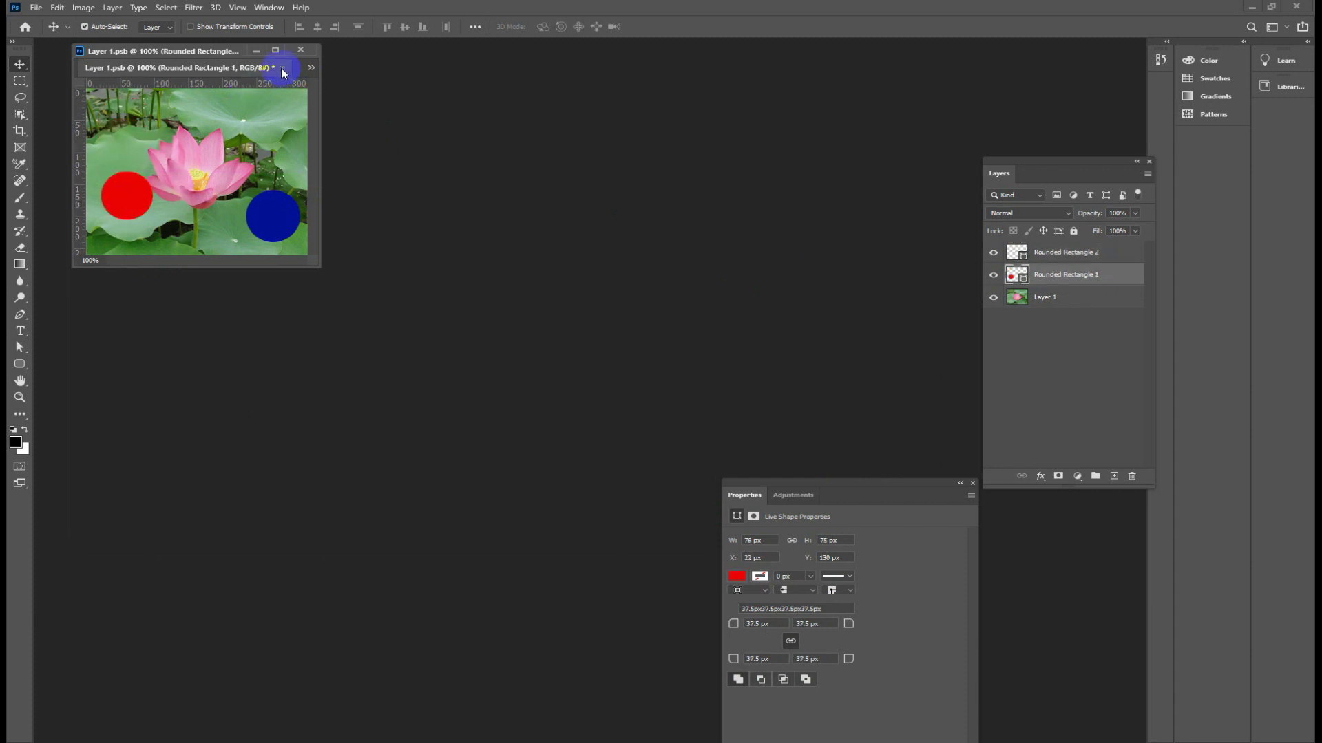
left_click(283, 72)
left_click(599, 275)
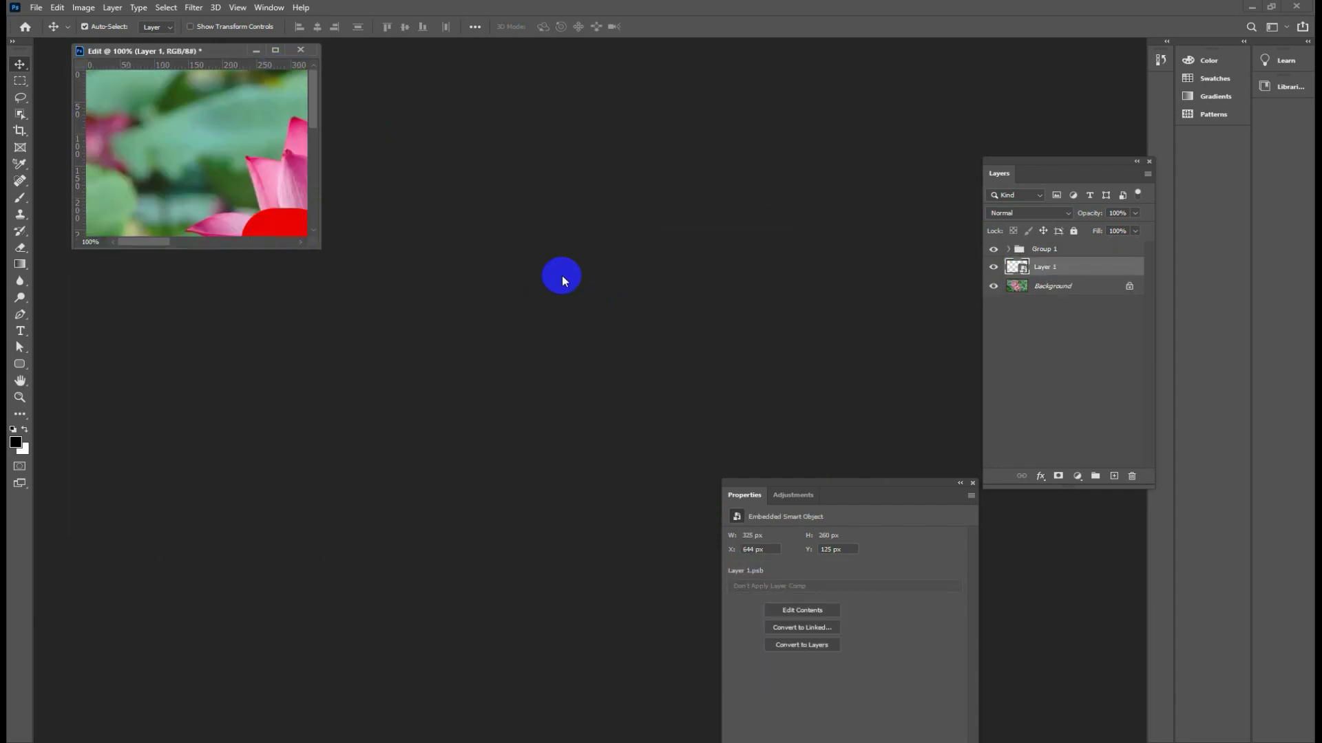
left_click_drag(318, 247, 789, 543)
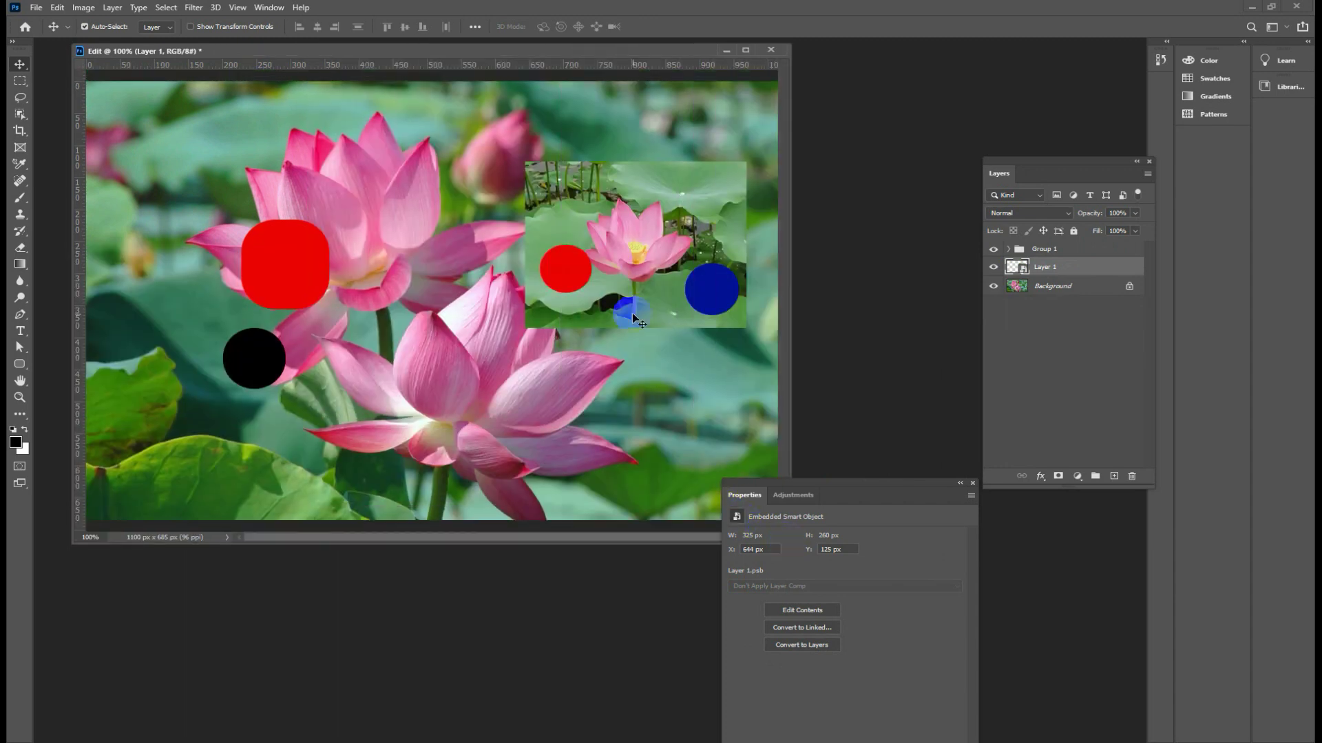
Drag the inset lotus photo to just right of centre over the lower flower.
left_click_drag(565, 267, 551, 247)
mouse_move(712, 231)
left_mouse_down()
mouse_move(536, 264)
mouse_move(496, 256)
mouse_move(465, 285)
left_mouse_up()
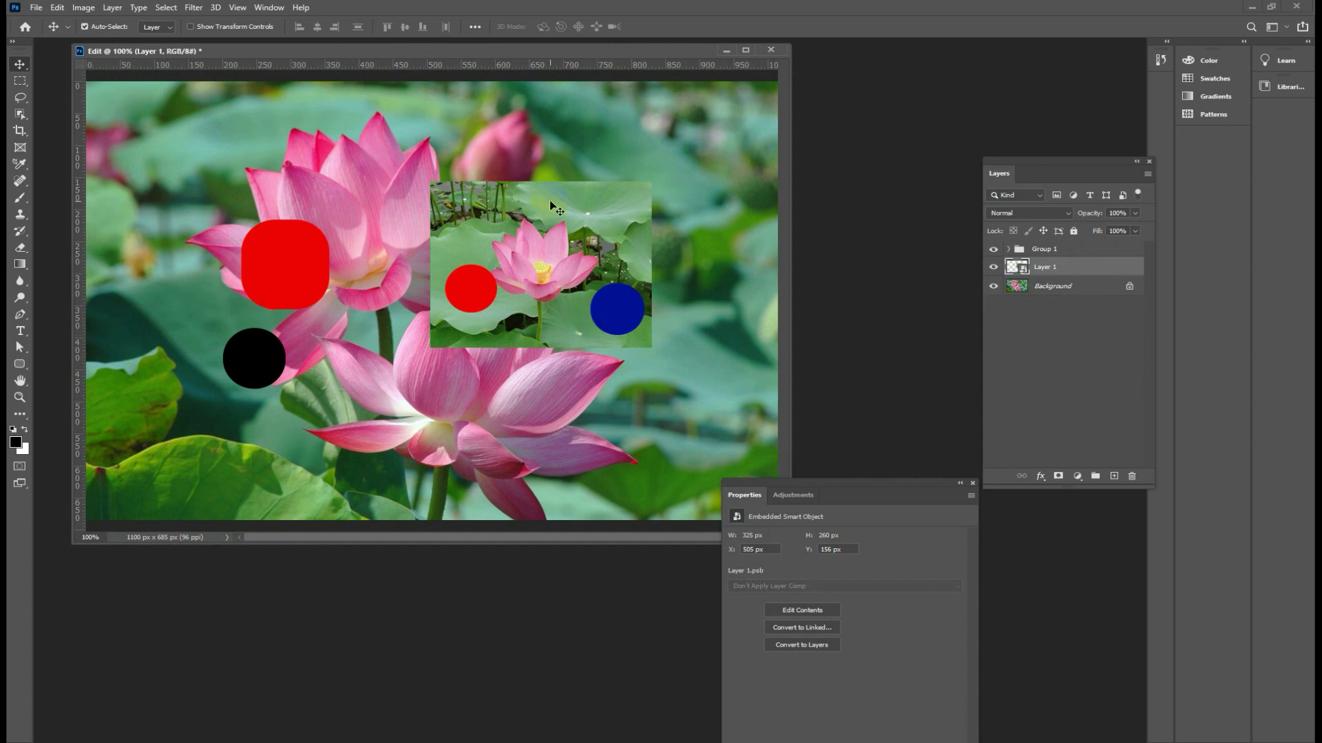
left_click_drag(550, 199, 557, 200)
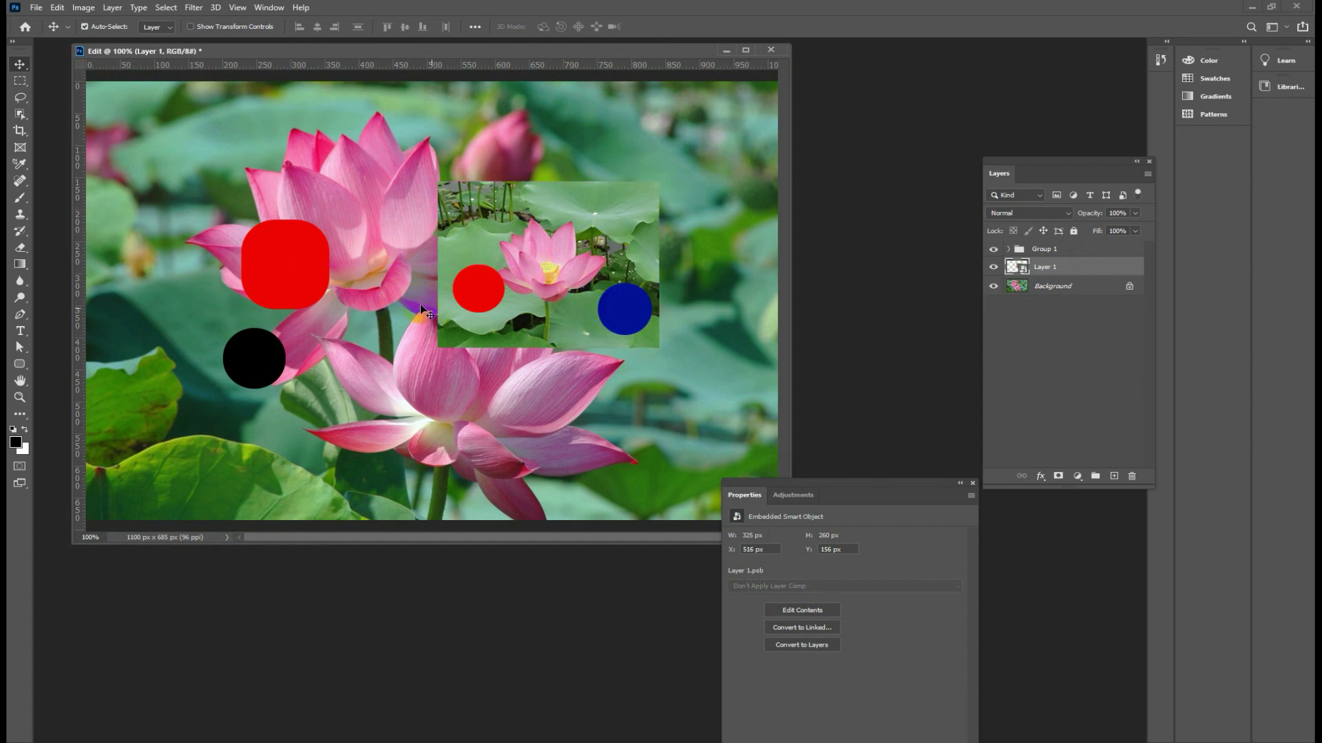
left_click_drag(535, 280, 596, 219)
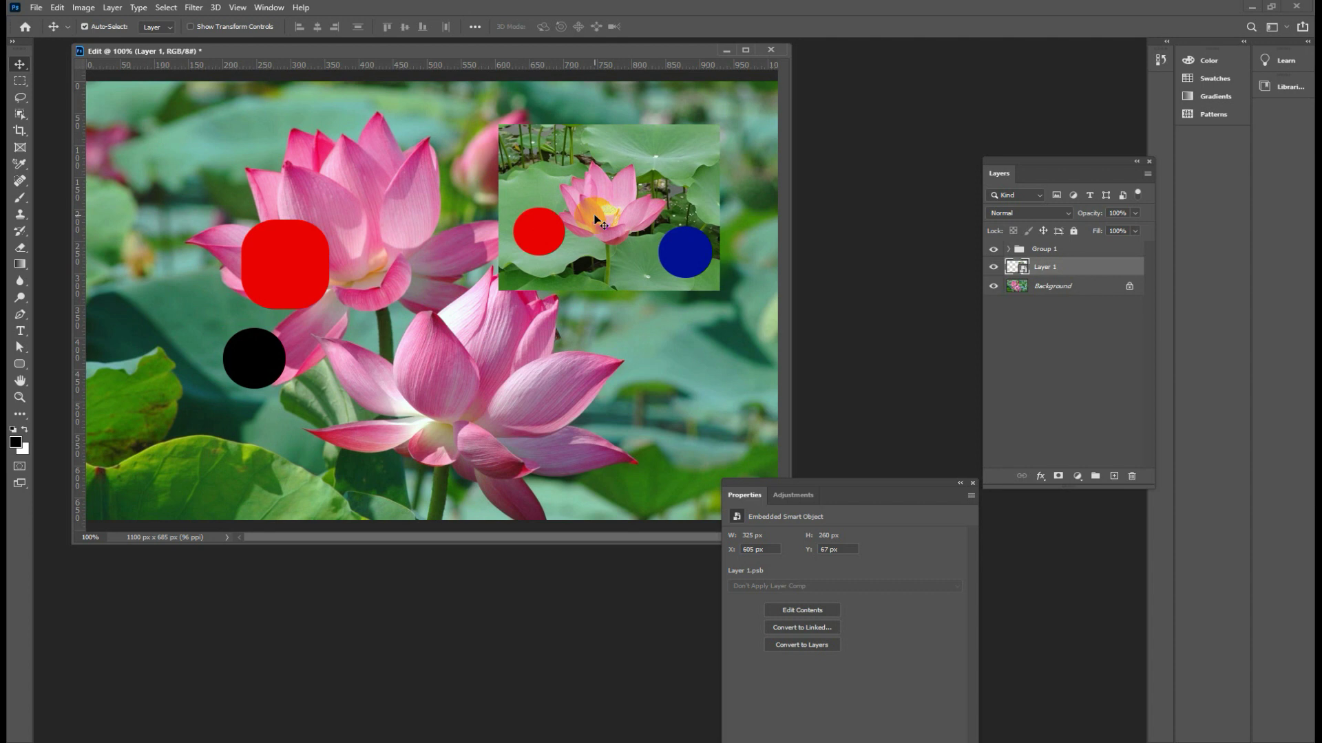
left_click_drag(596, 218, 500, 271)
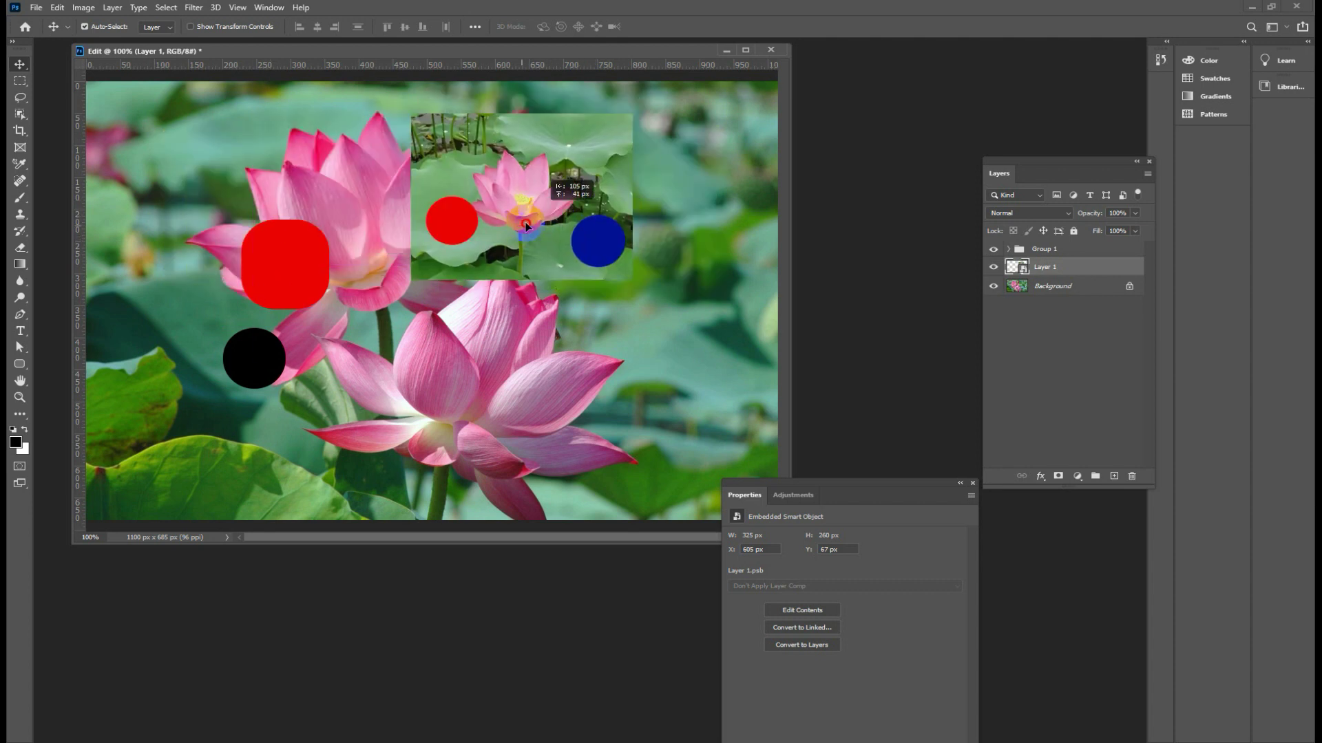
left_click_drag(579, 287, 636, 284)
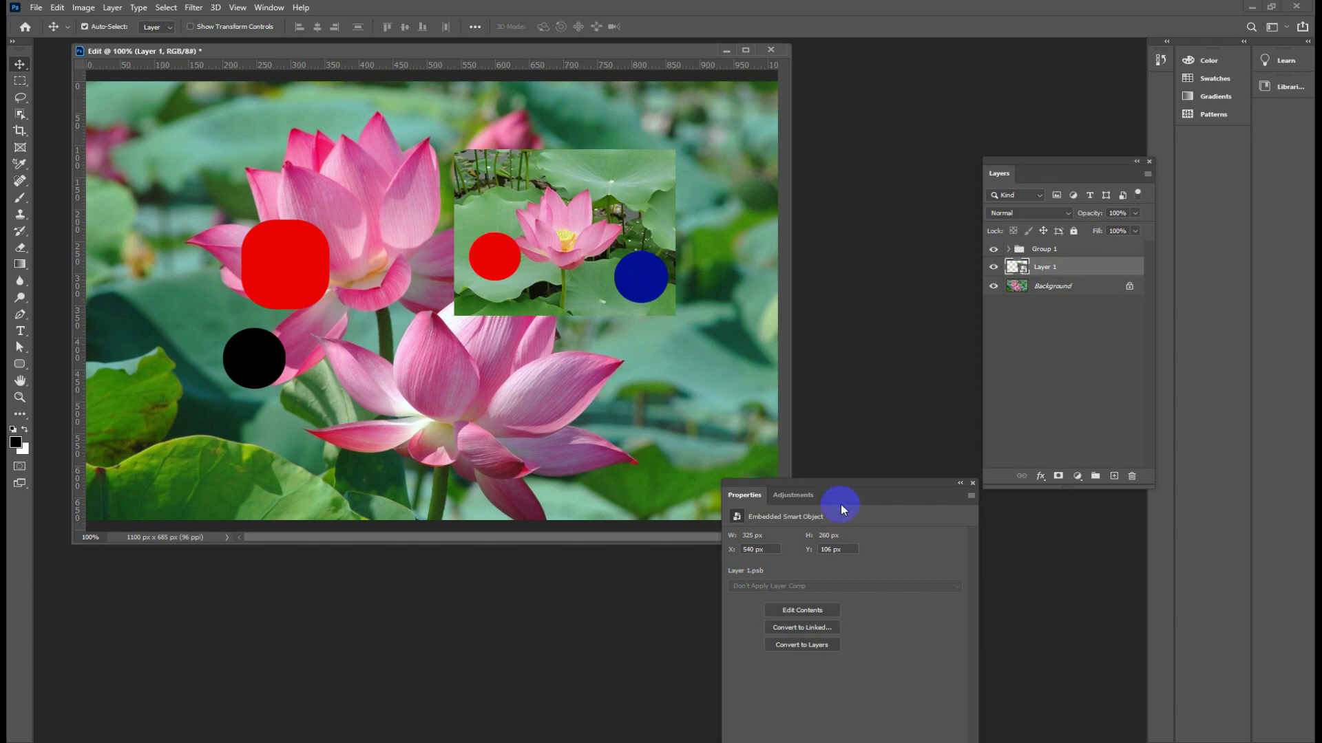
Close the smart object properties, shift the inset down-left, and select Group 1.
left_click(973, 483)
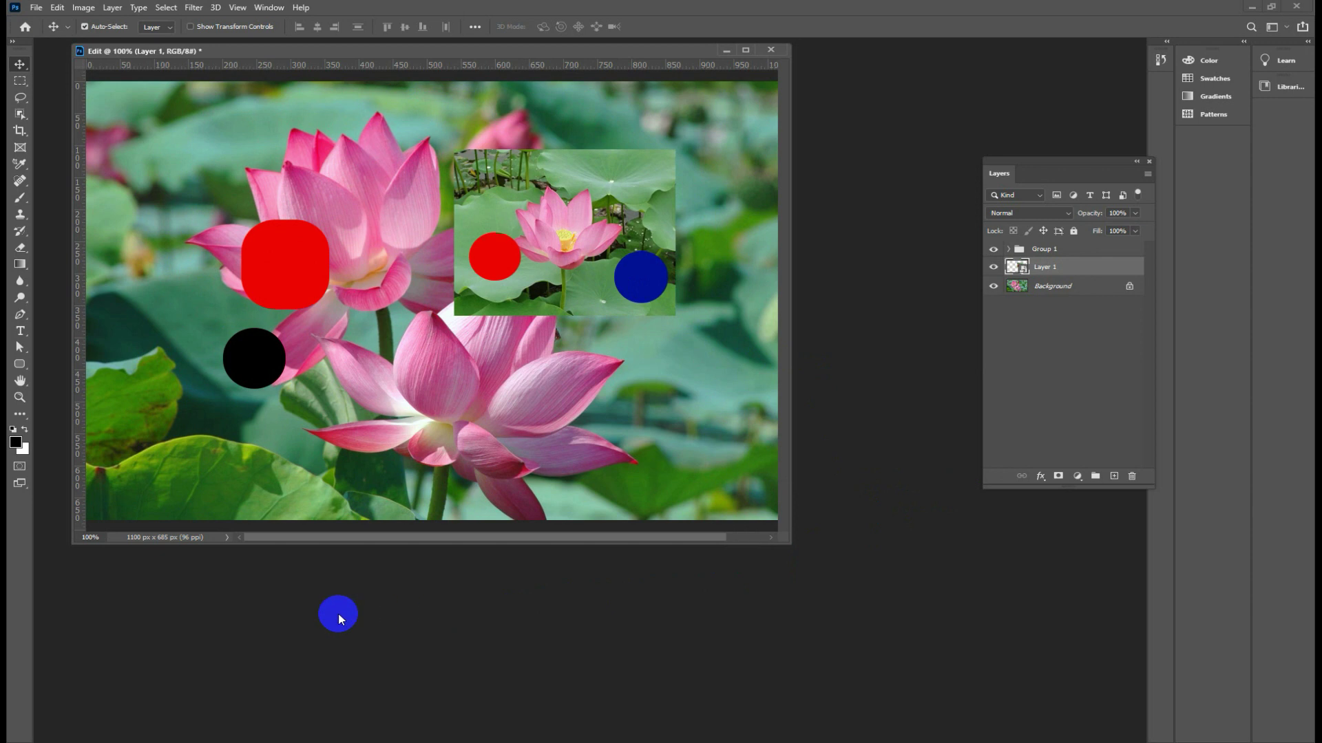
left_click_drag(601, 277, 613, 279)
mouse_move(614, 279)
left_mouse_down()
mouse_move(509, 253)
mouse_move(477, 344)
left_mouse_up()
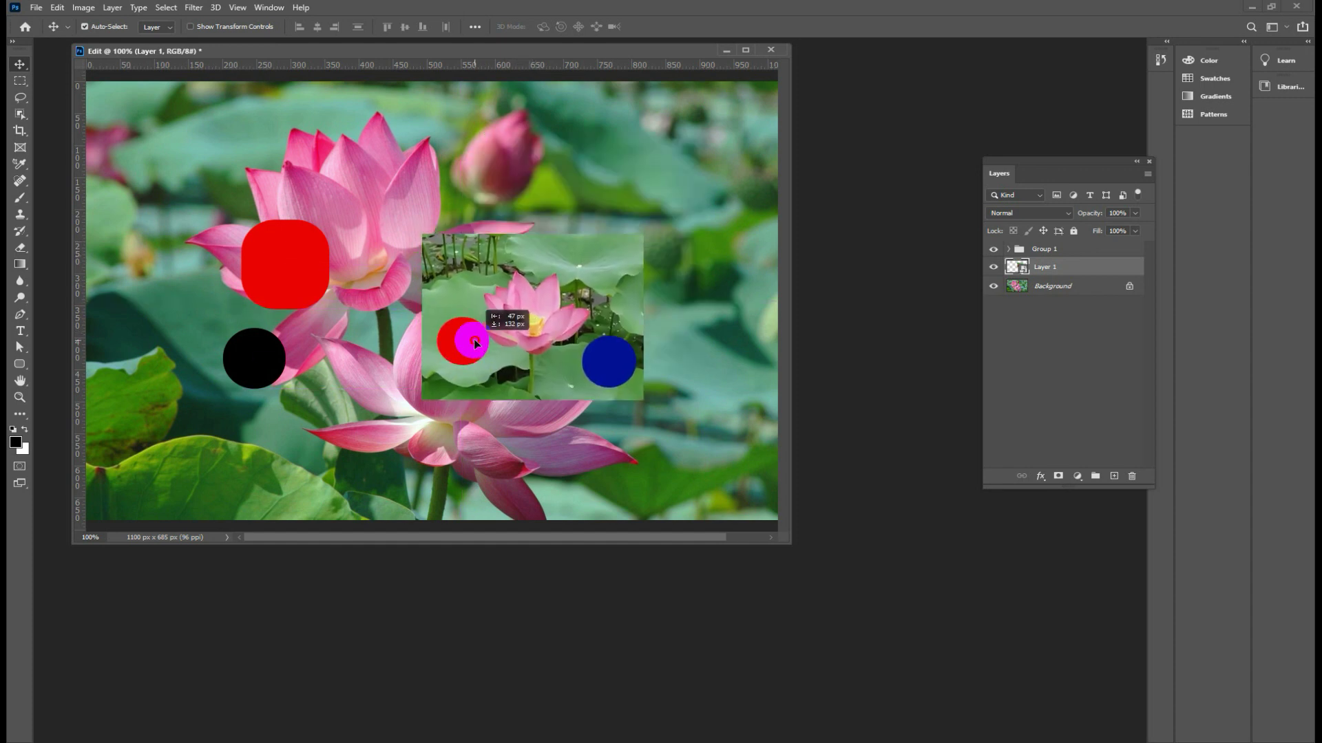
left_click(1027, 274)
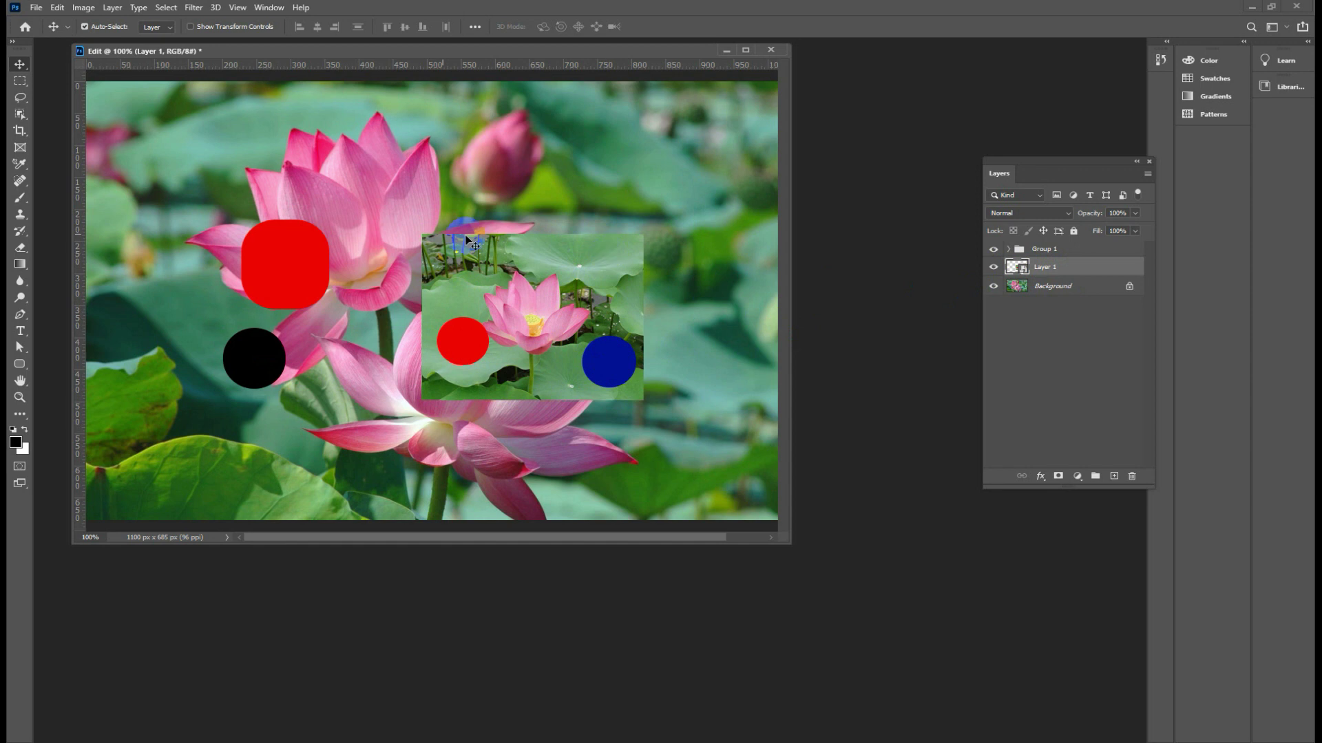
left_click_drag(1022, 273, 1034, 265)
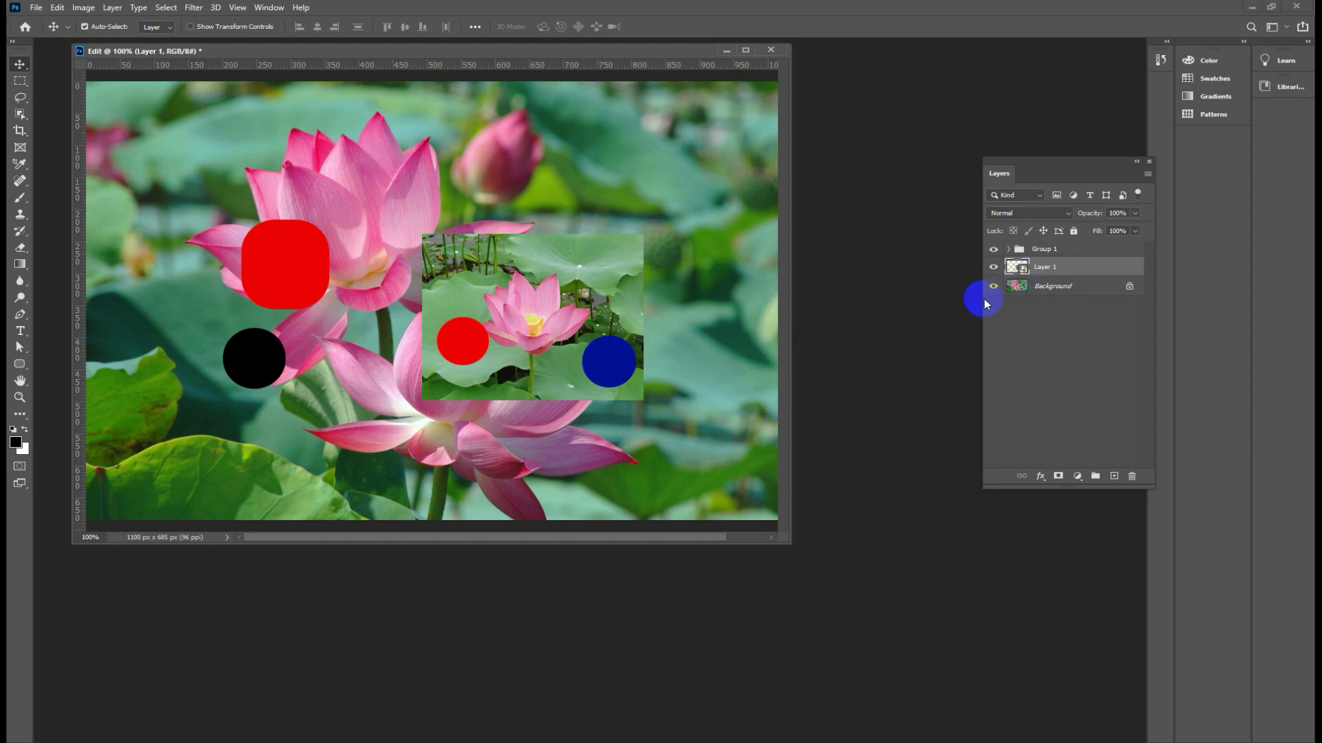
left_click(1038, 251)
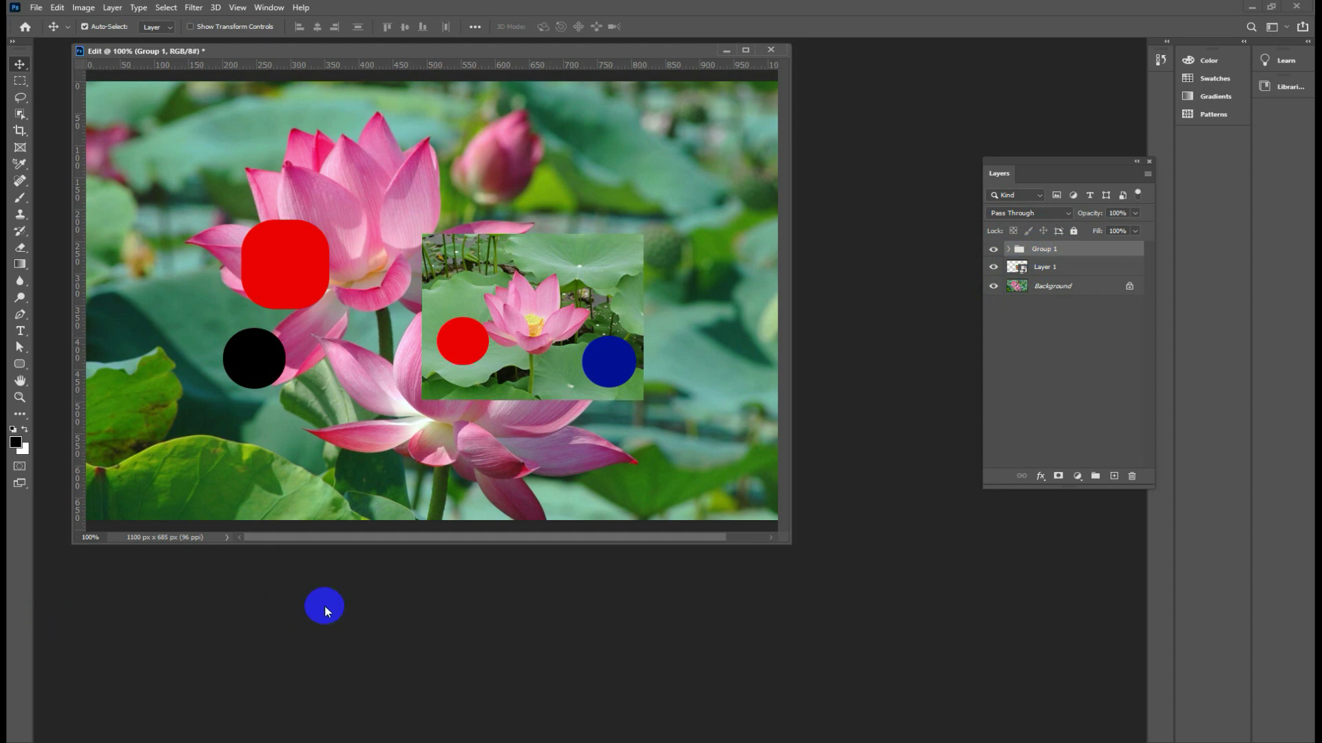
Delete Group 1 with its red rounded square and black circle.
left_click(1008, 250)
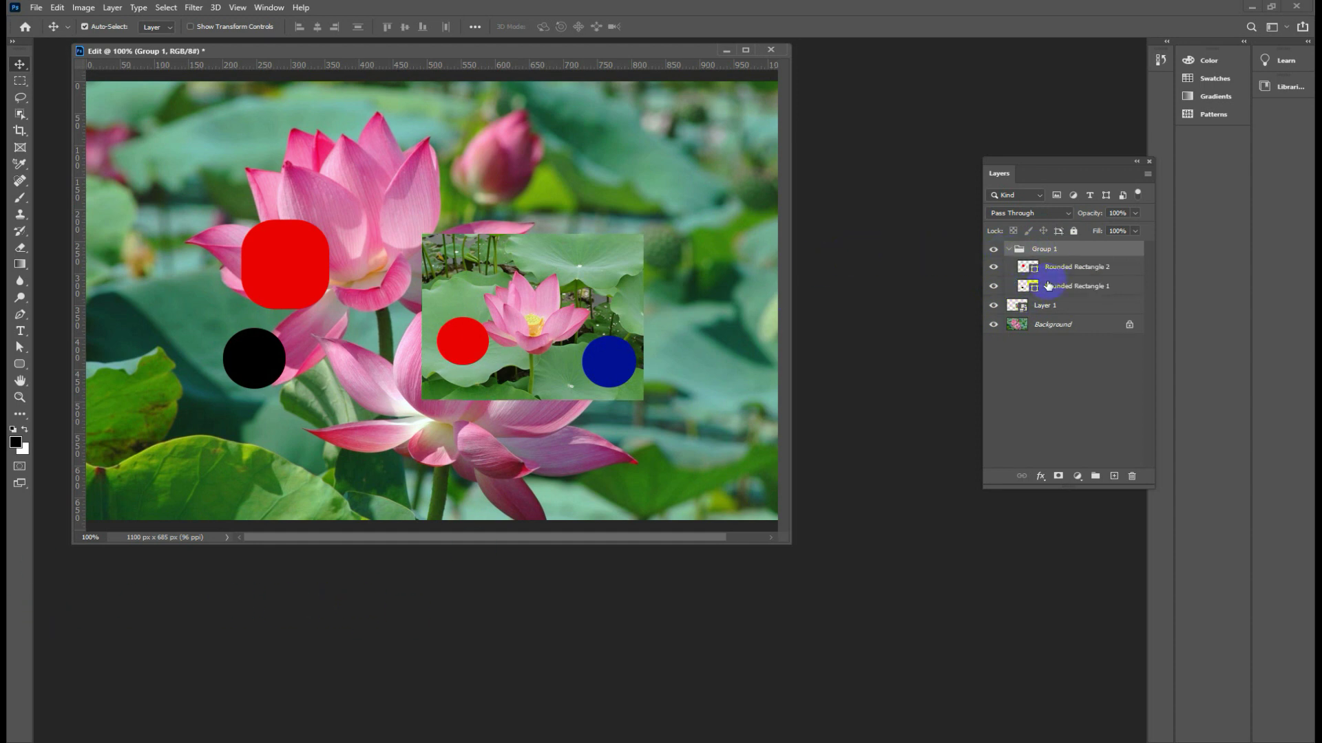
left_click(1009, 250)
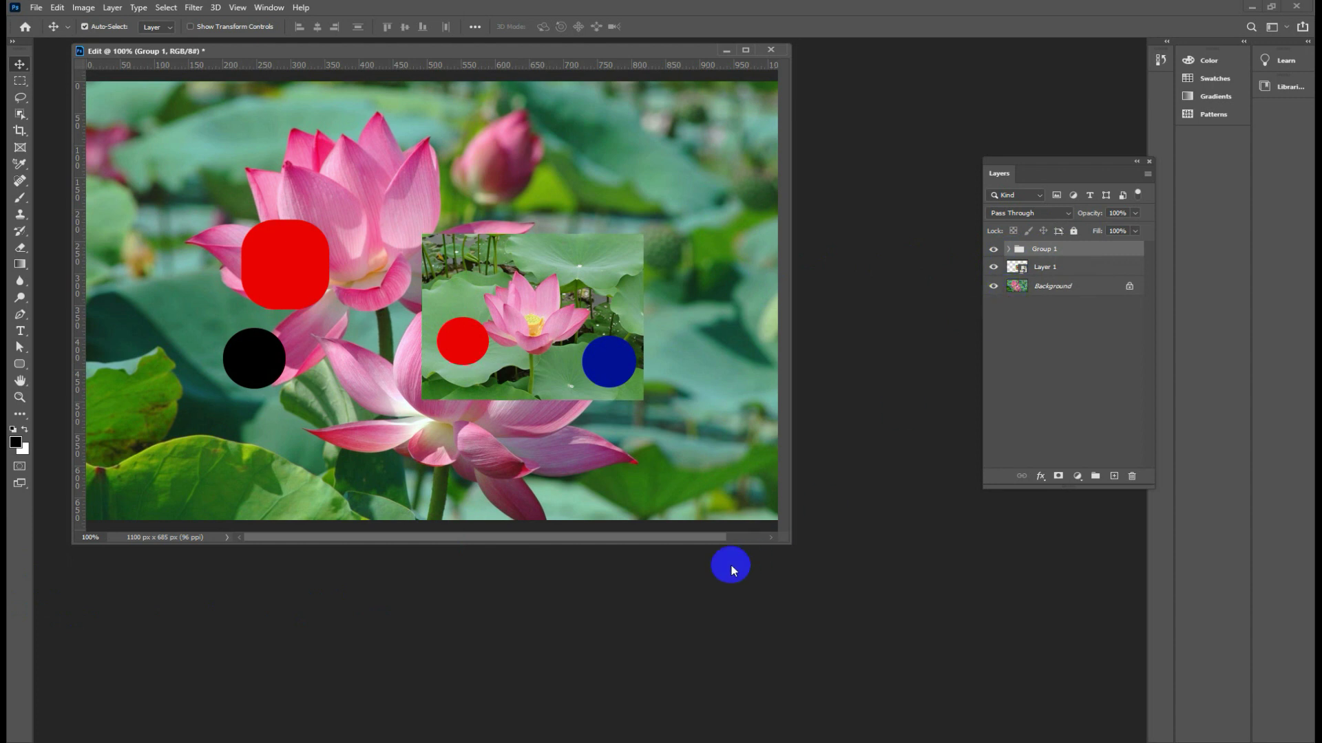
left_click_drag(712, 542, 748, 541)
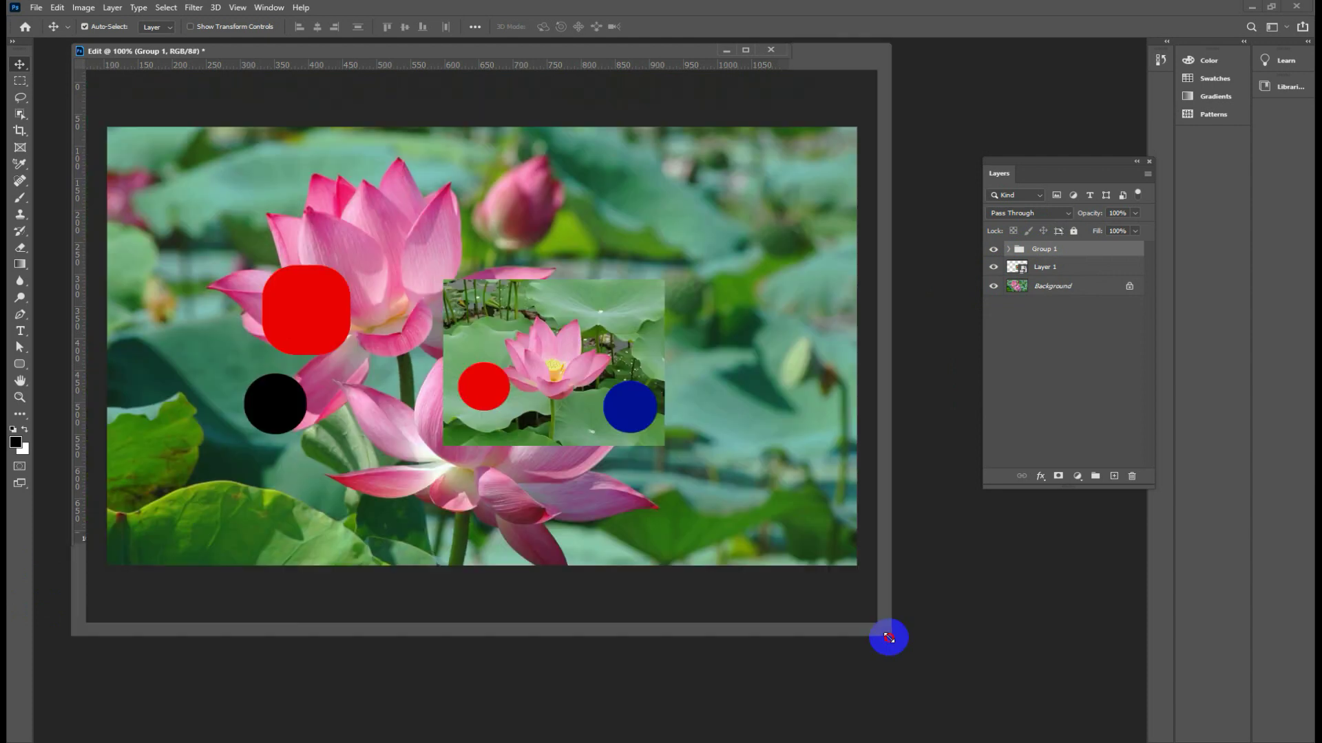
left_click_drag(785, 544, 920, 648)
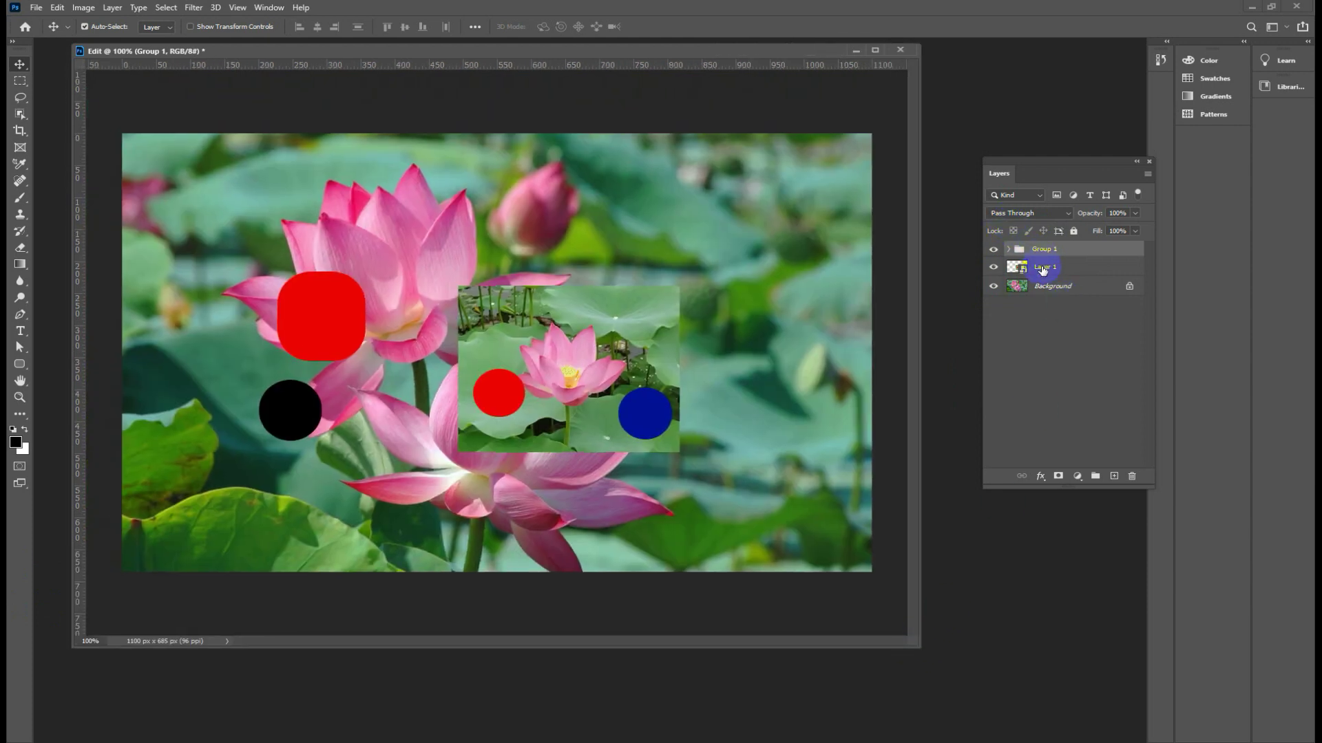
key("Delete")
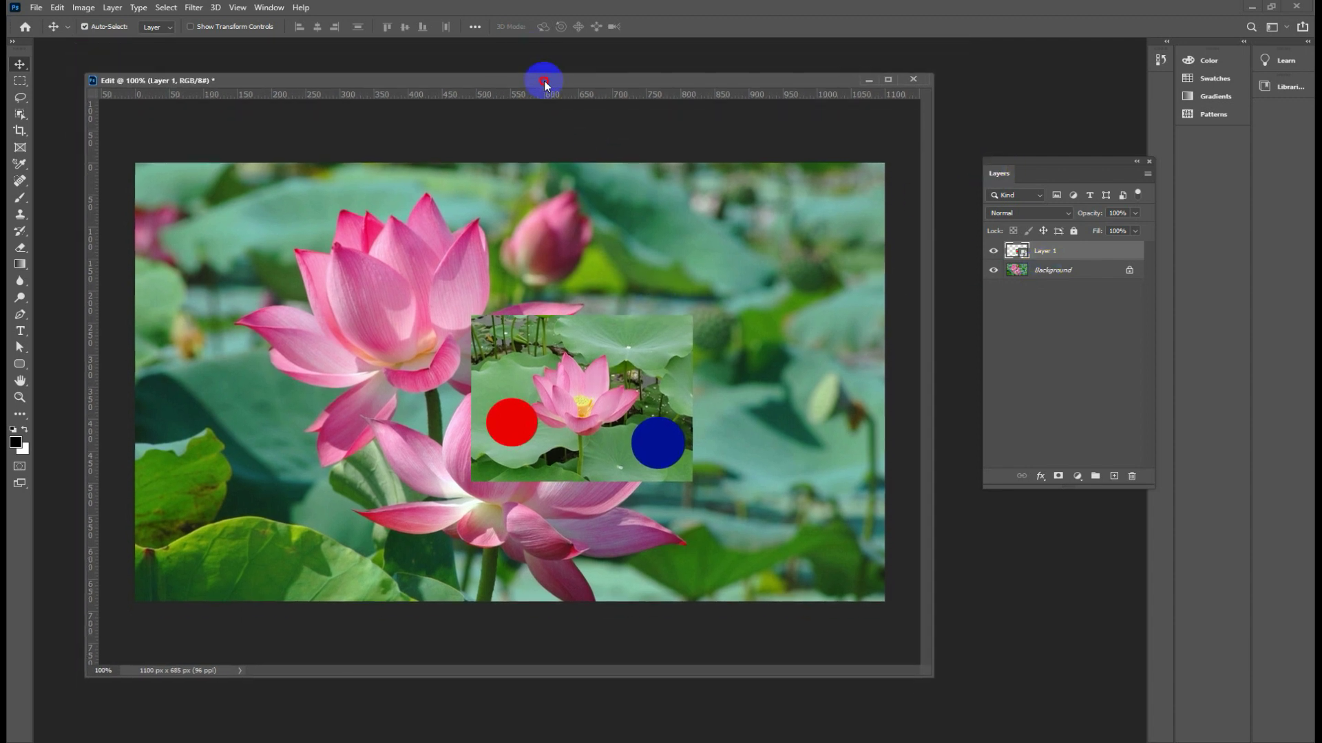
Move the inset photo Layer 1 slightly higher.
left_click_drag(531, 55, 543, 86)
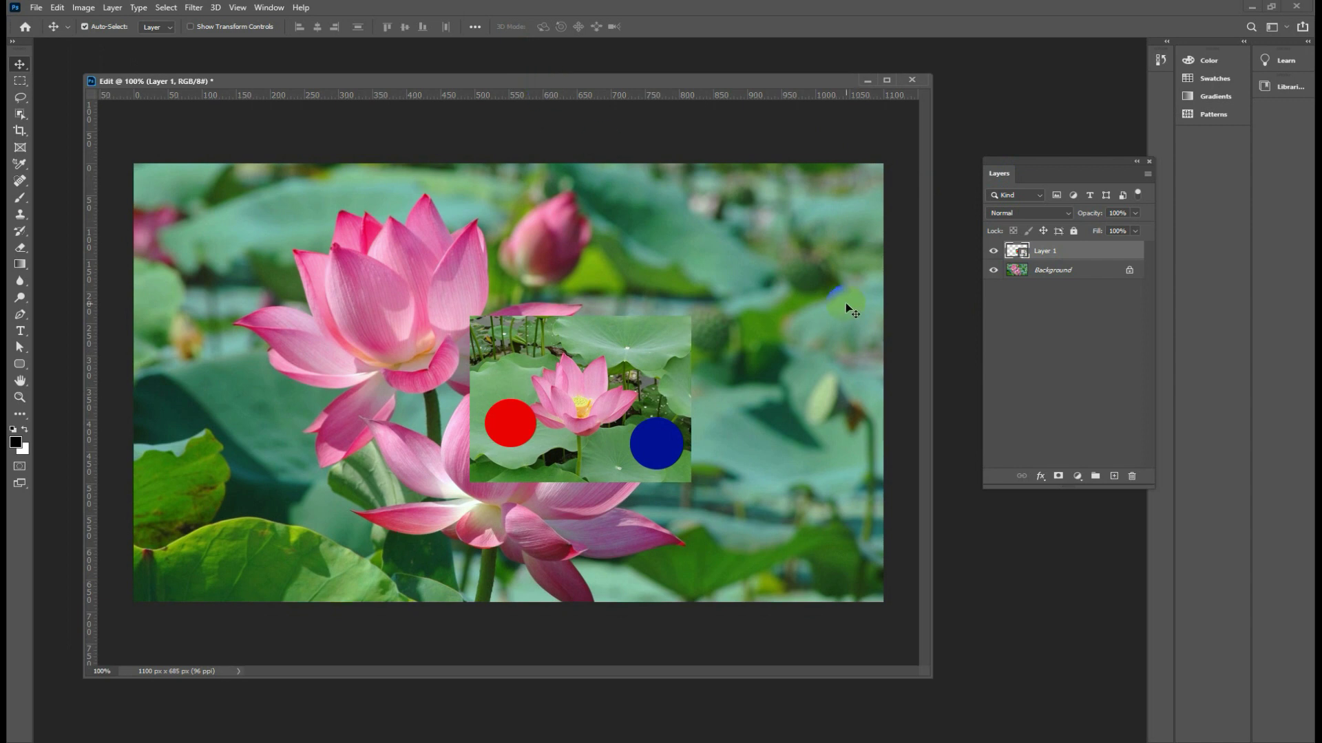
left_click(1019, 274)
mouse_move(620, 402)
left_mouse_down()
mouse_move(548, 349)
mouse_move(560, 360)
left_mouse_up()
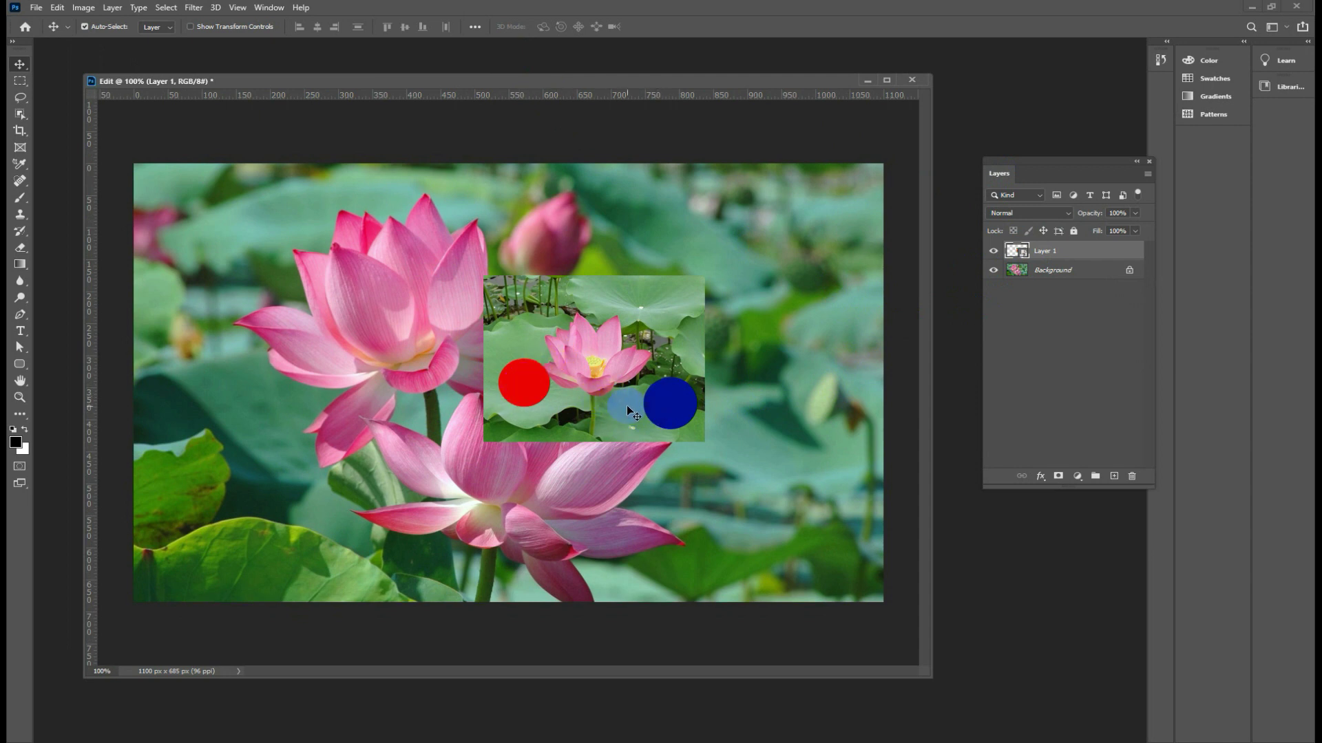
Open Layer 1.psb in a floating window, inspect its photo and circle layers, then close it.
double_click(1016, 252)
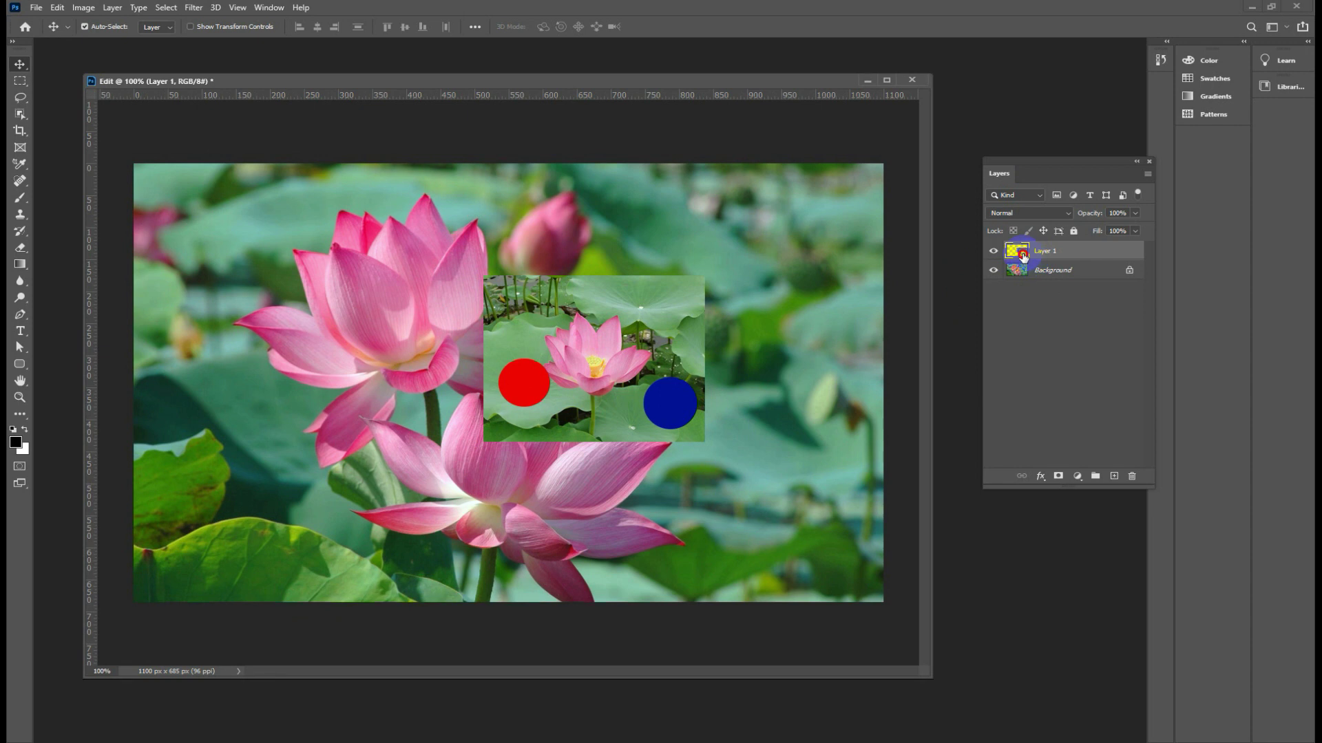
left_click_drag(153, 98, 539, 274)
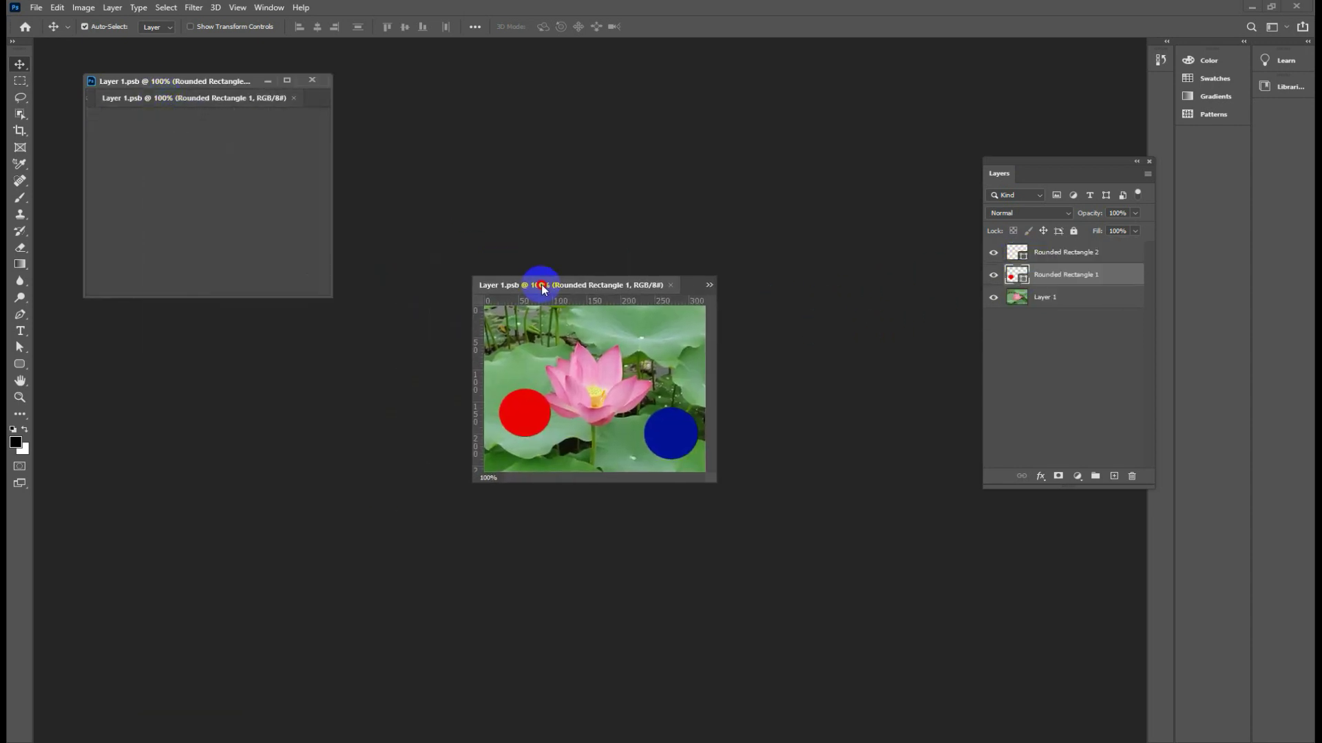
left_click_drag(721, 470, 943, 638)
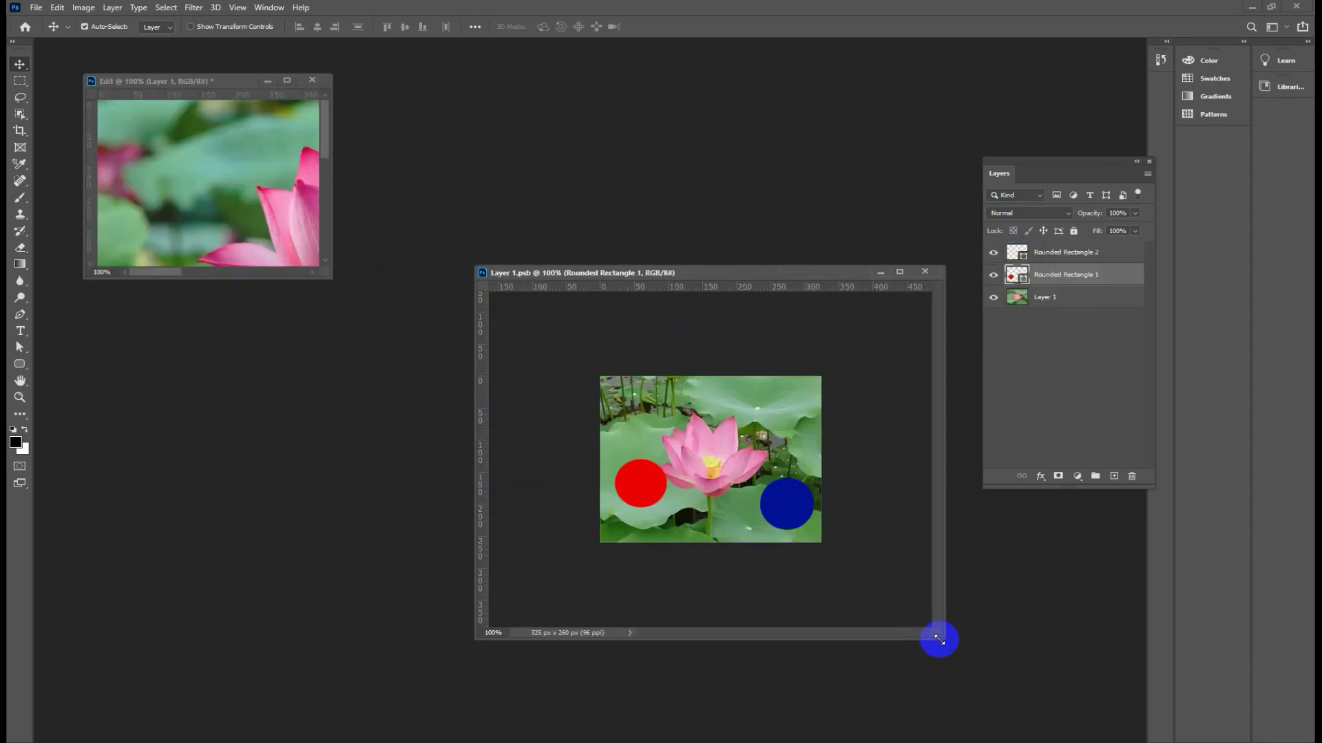
left_click(1032, 297)
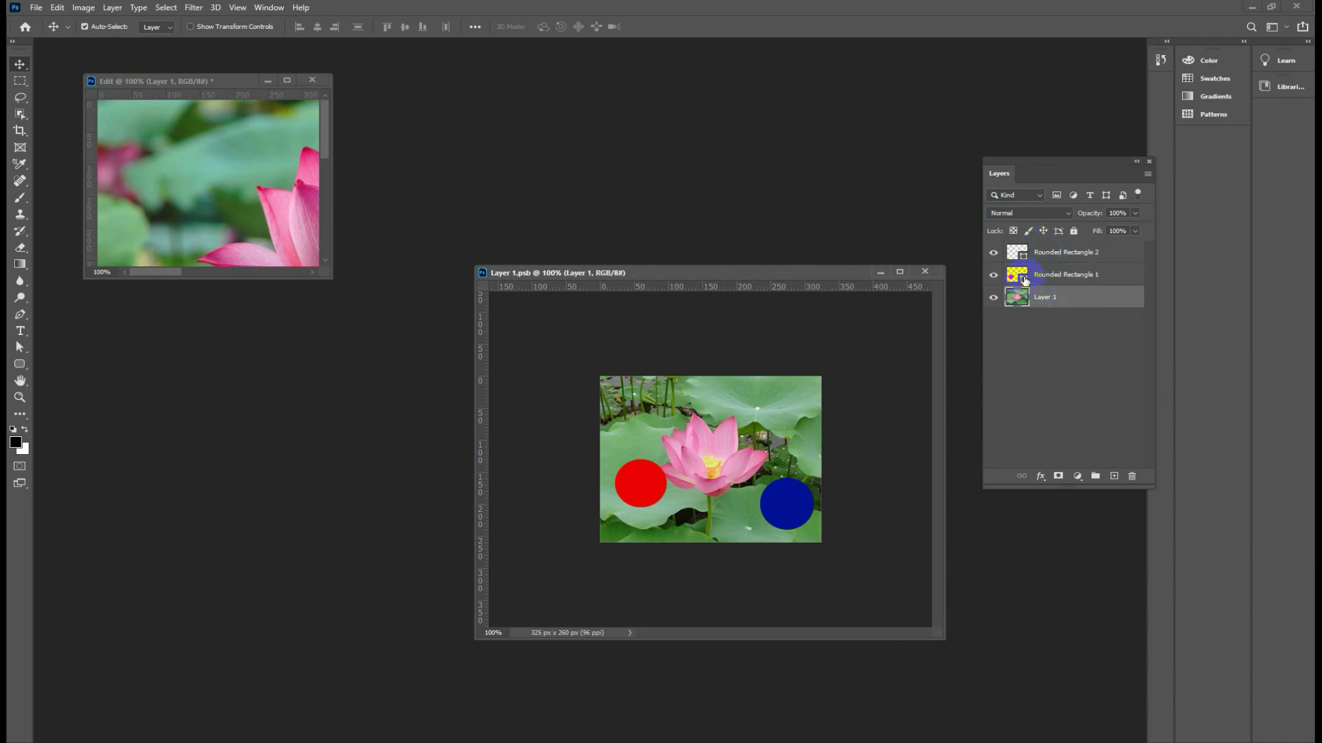
left_click(778, 482)
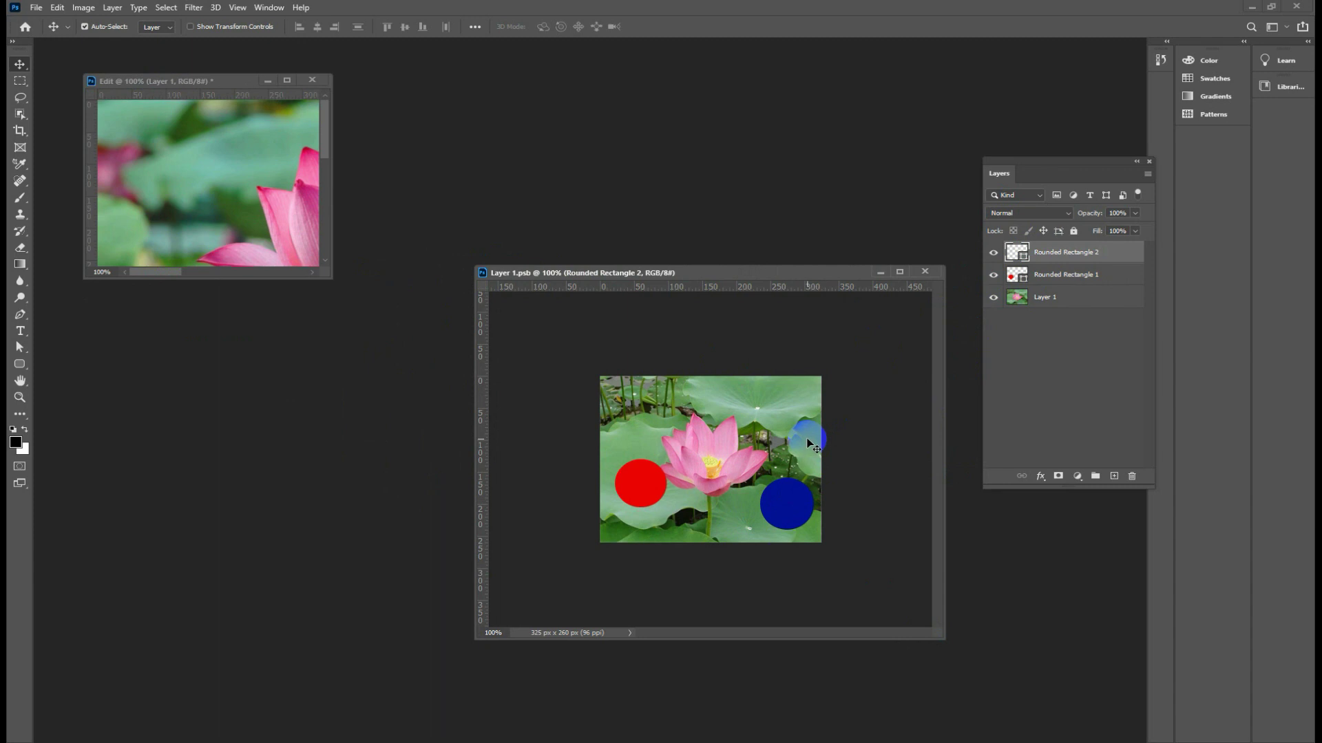
left_click_drag(809, 443, 920, 268)
left_click(926, 273)
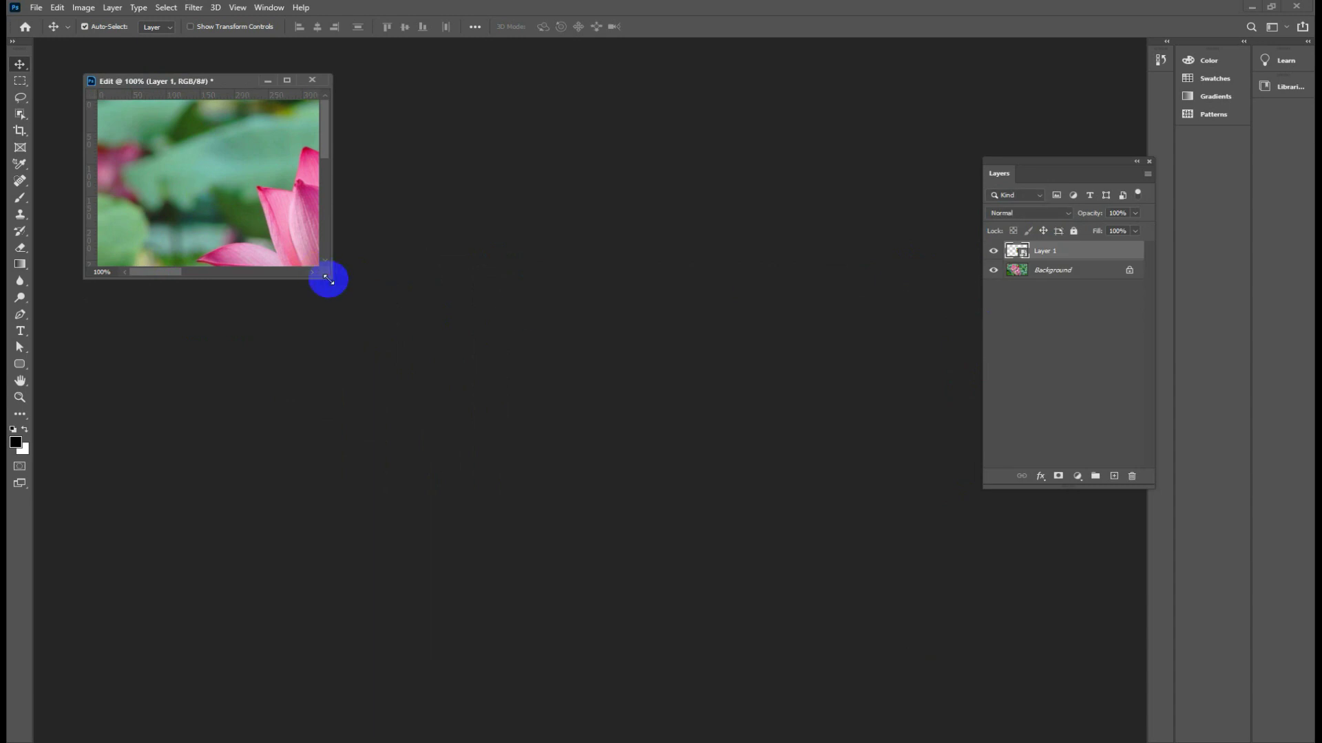
Enlarge the Edit window and drag the inset photo up-left to overlap the upper lotus.
left_click_drag(328, 279, 843, 607)
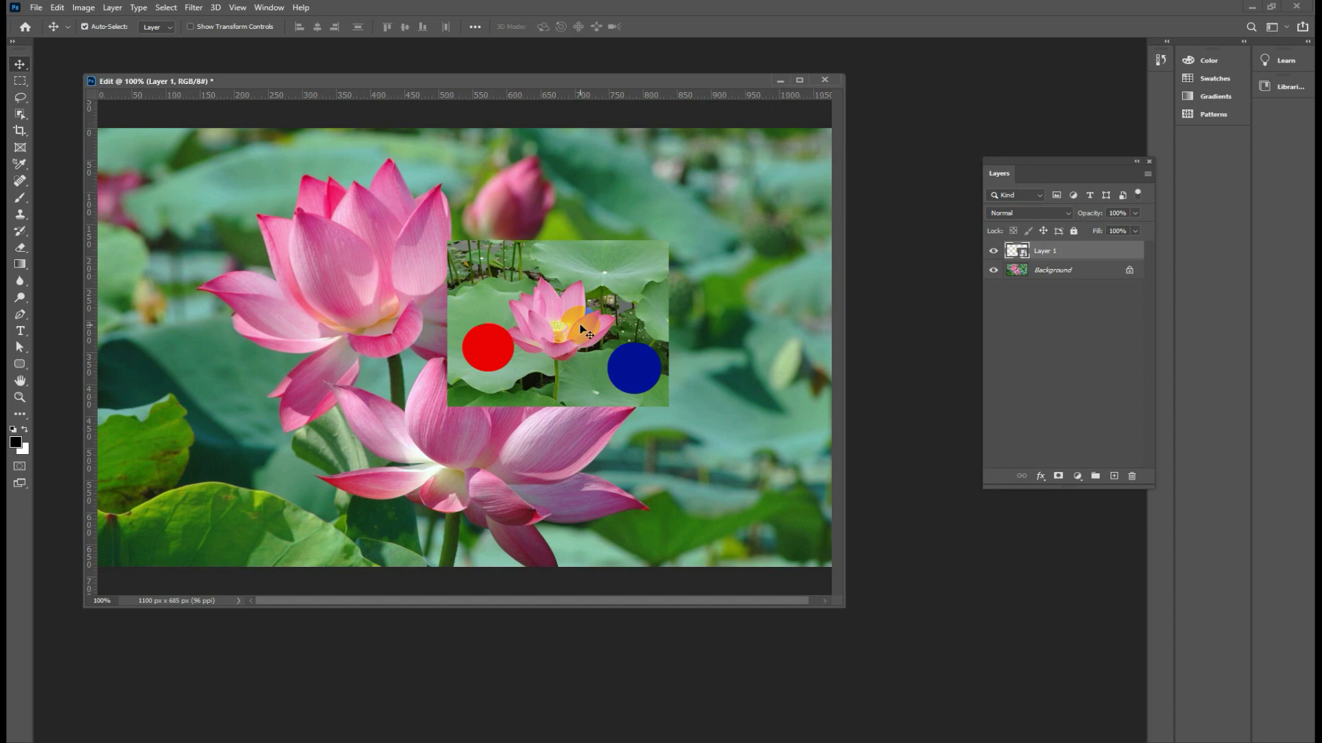
left_click_drag(579, 324, 548, 338)
left_click_drag(570, 316, 465, 269)
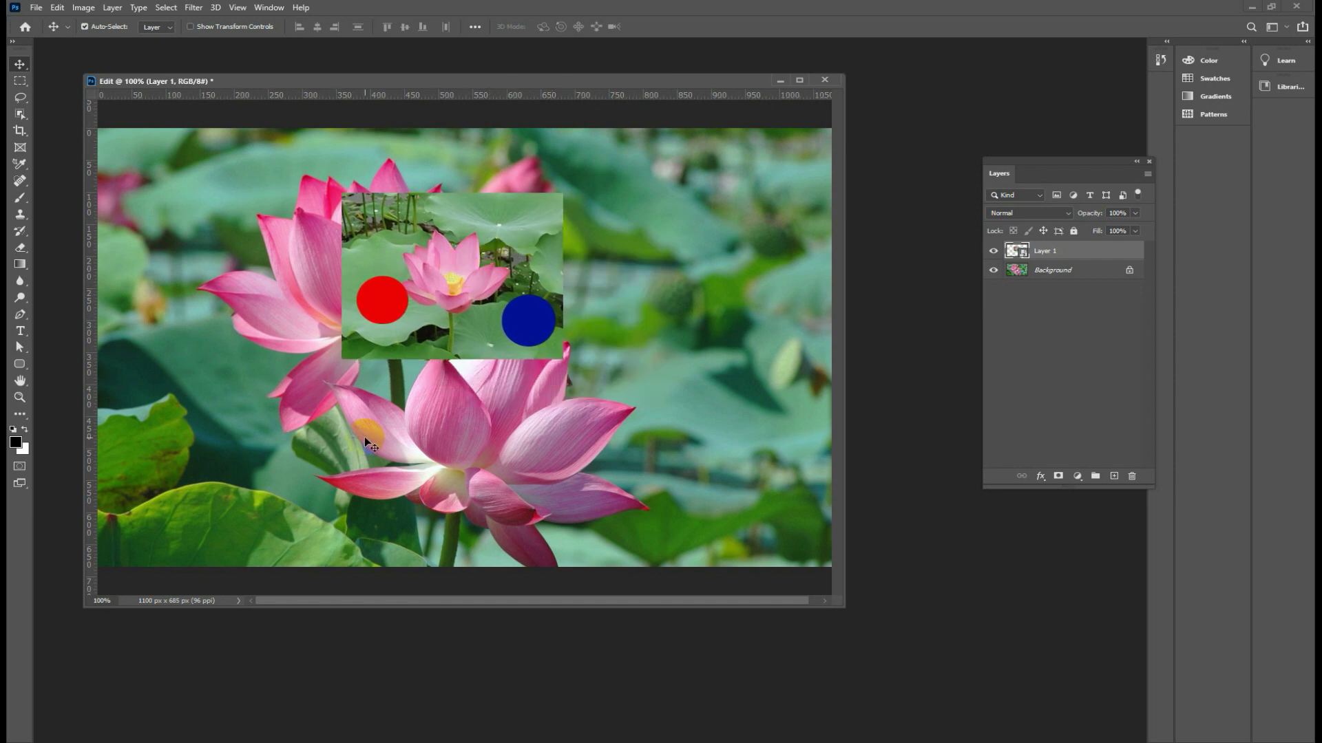
left_click(1019, 255)
left_click_drag(462, 272, 410, 279)
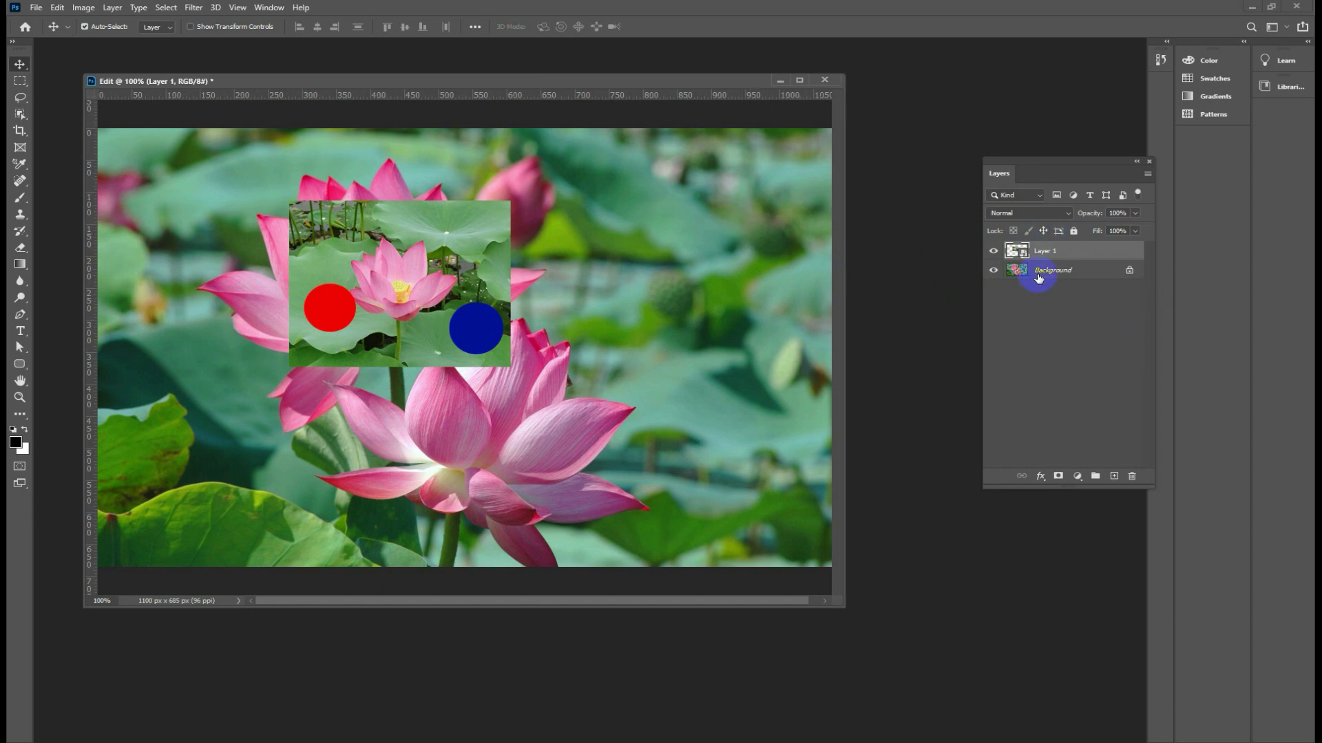
mouse_move(423, 295)
left_mouse_down()
mouse_move(497, 293)
mouse_move(537, 323)
mouse_move(393, 327)
left_mouse_up()
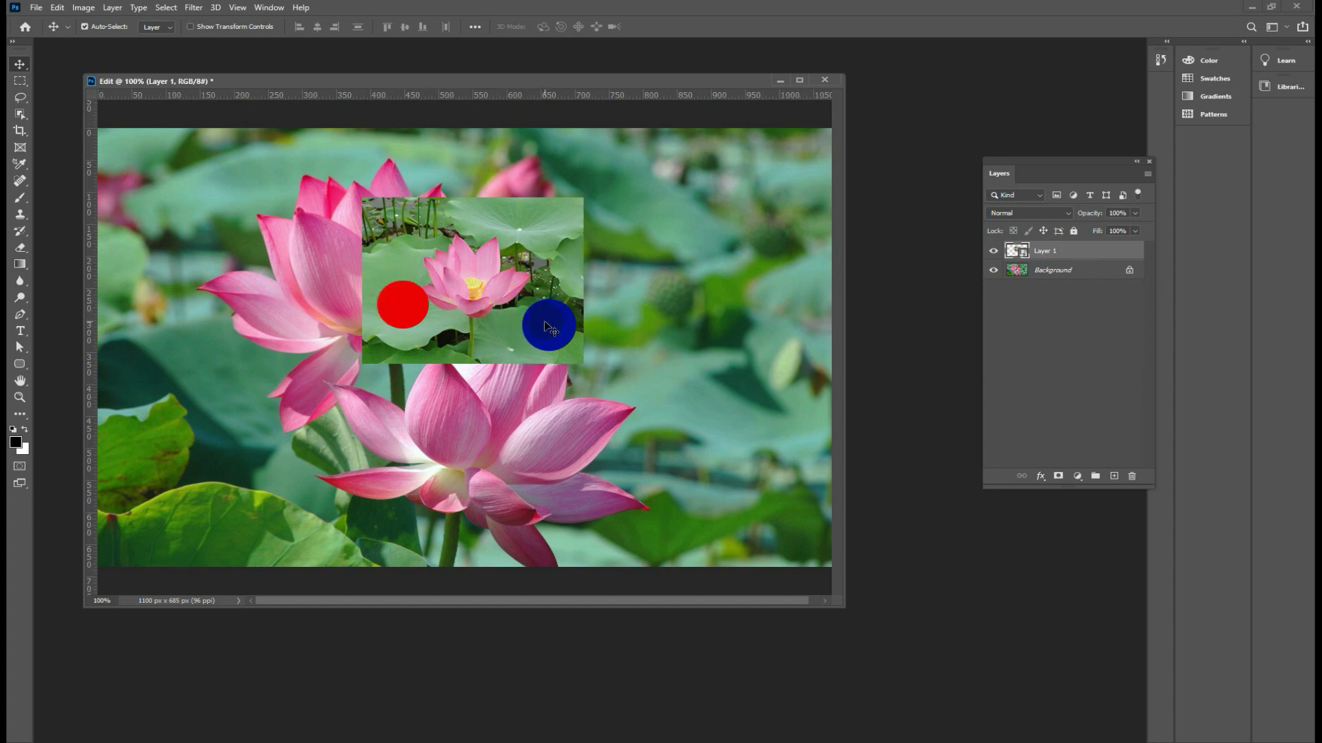
left_click(1026, 255)
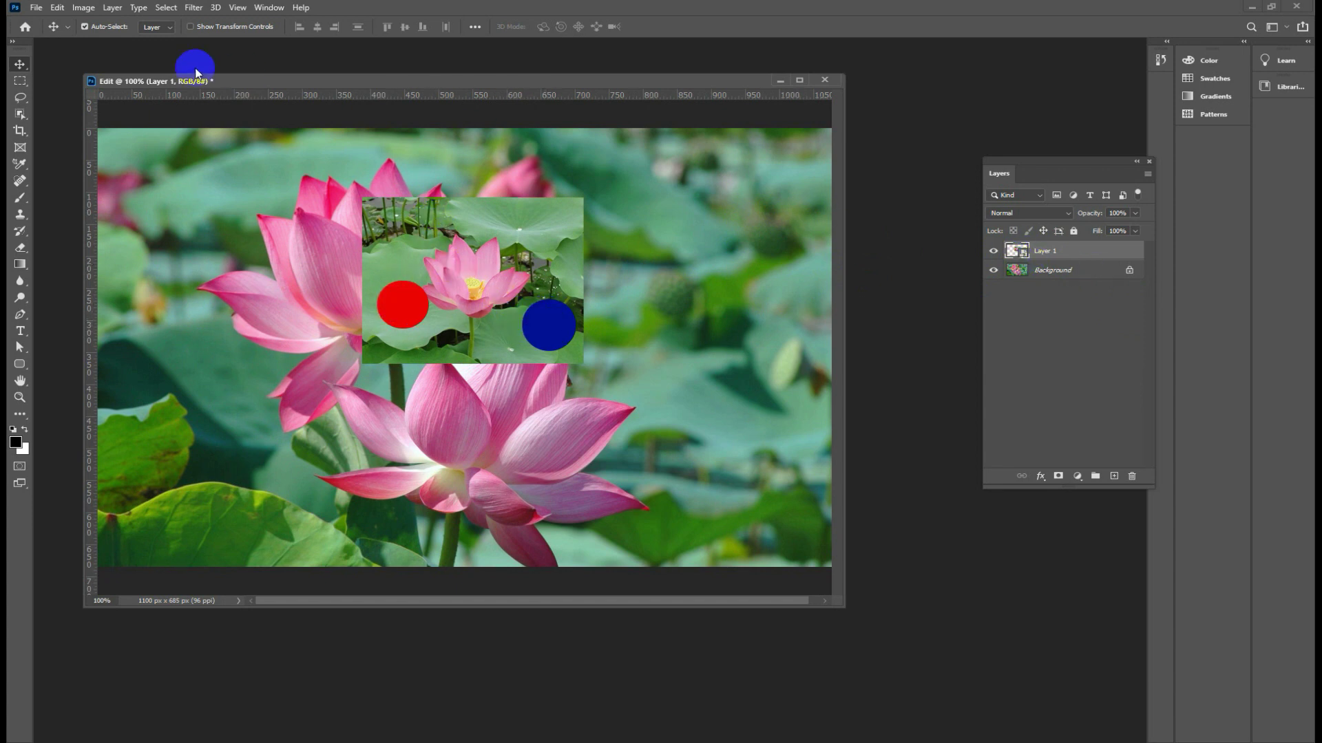
Update modified smart object content, then create Layer 1 copy via New Smart Object via Copy.
left_click(112, 8)
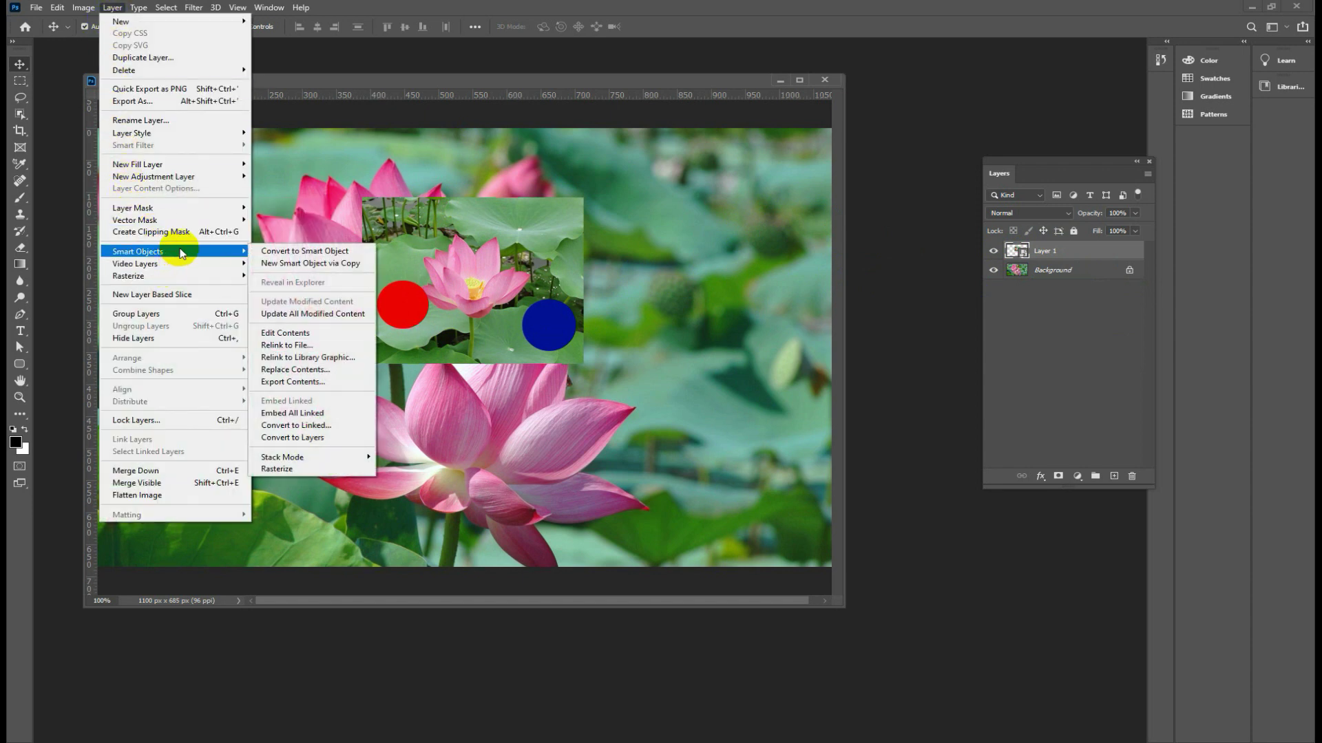
mouse_move(138, 250)
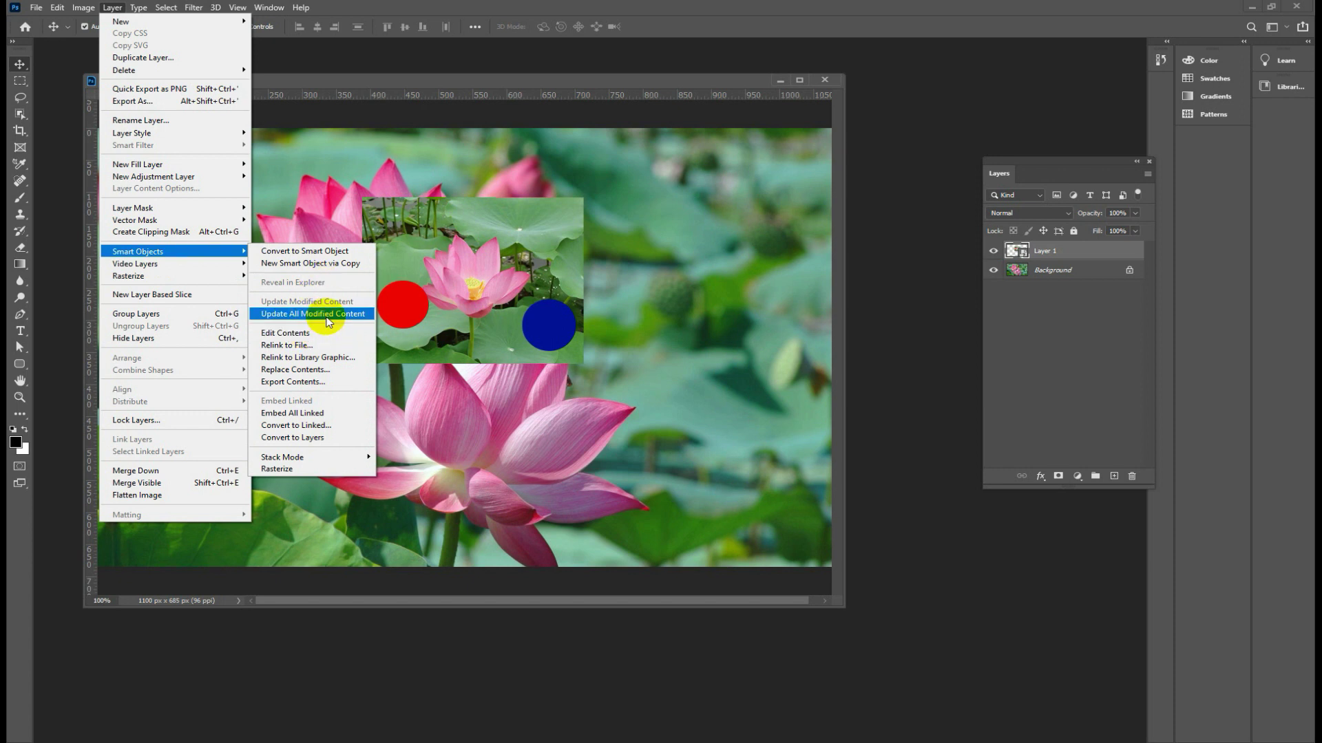
left_click(327, 318)
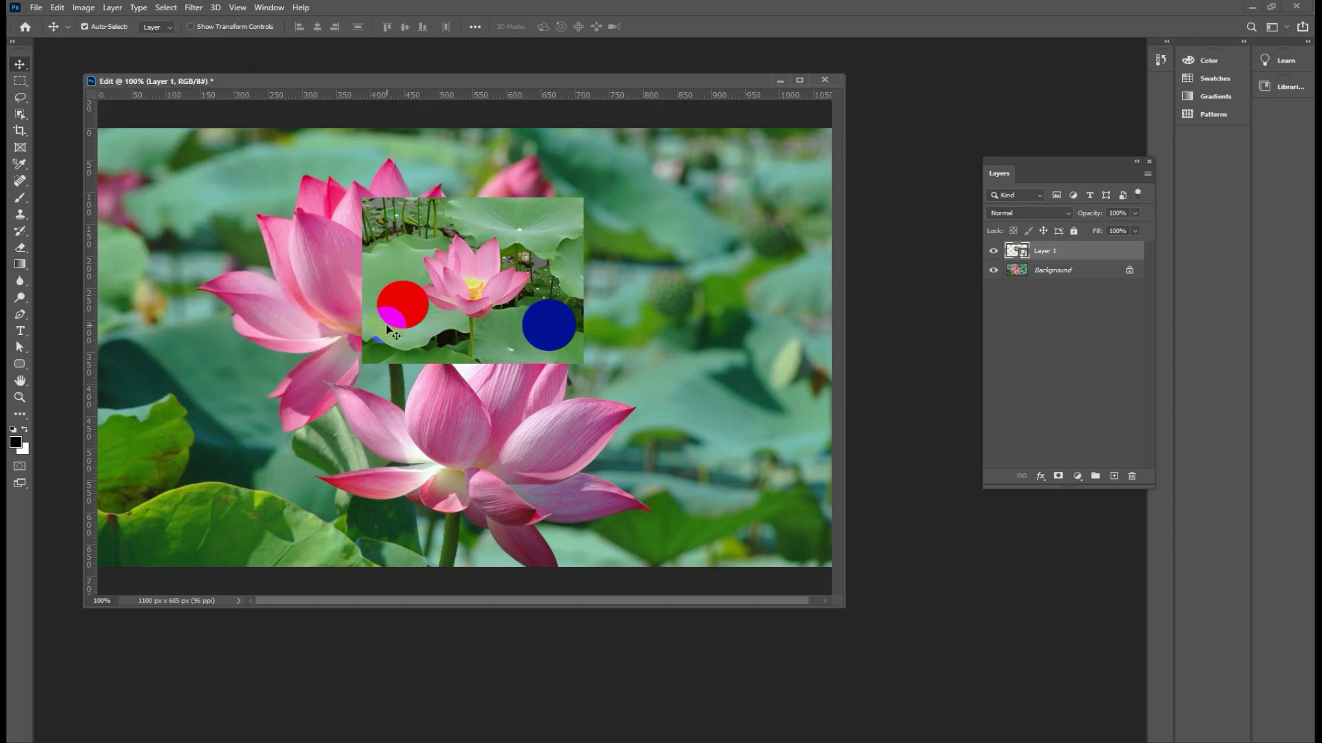
left_click(112, 9)
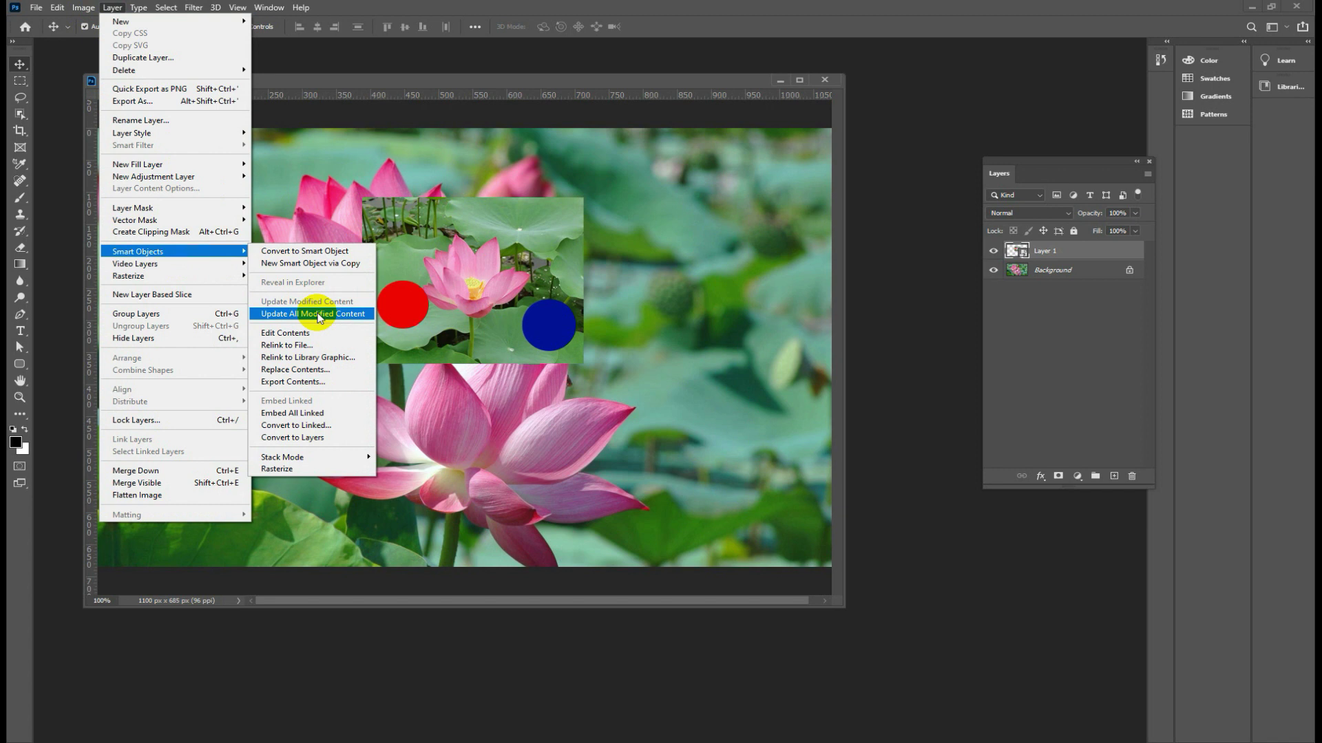
left_click(323, 264)
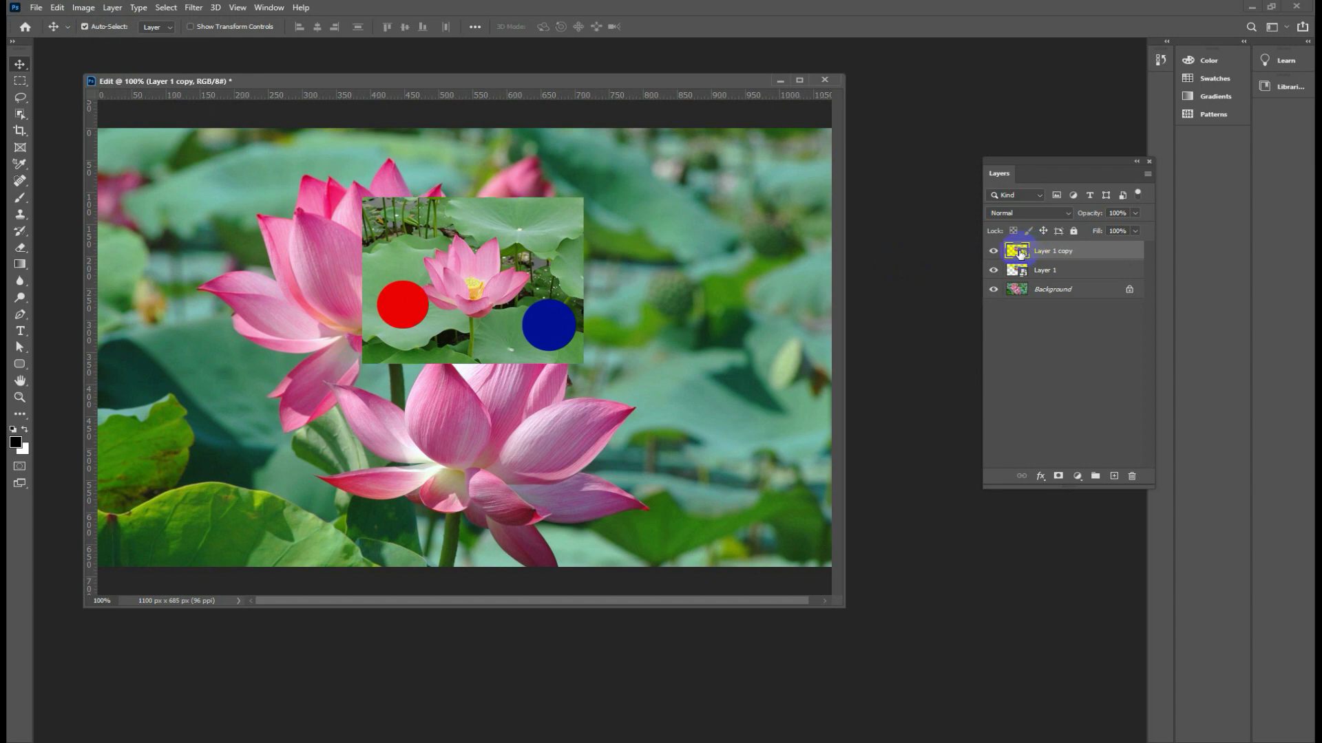
In Layer 11.psb, move the blue circle higher and the red circle down-right, then save.
double_click(1019, 252)
left_click_drag(288, 241, 287, 158)
left_click_drag(137, 234, 259, 266)
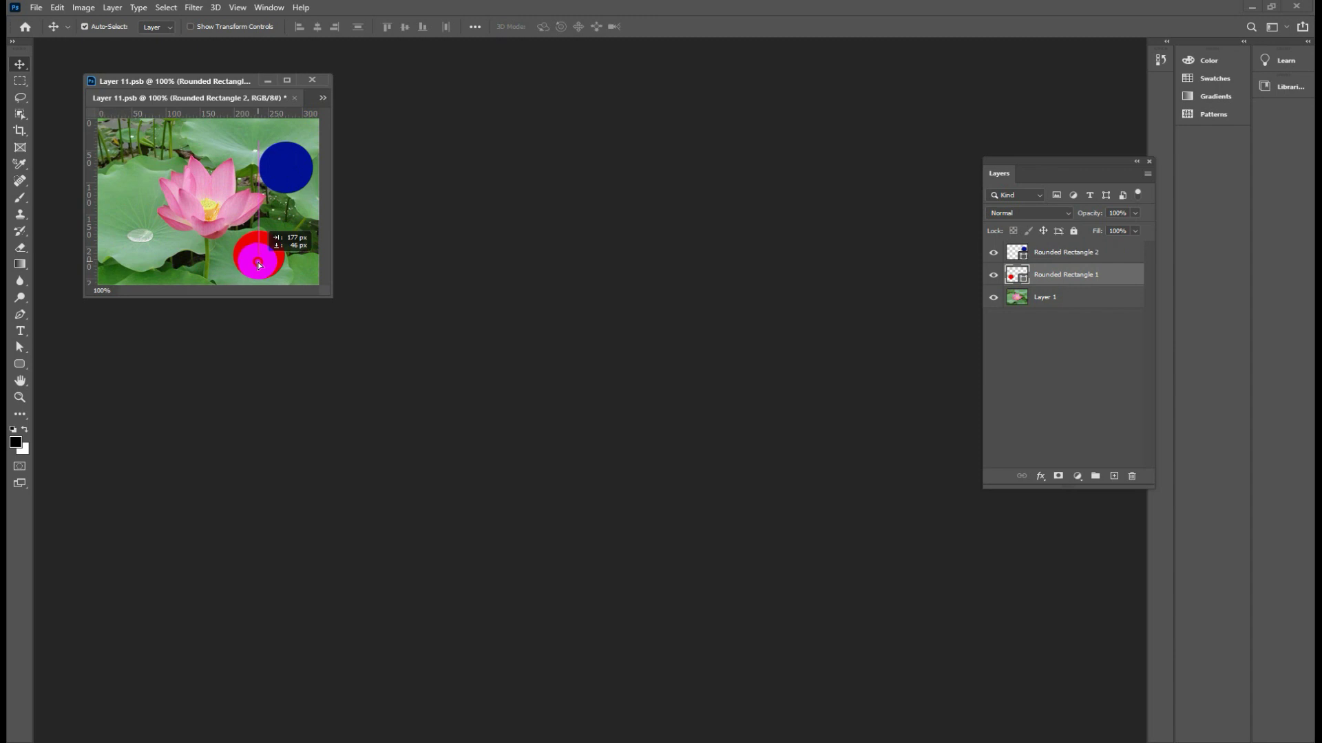
left_click_drag(260, 98, 530, 262)
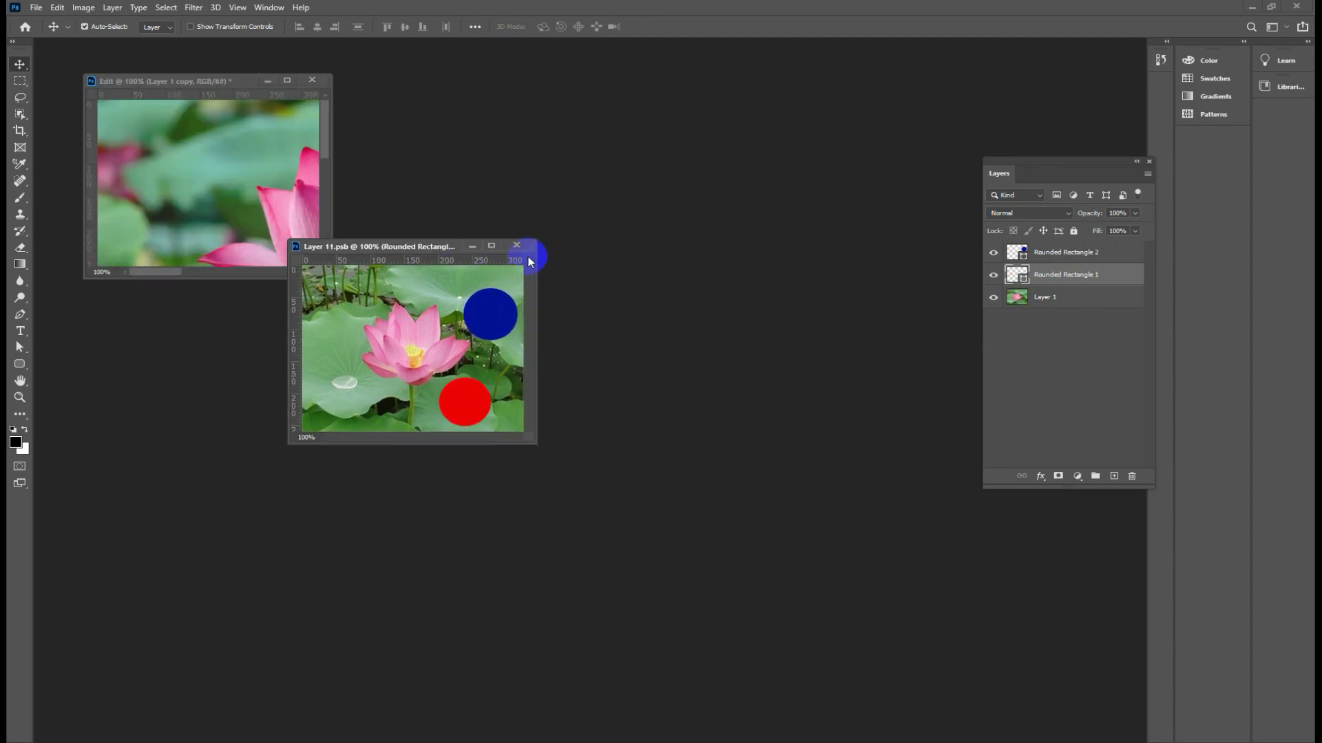
left_click(517, 248)
left_click(595, 273)
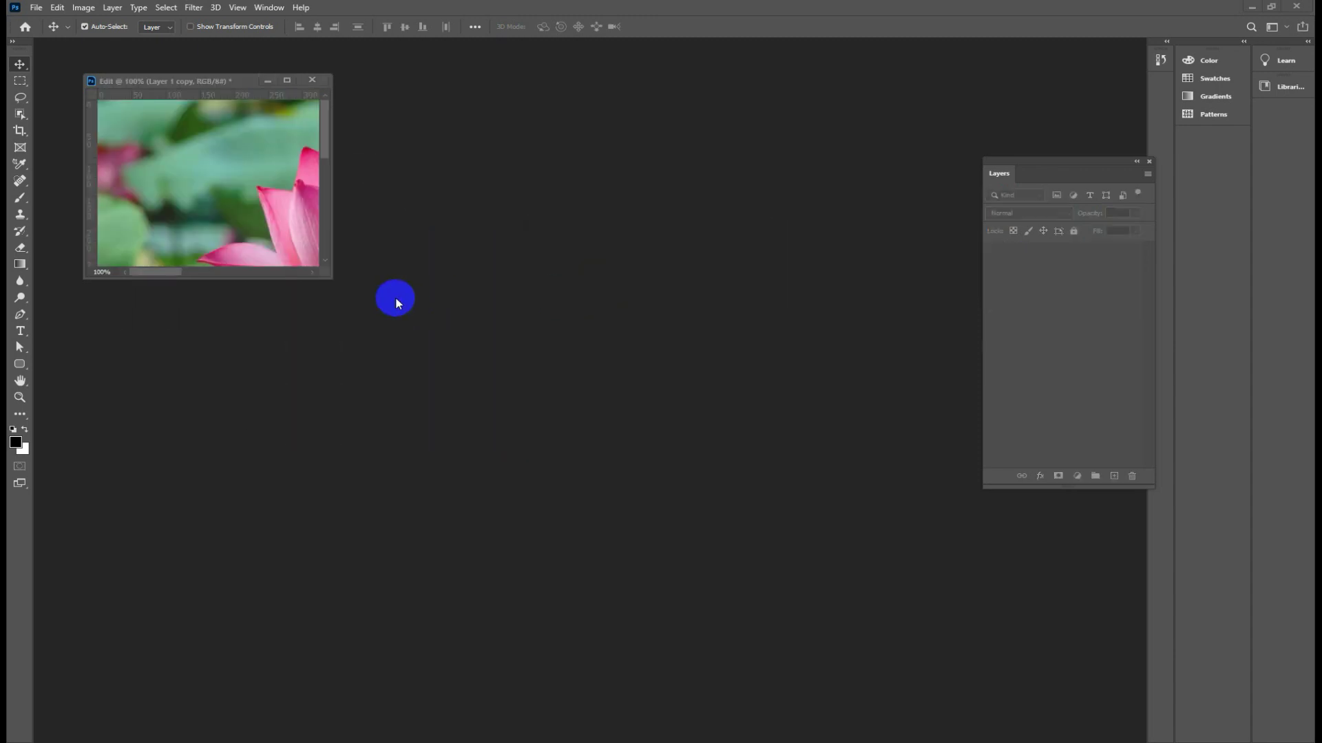
Spread the insets apart: copy to the left, original to the upper right.
left_click_drag(325, 268, 917, 615)
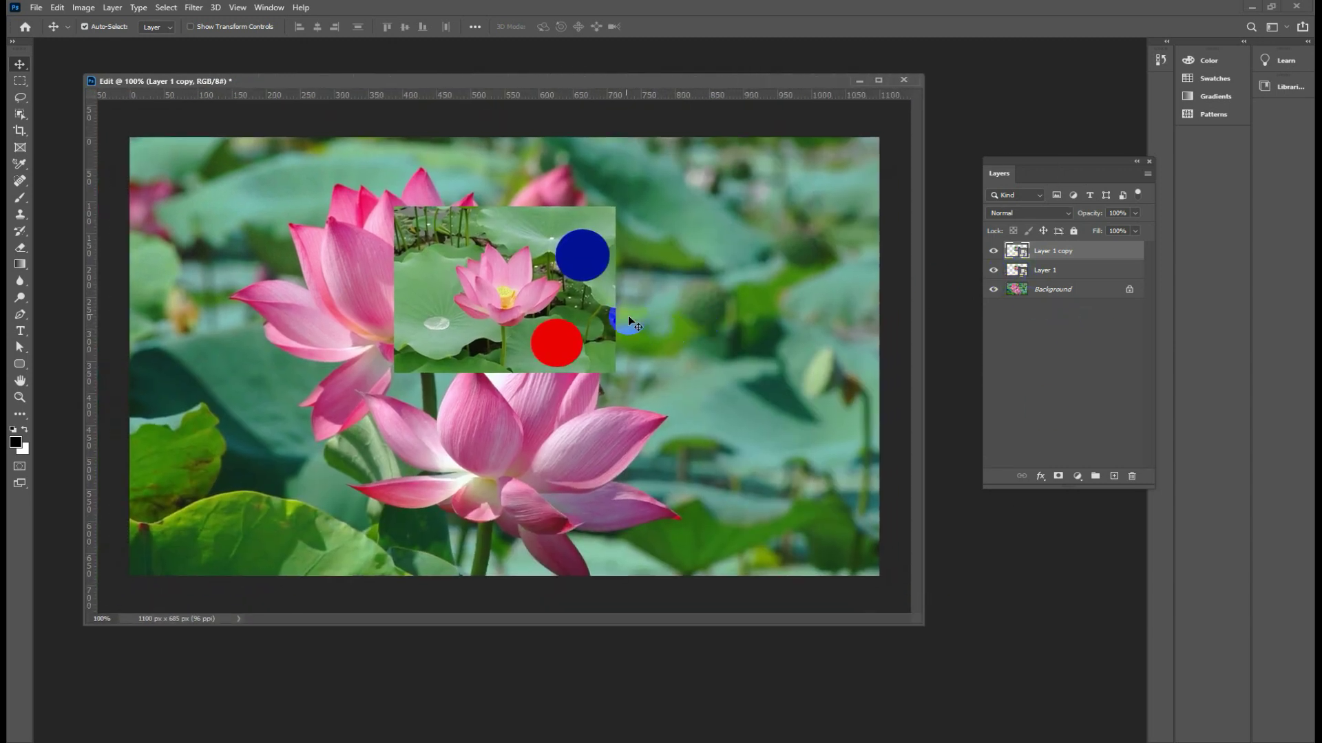
mouse_move(572, 301)
left_mouse_down()
mouse_move(490, 411)
mouse_move(380, 452)
left_mouse_up()
left_click_drag(543, 315, 676, 264)
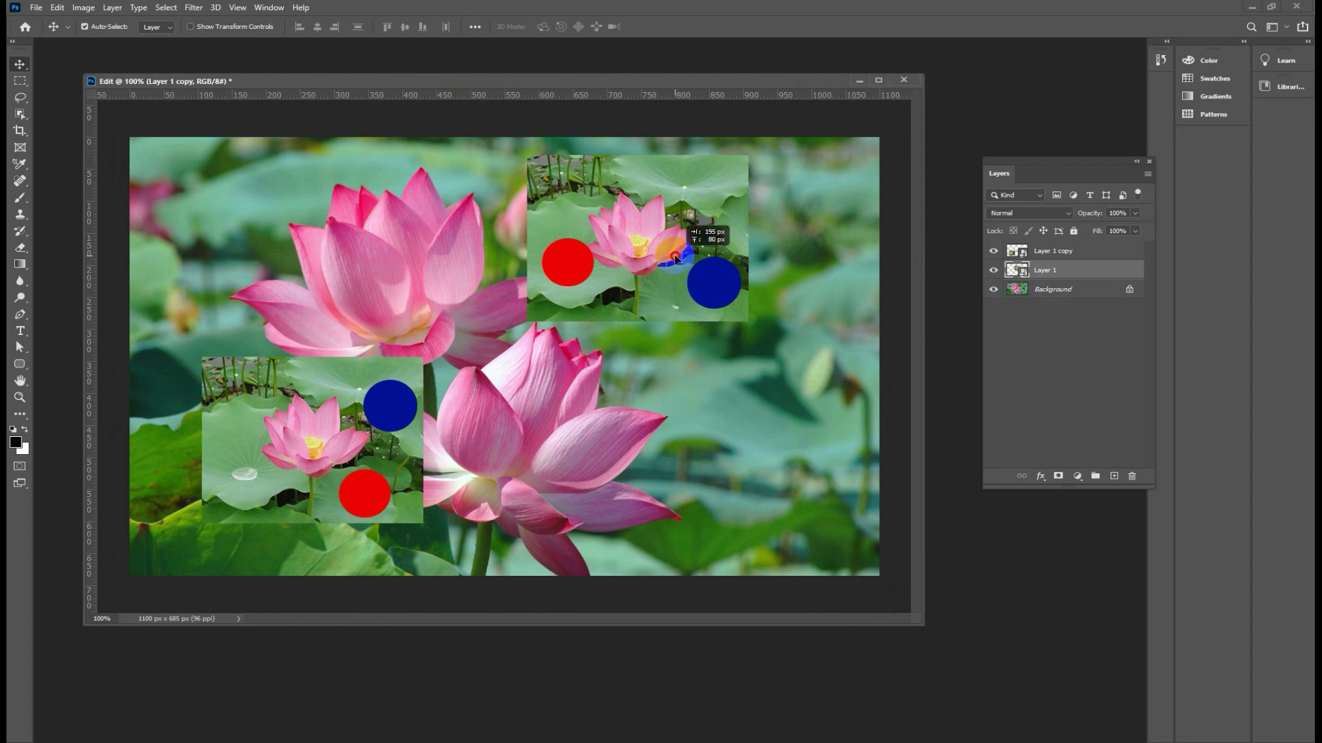
left_click_drag(340, 455, 307, 326)
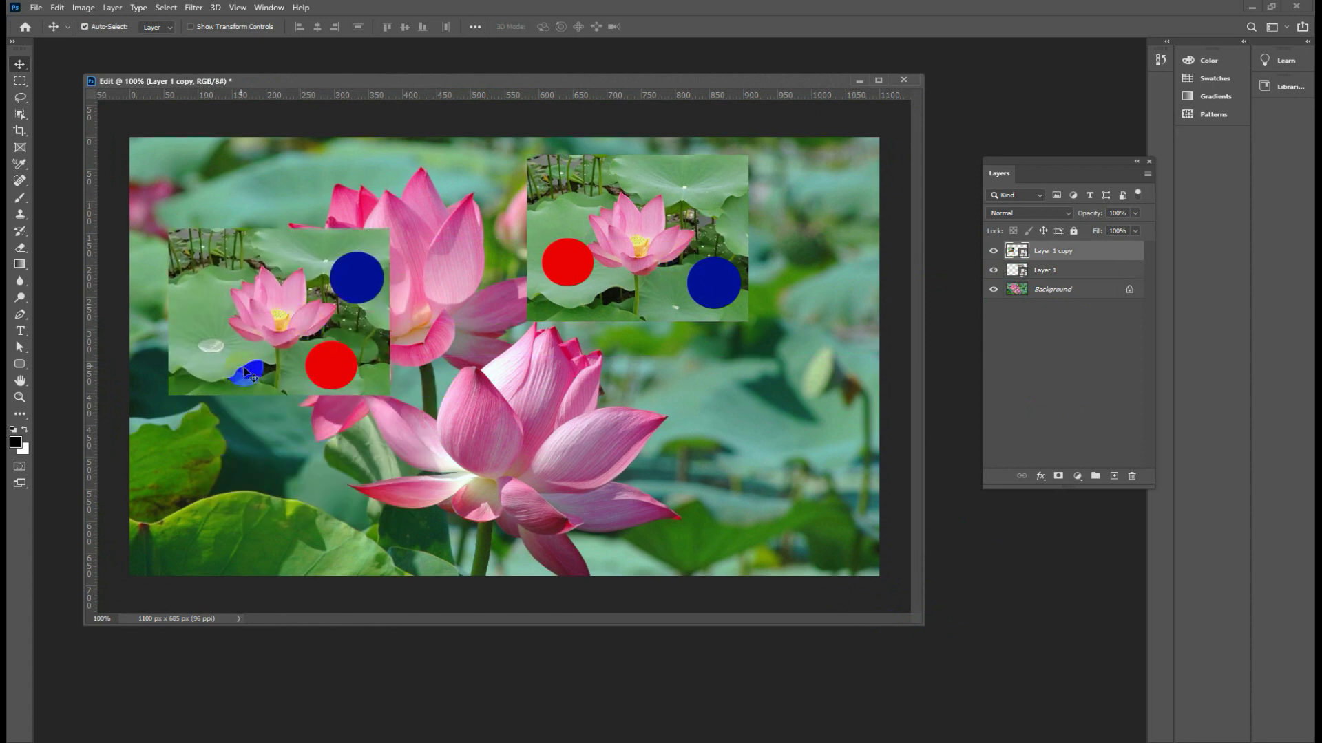
Select Layer 1 copy and move the left inset down and left.
left_click(1068, 271)
left_click(1086, 257)
left_click(280, 369)
left_click_drag(300, 375, 280, 474)
left_click(927, 231)
Add the text 'CVC' left of the lotus inside the copied smart object and save it back.
double_click(1017, 251)
left_click(20, 331)
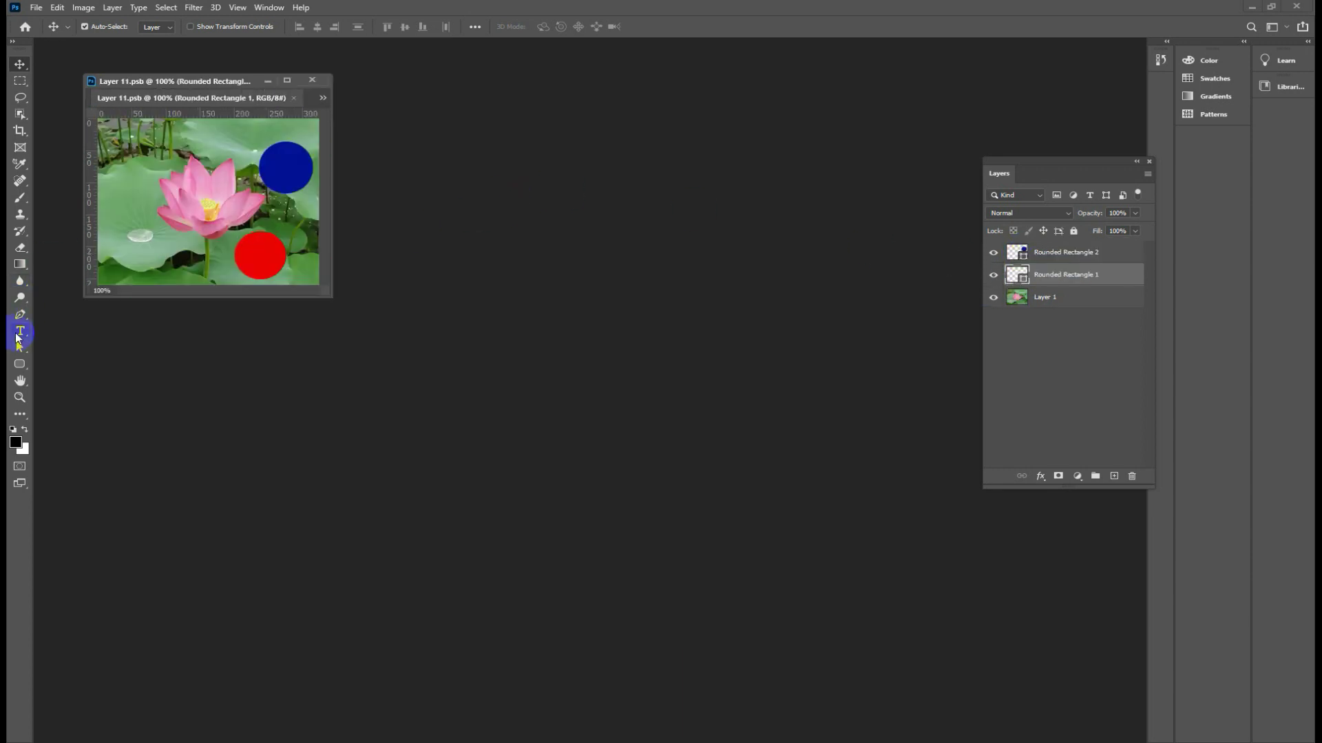
left_click(142, 186)
type("CVc")
left_click(19, 64)
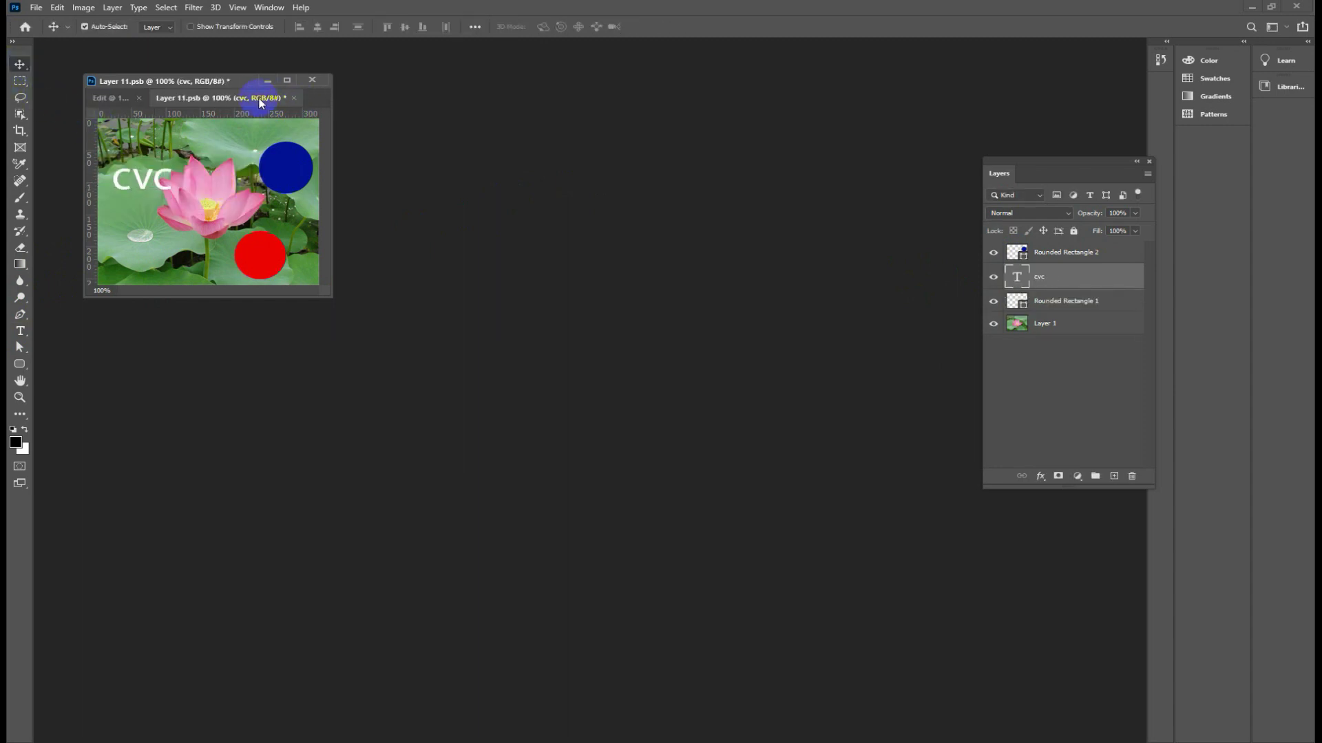
left_click_drag(260, 103, 451, 218)
left_click(568, 210)
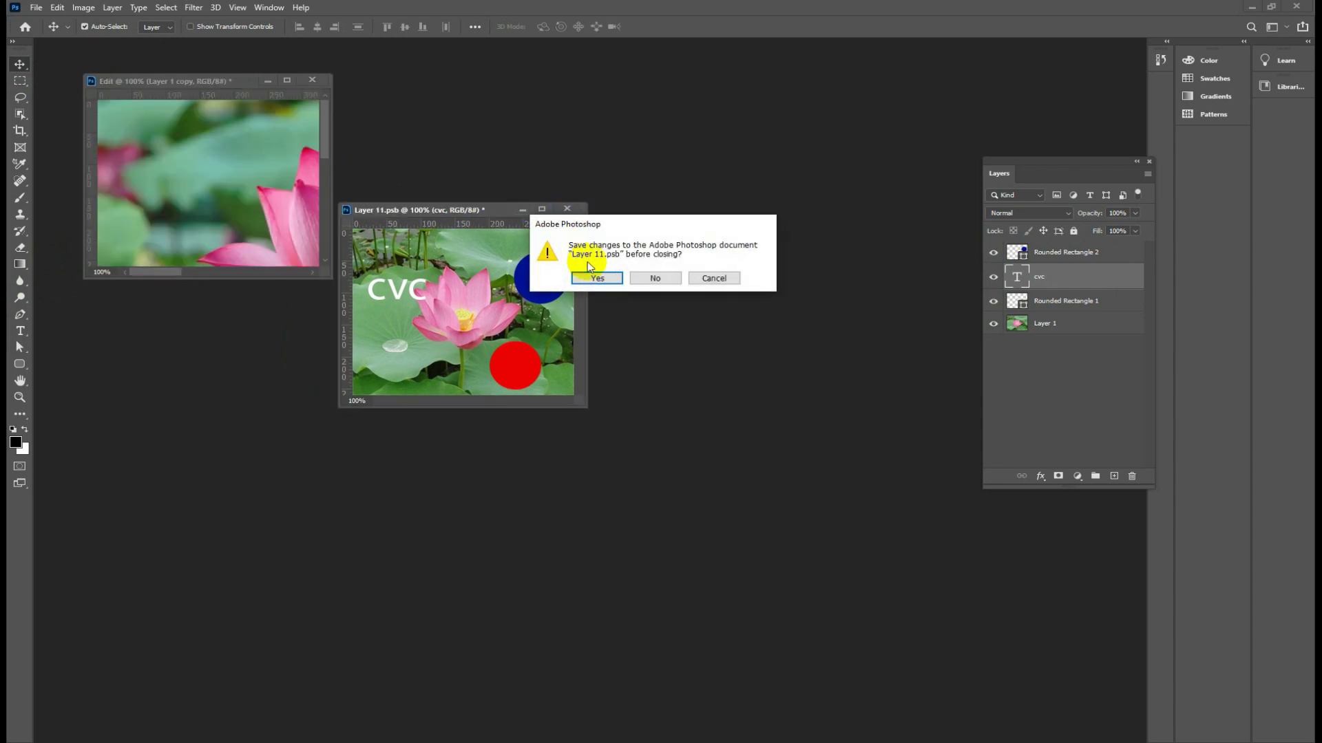
left_click(597, 279)
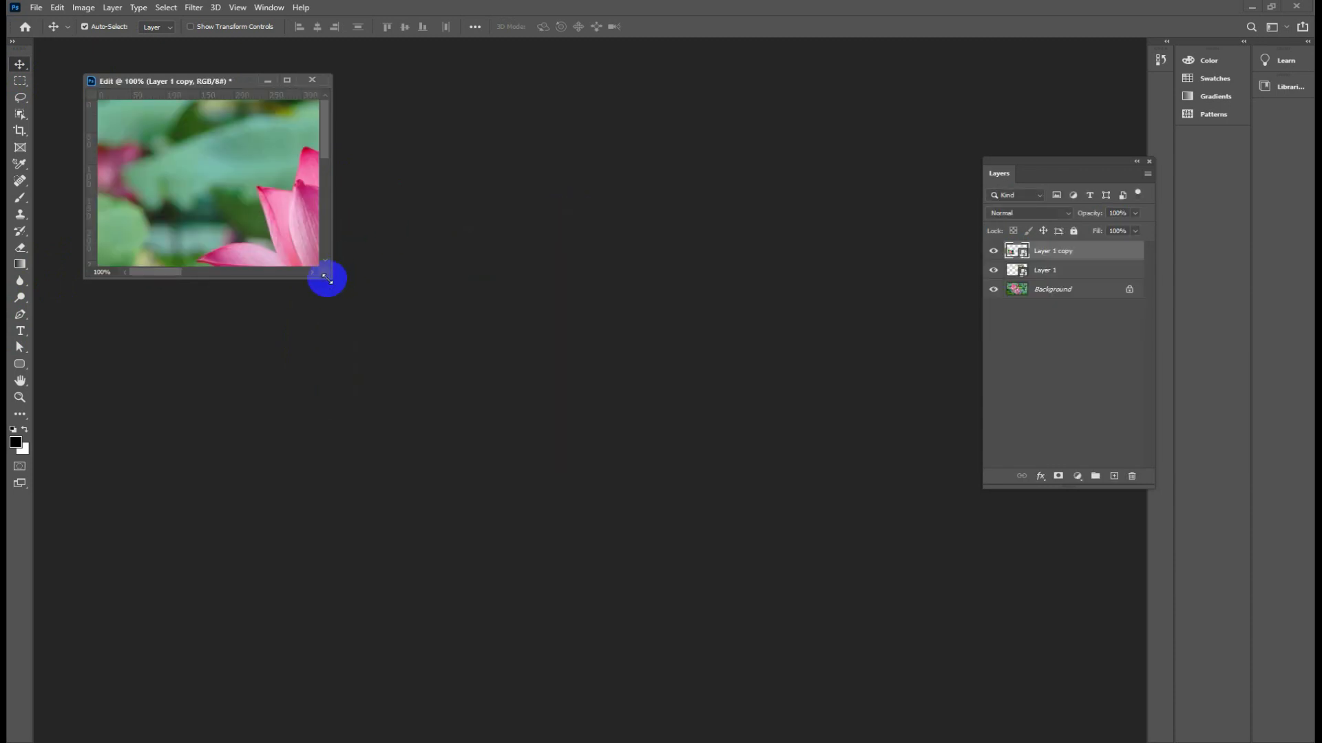
Nudge the CVC inset slightly up and right, then select Layer 1 with the whole composite in view.
left_click_drag(331, 279, 830, 551)
left_click_drag(237, 362, 279, 341)
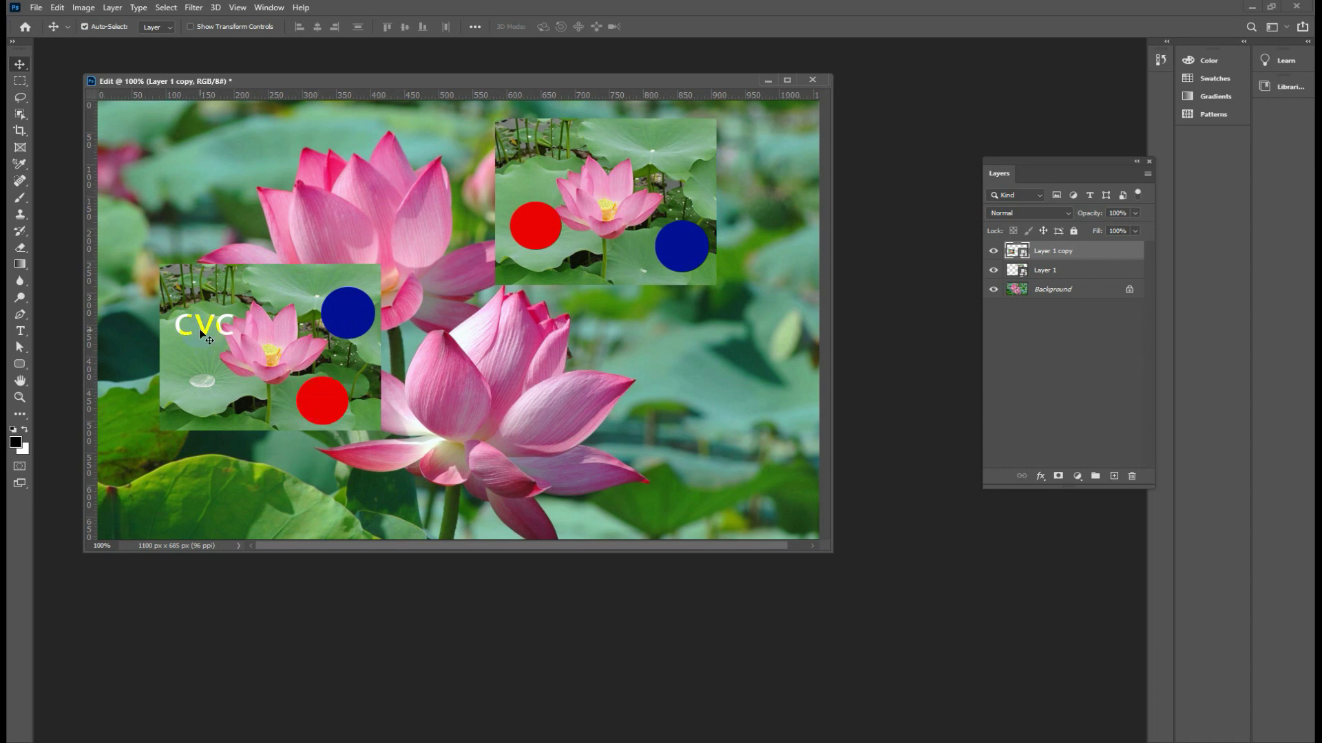
left_click(589, 207)
left_click_drag(832, 551, 926, 594)
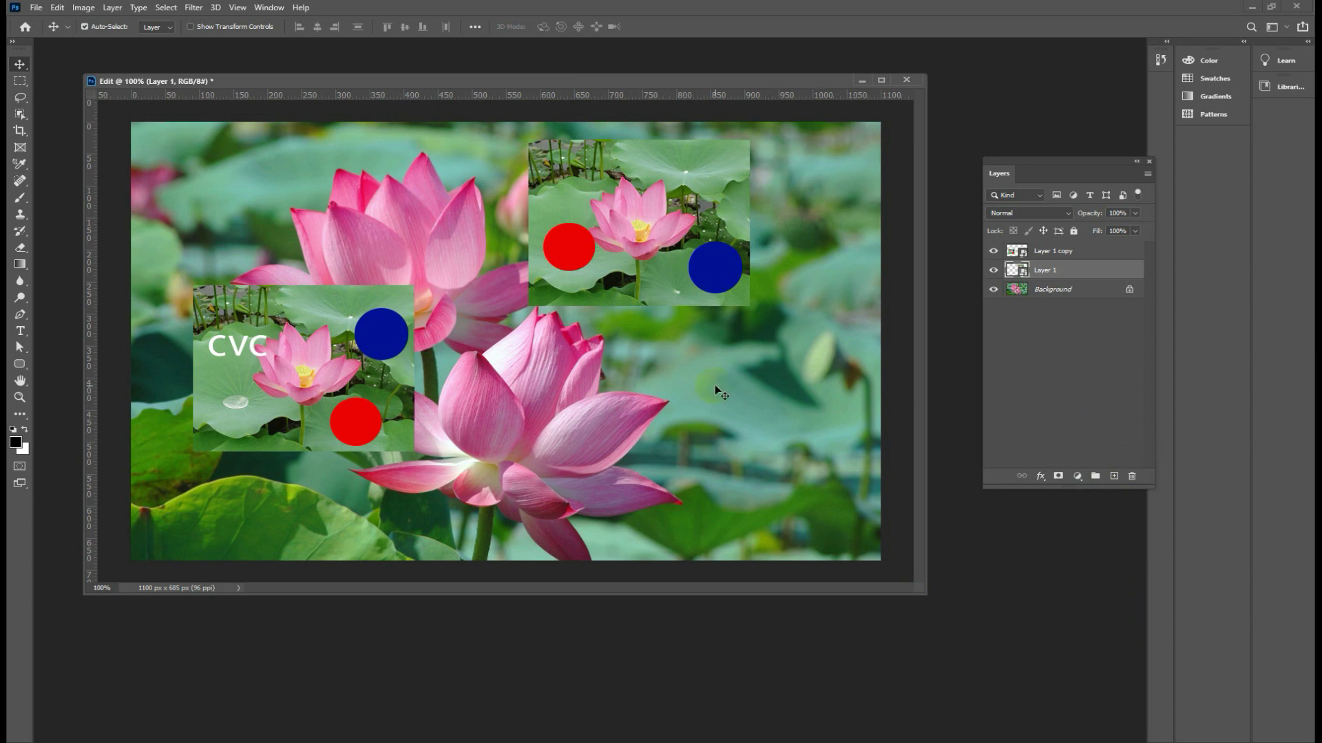
Show Layer 1's smart-object commands from the Layer menu, reopening it after dismissing it once.
left_click(112, 7)
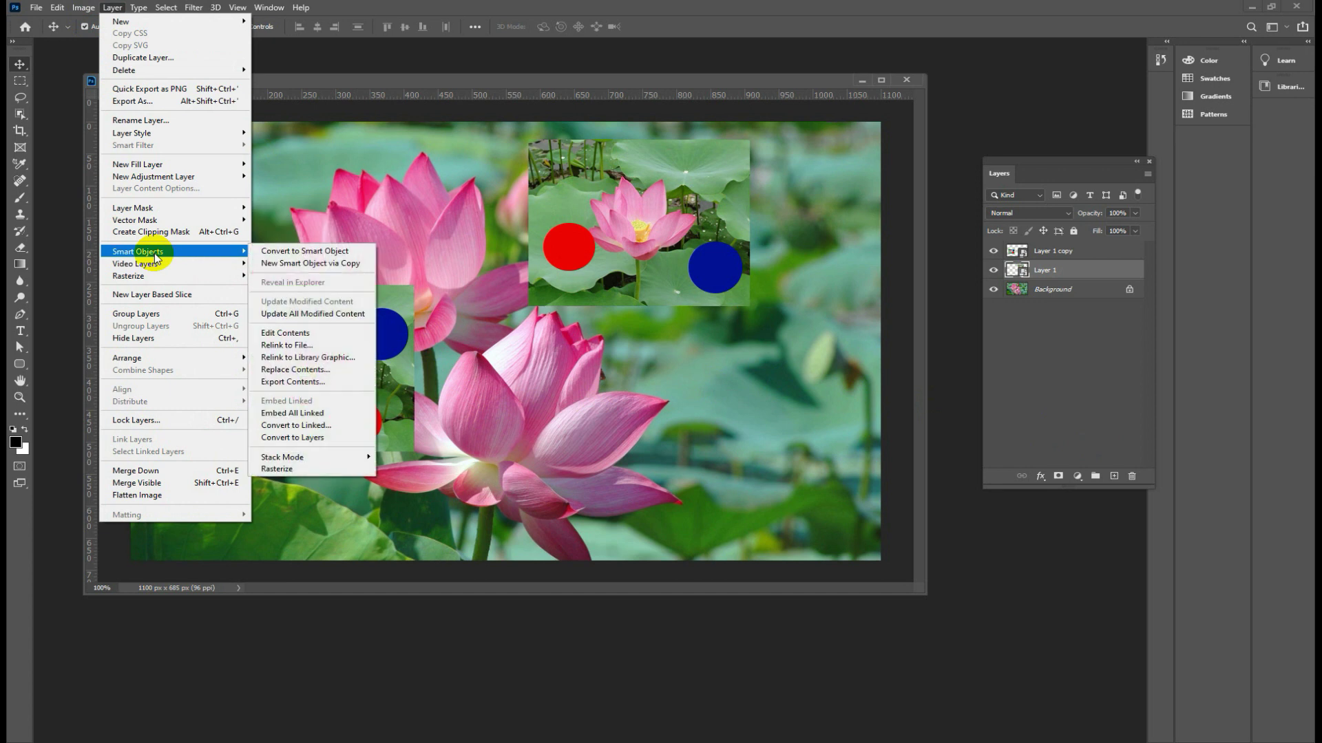
mouse_move(138, 251)
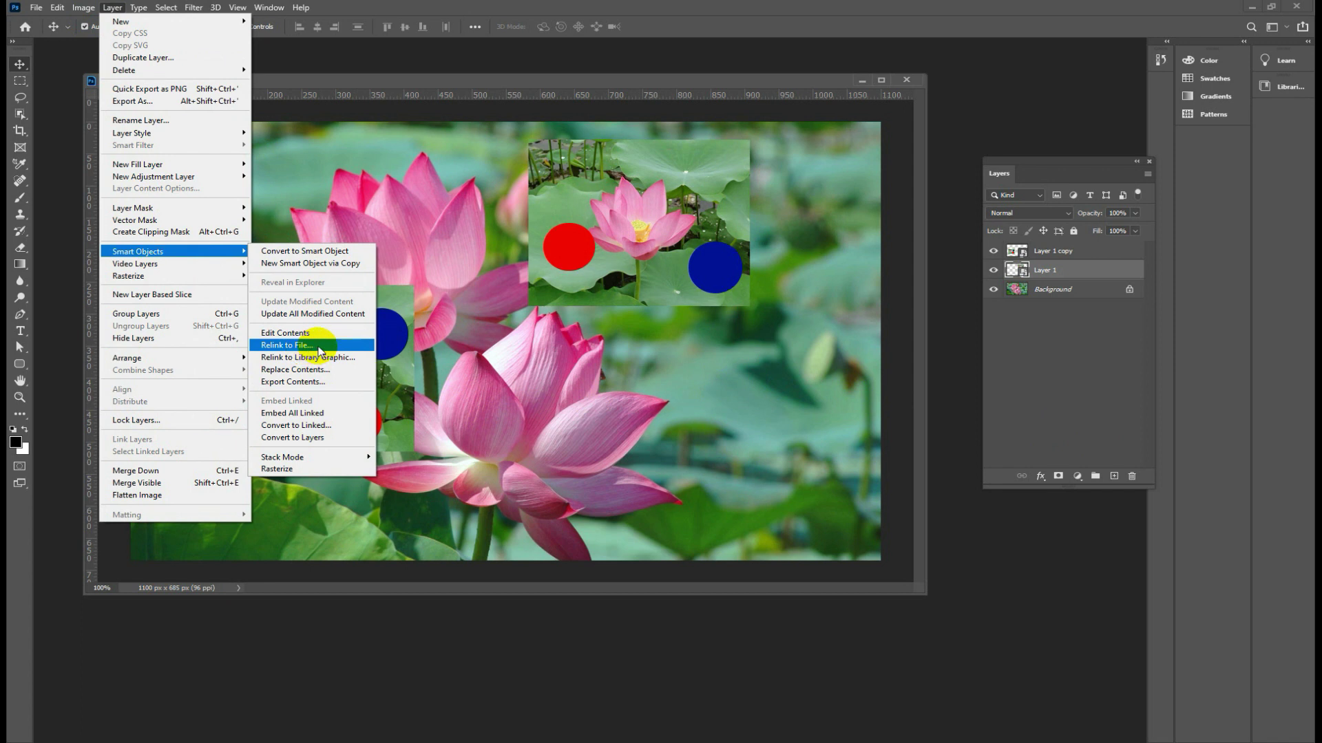
left_click(357, 97)
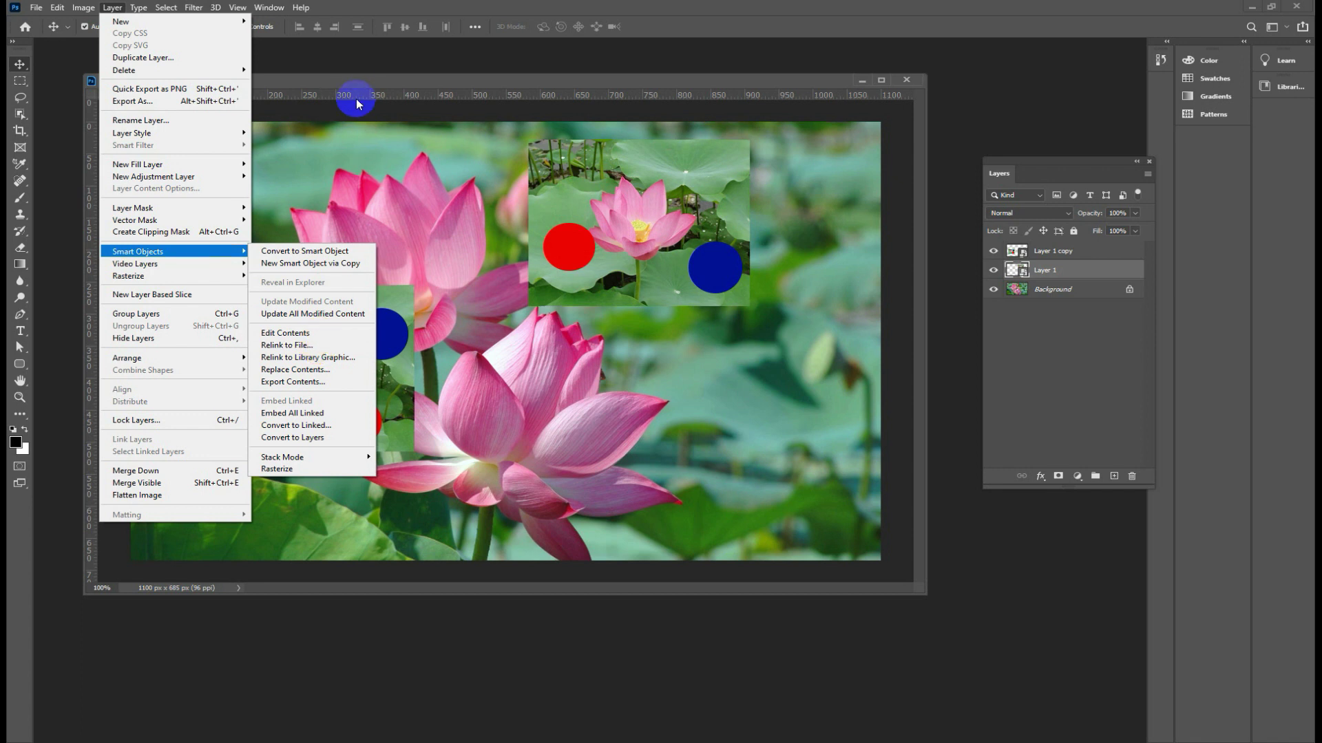
left_click_drag(372, 80, 392, 131)
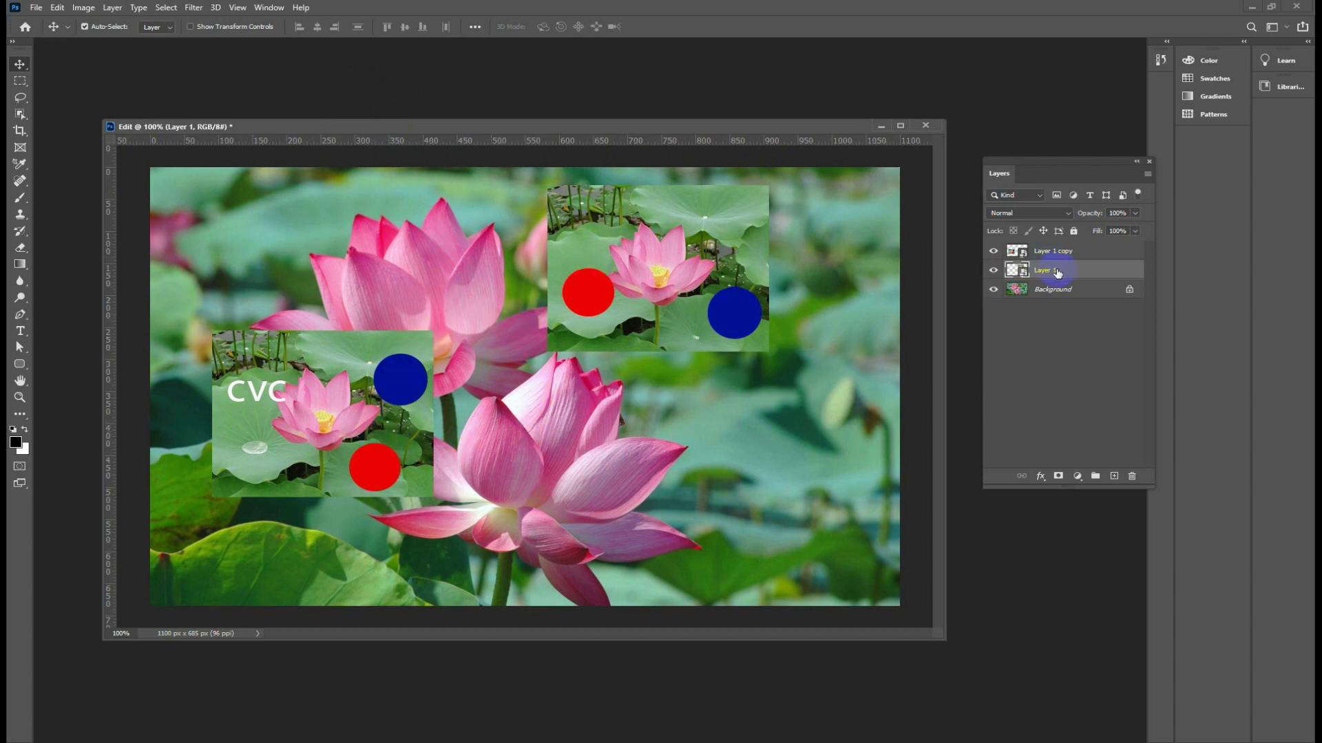
left_click(112, 8)
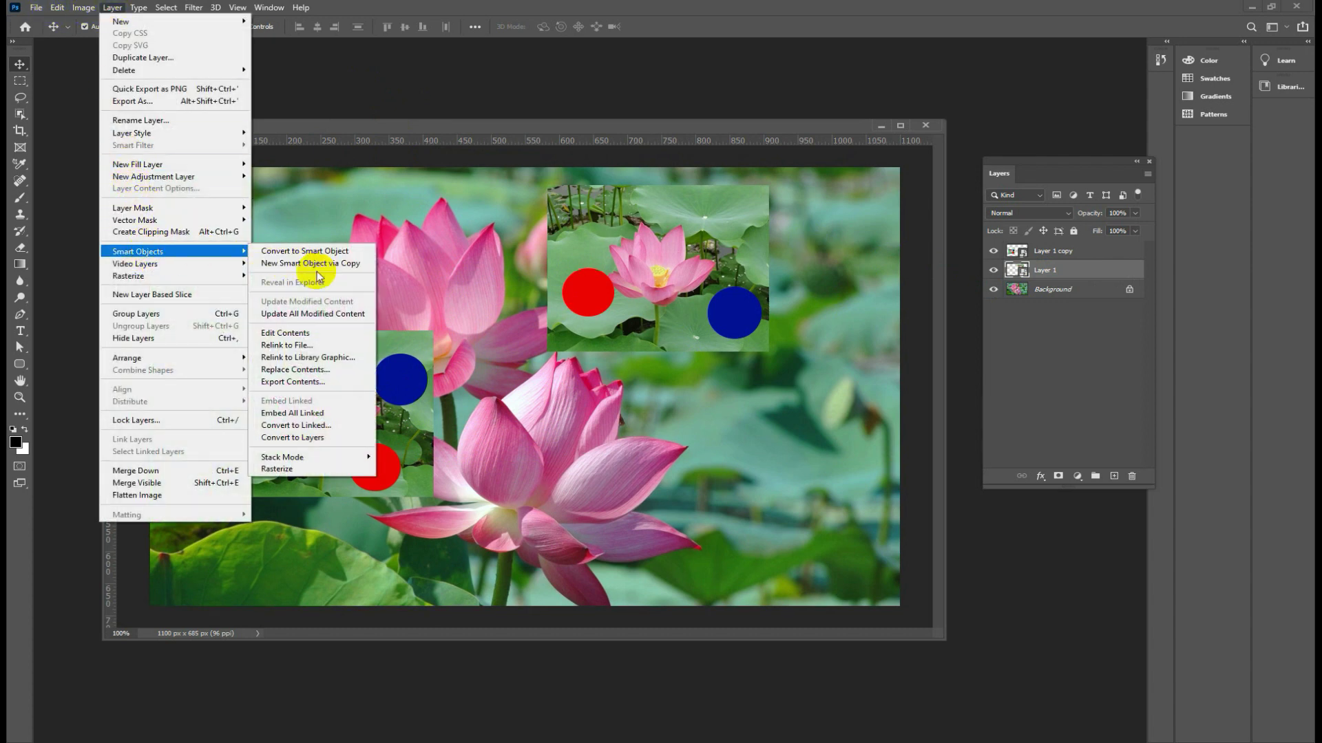
Replace Layer 1's smart-object contents with the banana-leaf image shutterstock_145609285.jpg.
left_click(313, 345)
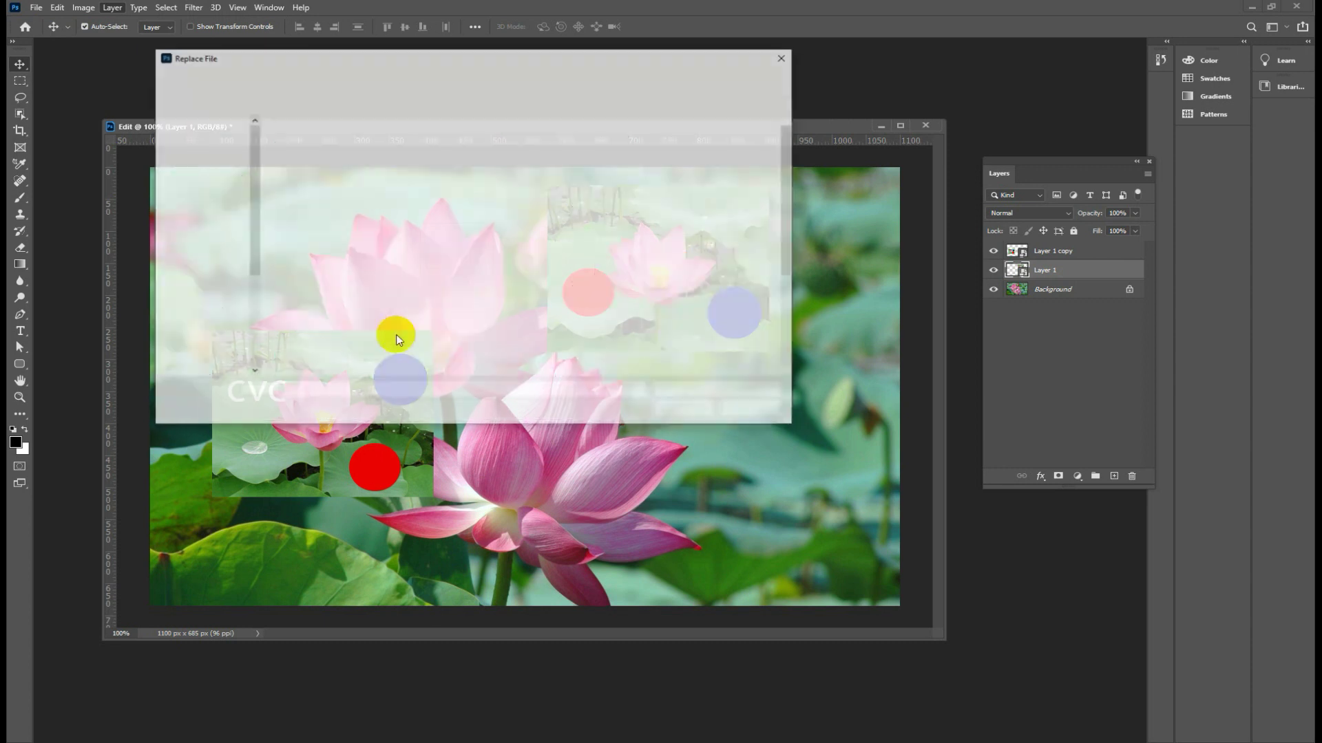
left_click(672, 262)
left_click(600, 154)
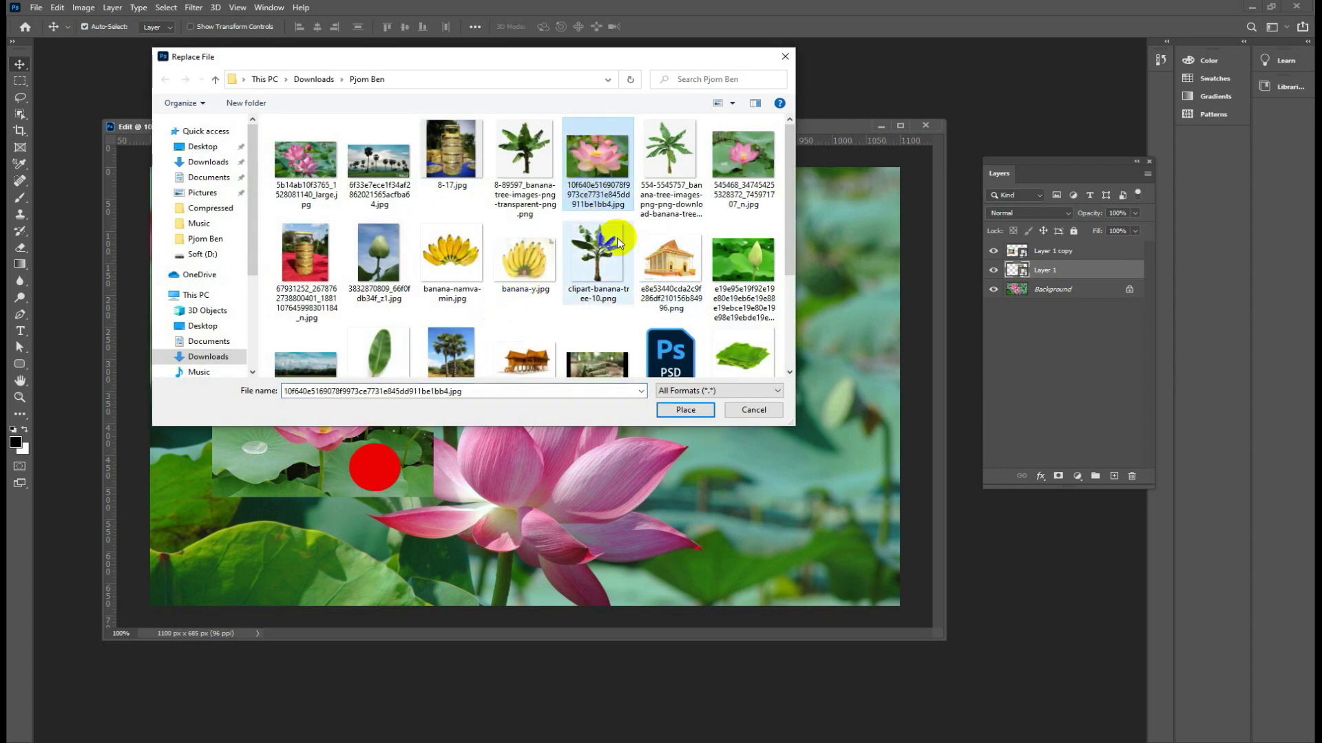
left_click(738, 358)
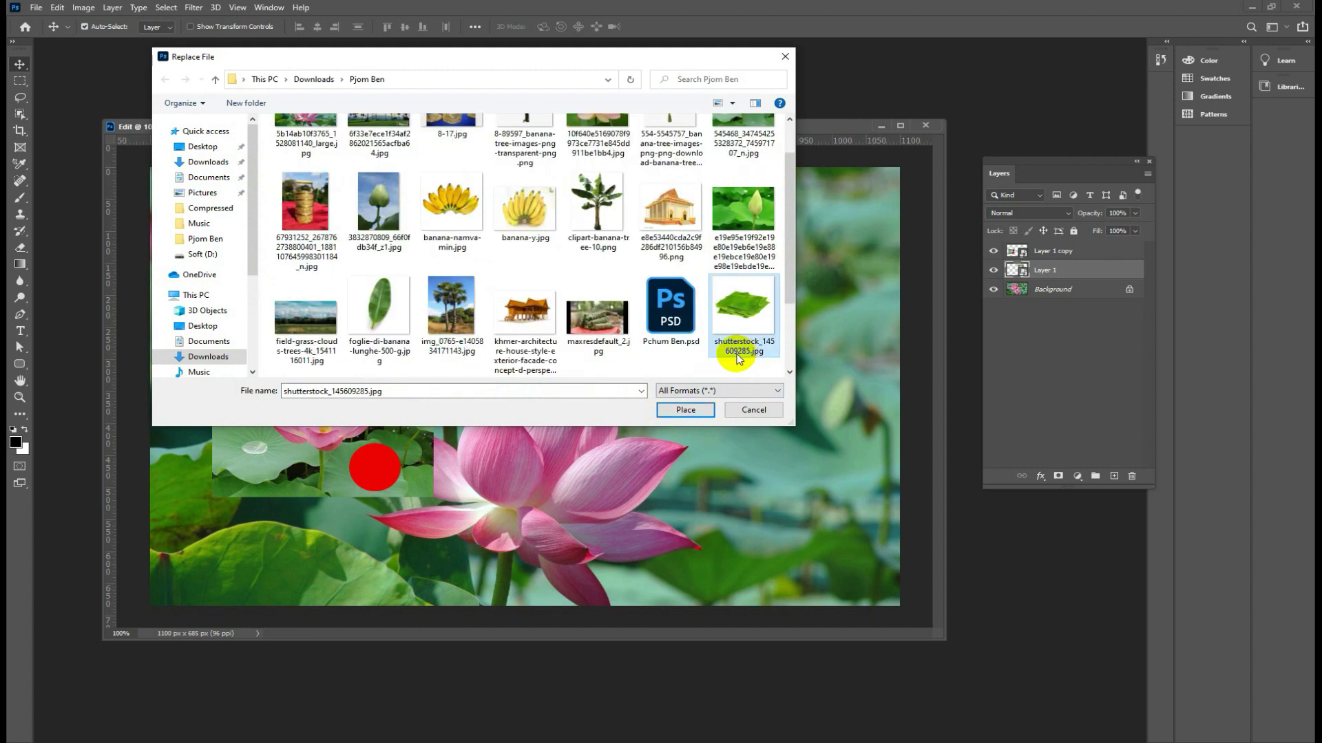
left_click(681, 410)
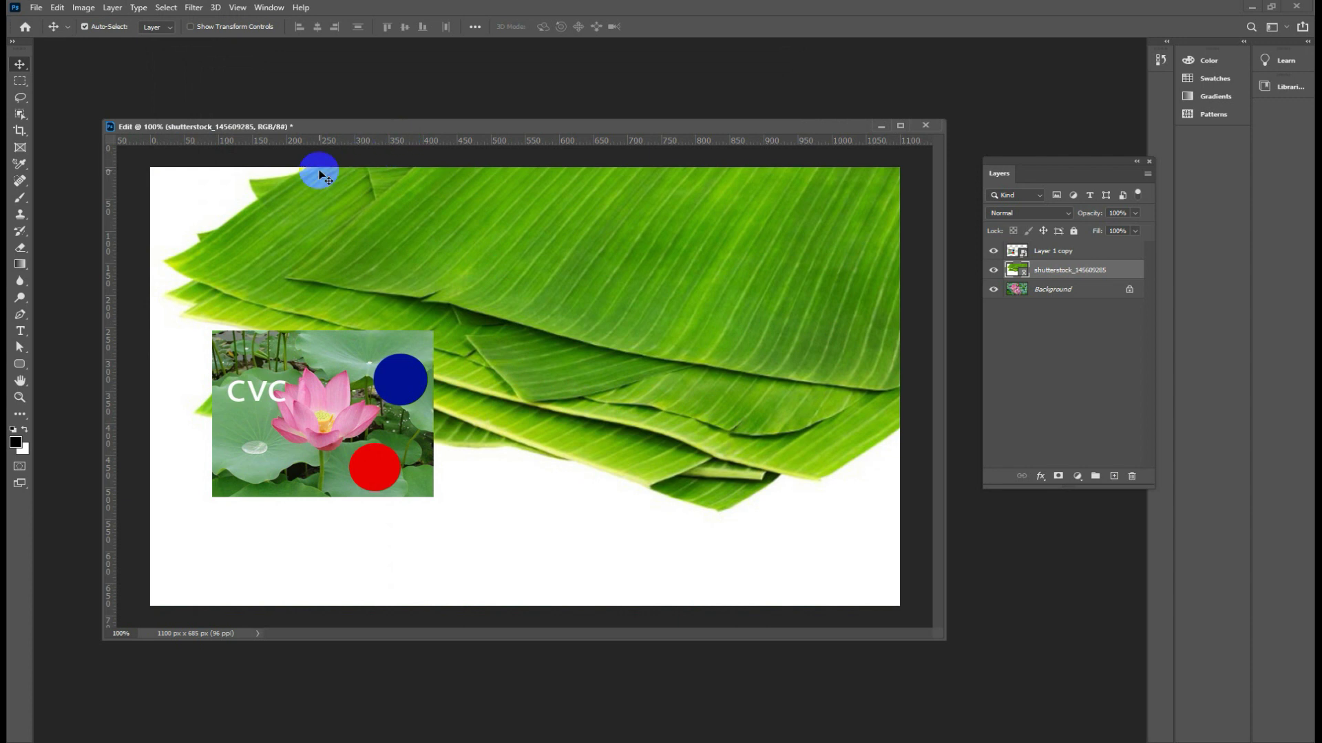
Move the banana-leaf image left and down across the canvas.
mouse_move(313, 140)
left_mouse_down()
mouse_move(406, 310)
mouse_move(378, 124)
left_mouse_up()
mouse_move(464, 134)
left_mouse_down()
mouse_move(452, 71)
mouse_move(435, 98)
left_mouse_up()
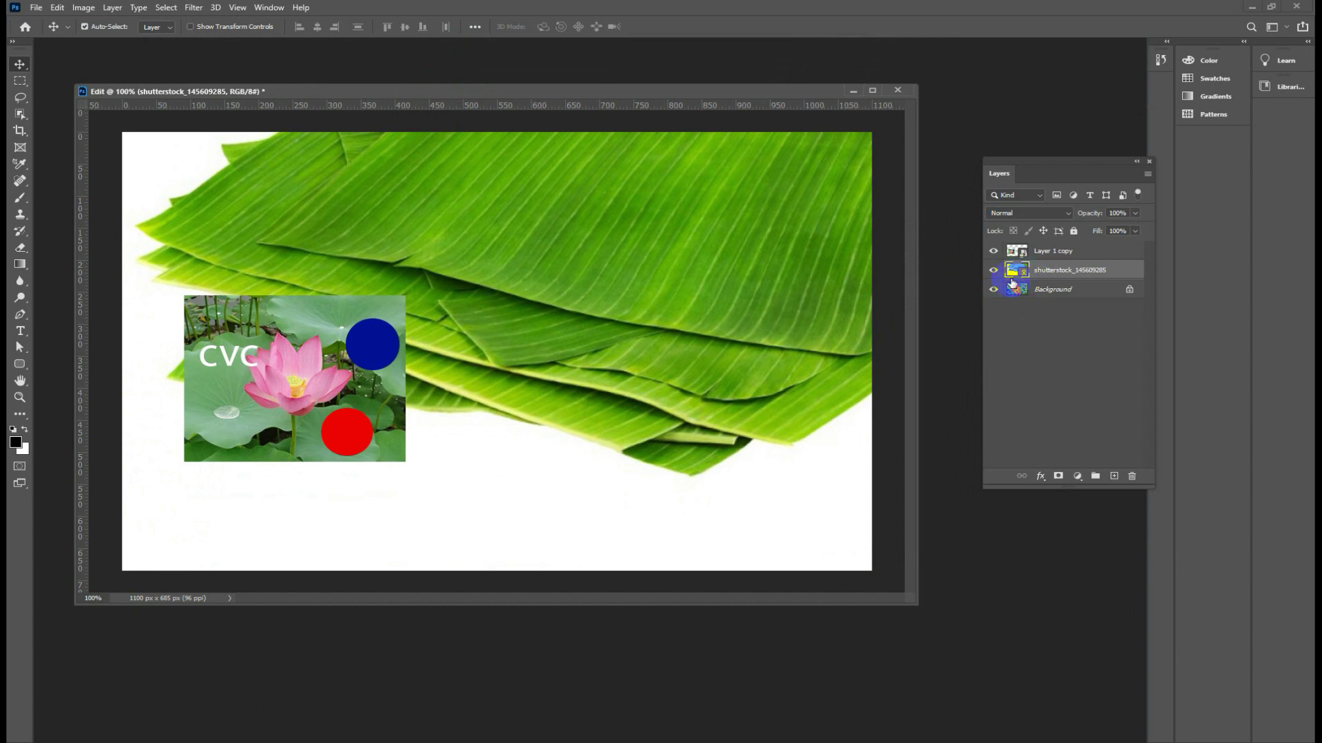
mouse_move(746, 295)
left_mouse_down()
mouse_move(493, 359)
mouse_move(519, 395)
left_mouse_up()
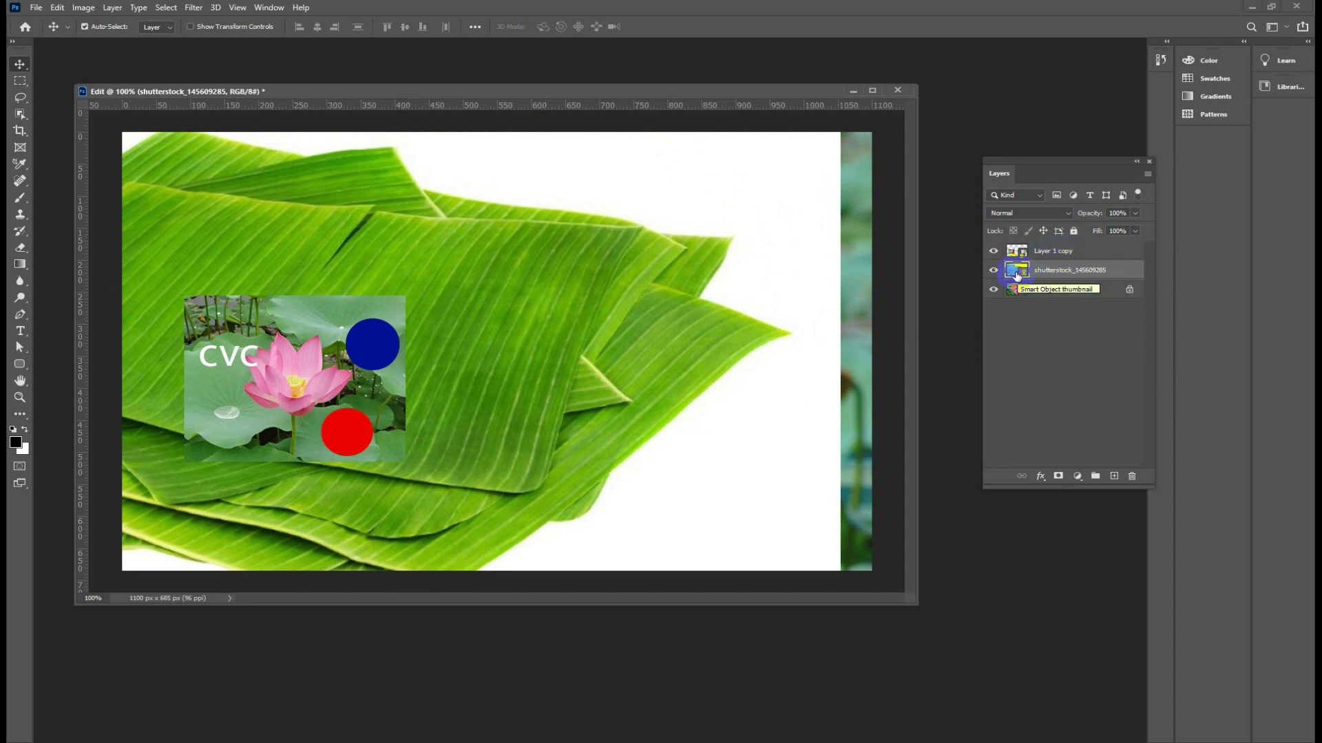
left_click_drag(579, 334, 547, 389)
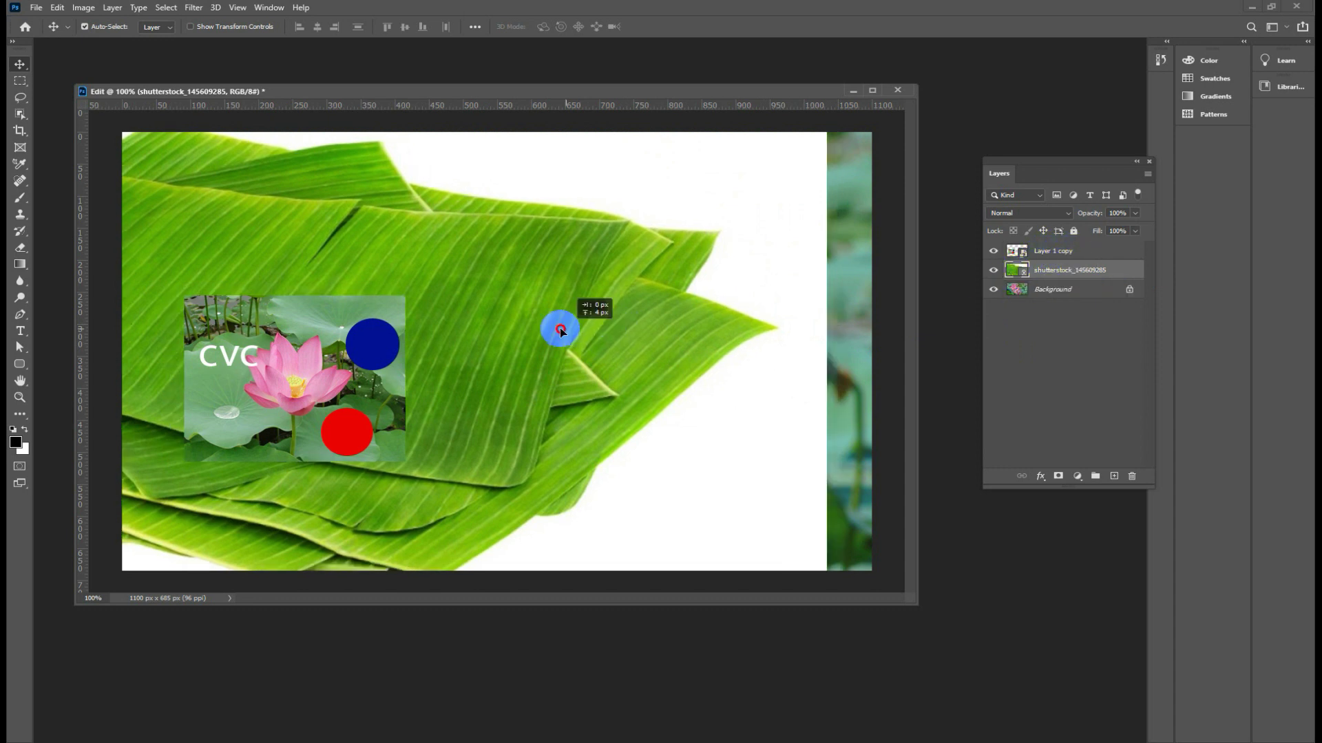
Free-transform the banana-leaf layer to about 26% and place it at X 739.5, Y 342.5.
key("ctrl+t")
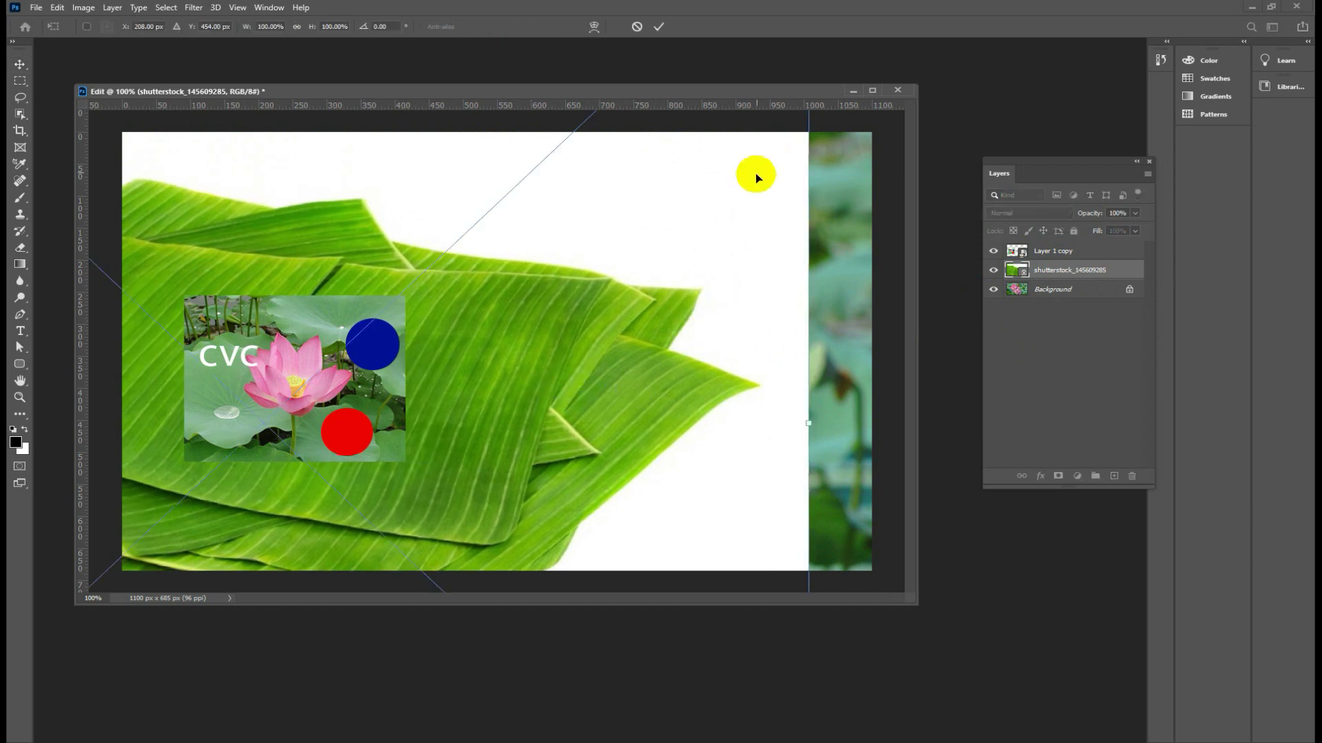
mouse_move(688, 277)
left_mouse_down()
mouse_move(696, 218)
mouse_move(296, 532)
mouse_move(715, 193)
left_mouse_up()
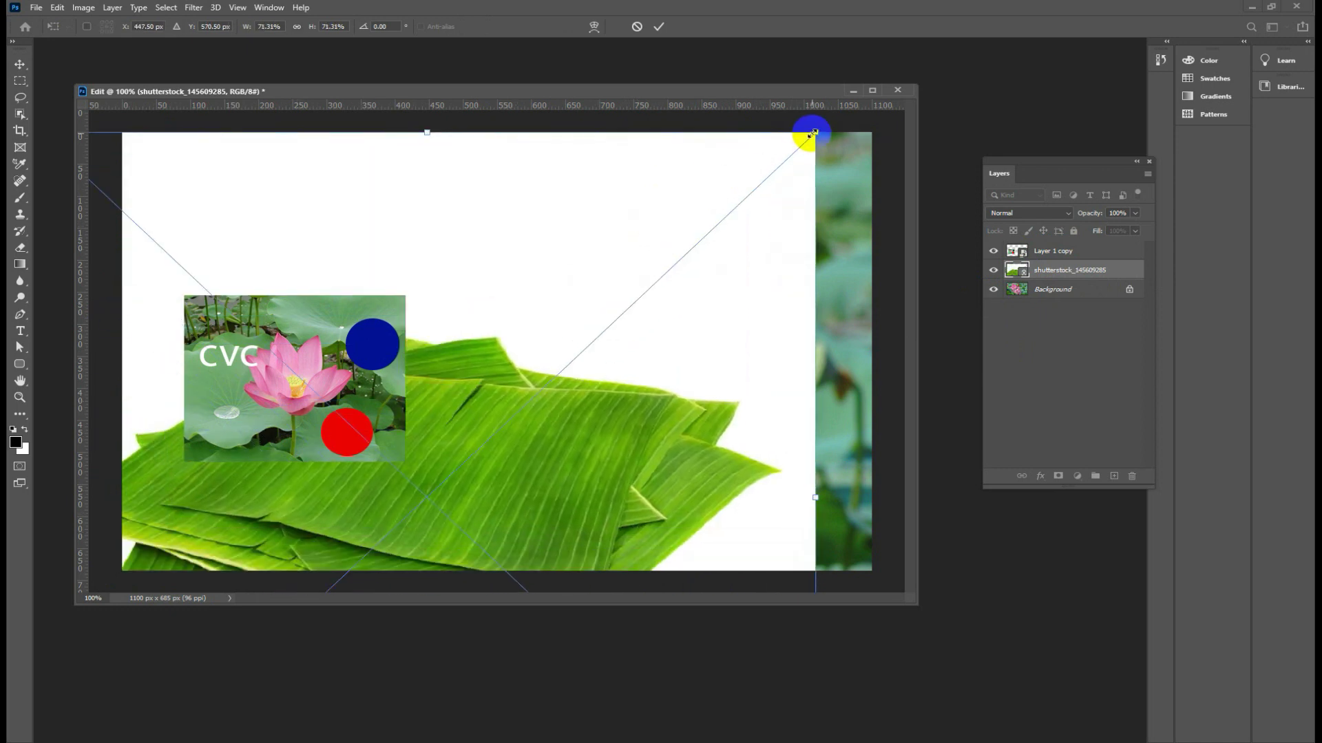
mouse_move(818, 131)
left_mouse_down()
mouse_move(597, 348)
mouse_move(434, 481)
mouse_move(762, 227)
mouse_move(724, 241)
left_mouse_up()
left_click_drag(822, 143, 625, 328)
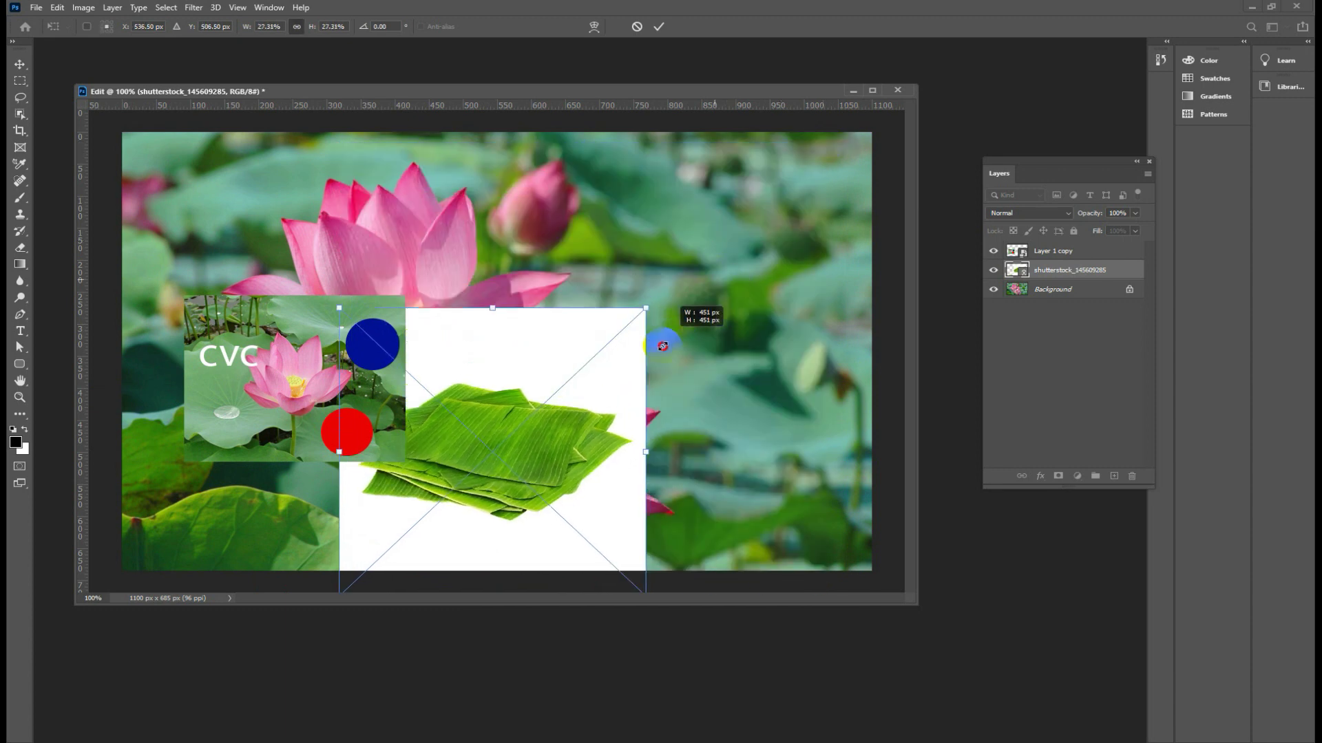
left_click_drag(557, 433, 701, 316)
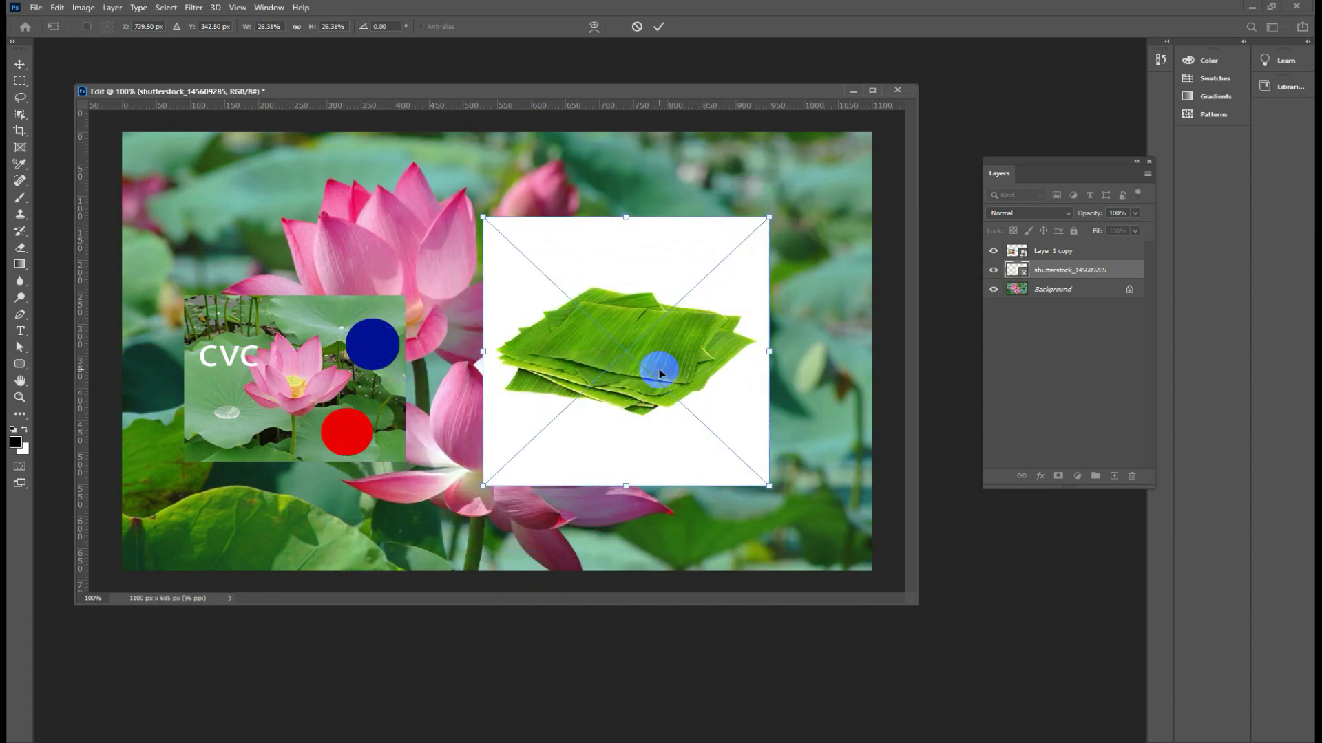
Commit the banana-leaf transform, then open and close the leaf smart object's contents.
double_click(1020, 271)
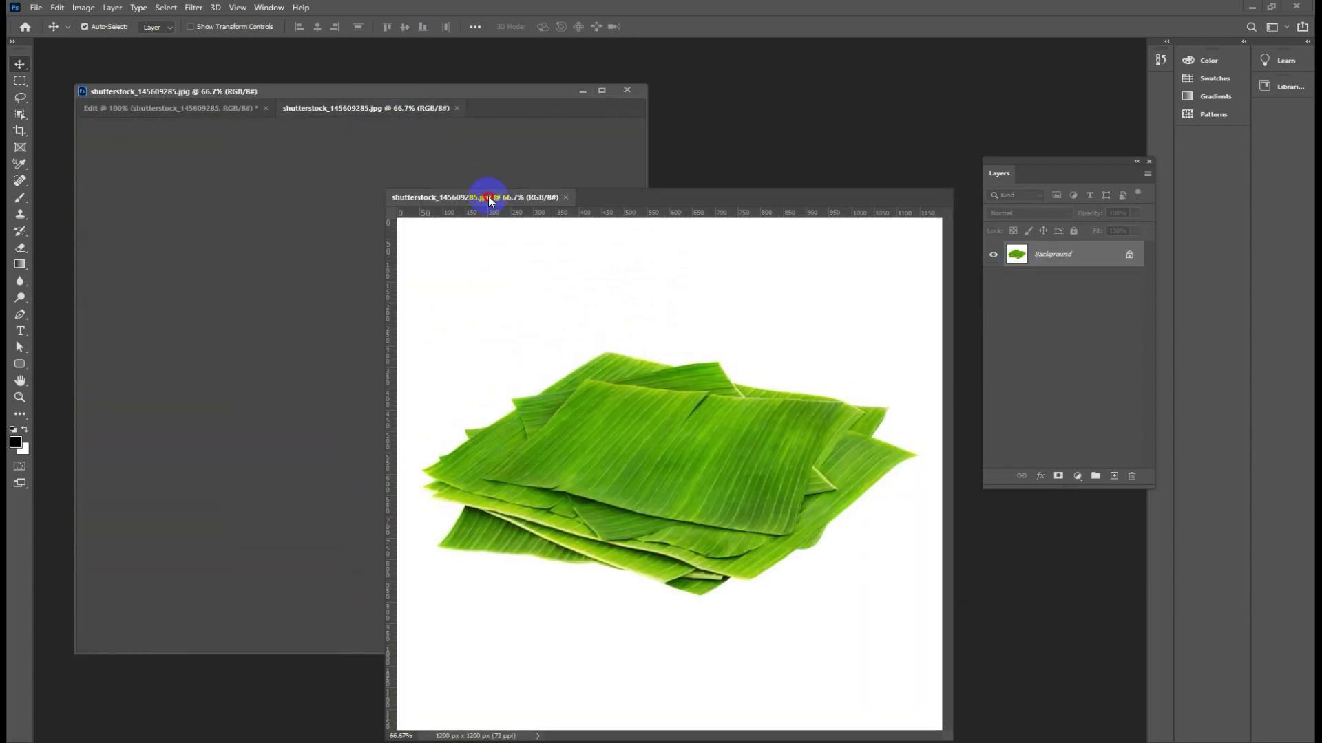
left_click_drag(380, 107, 492, 185)
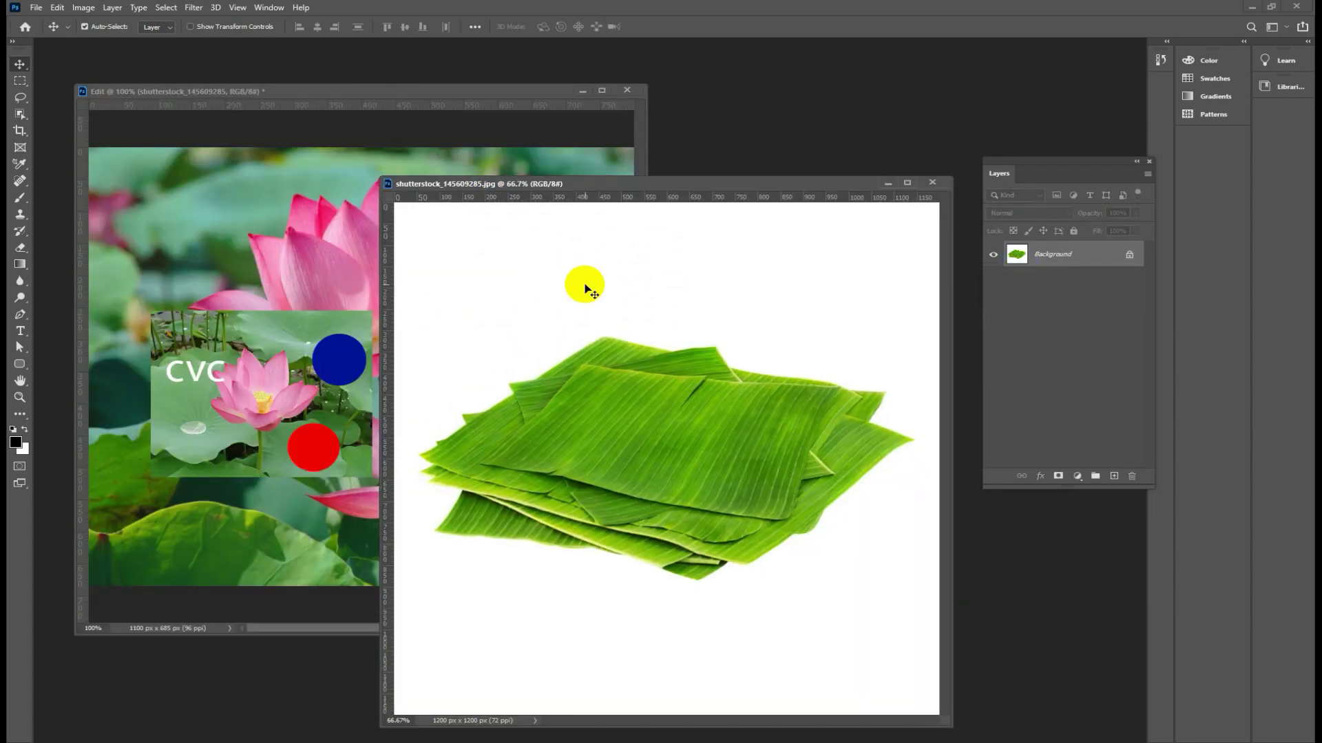
left_click_drag(613, 187, 545, 257)
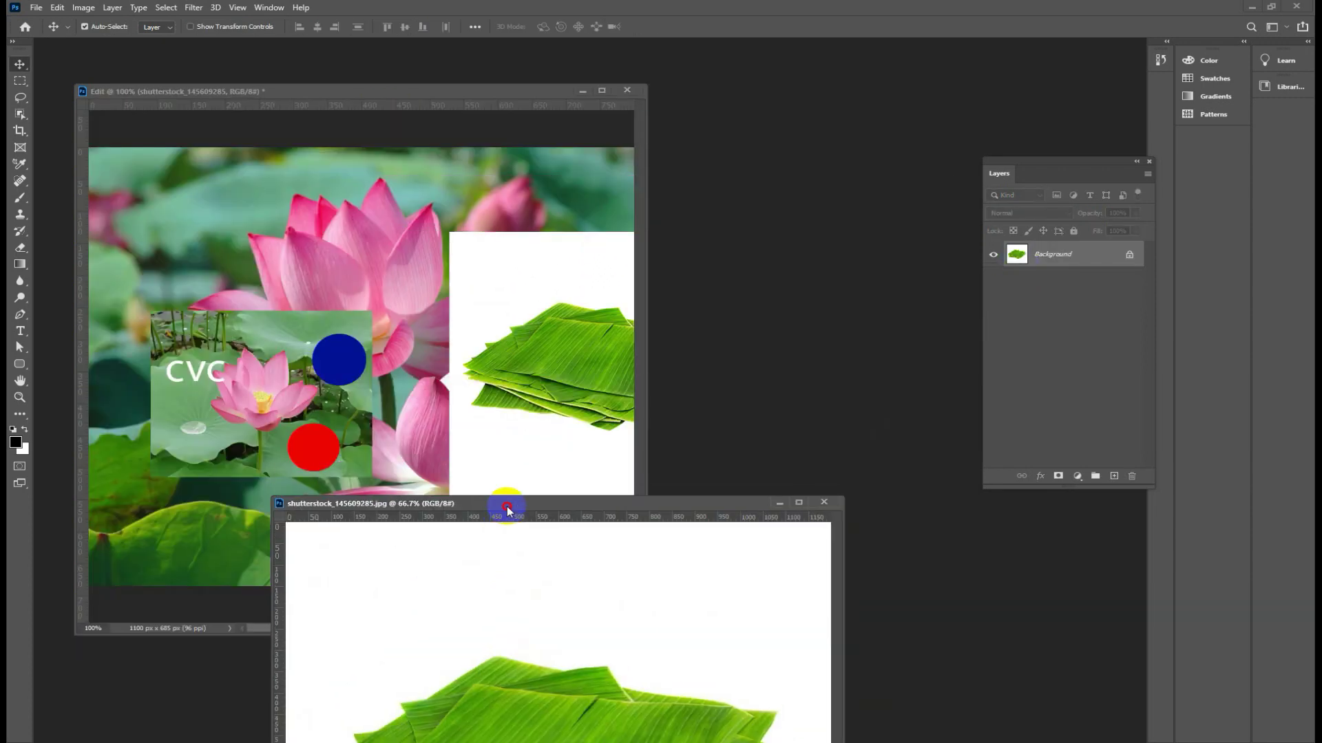
left_click(863, 254)
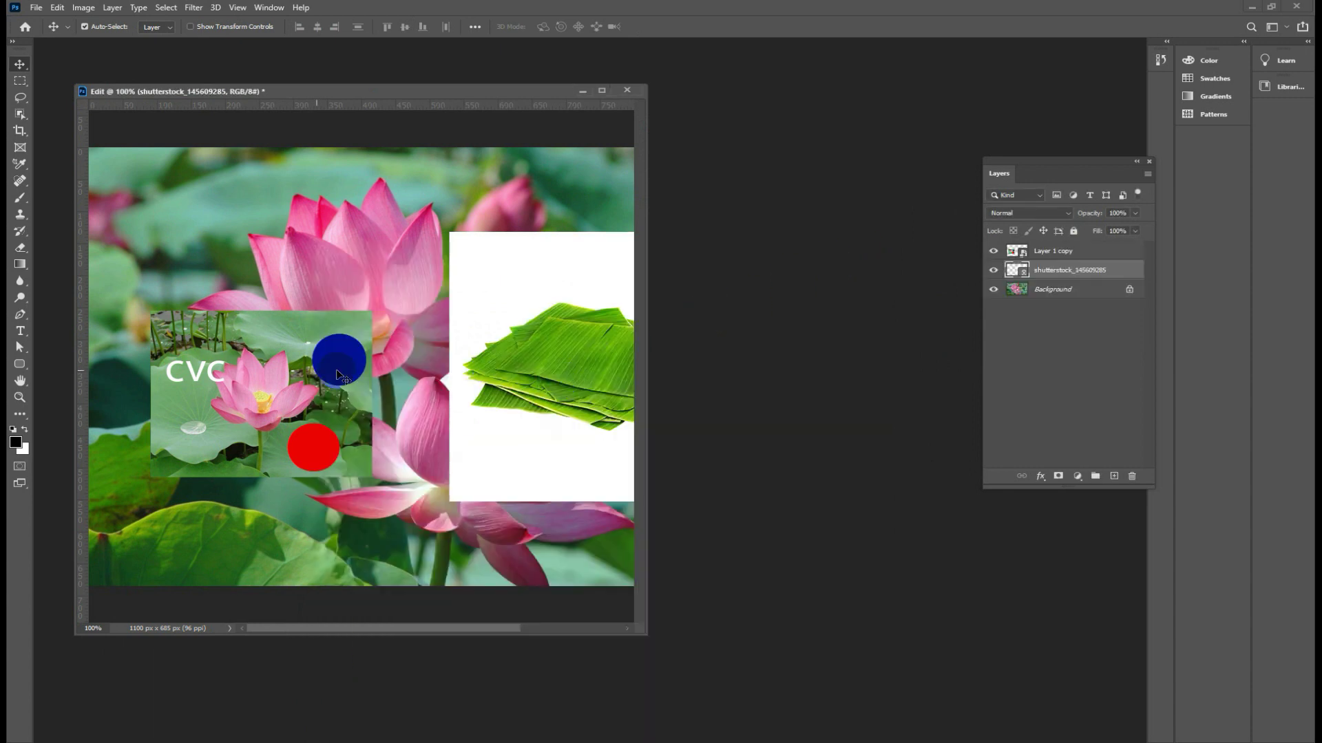
left_click(673, 402)
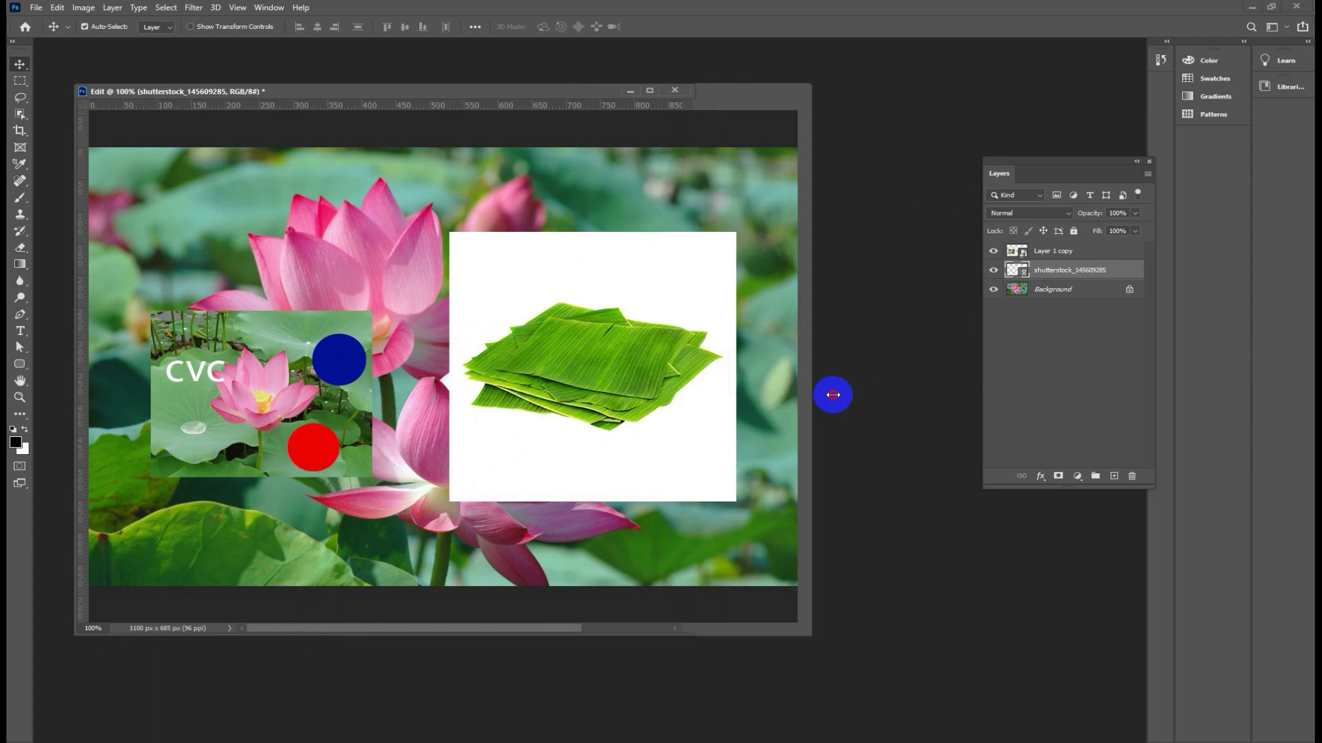
Raise the CVC lotus panel 123 px and the leaf image about 74 px, then select the CVC panel.
left_click_drag(647, 395, 918, 395)
left_click_drag(293, 405, 293, 321)
left_click_drag(647, 366, 649, 324)
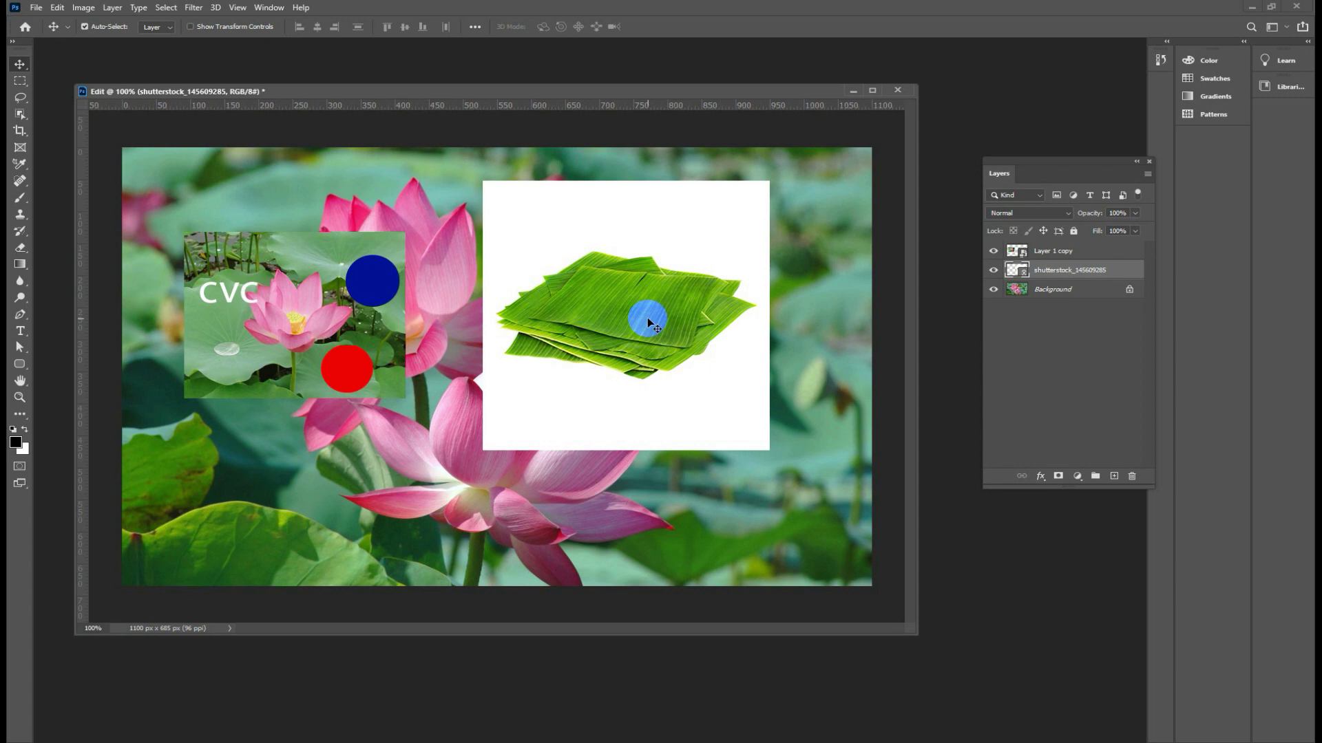
left_click(655, 291)
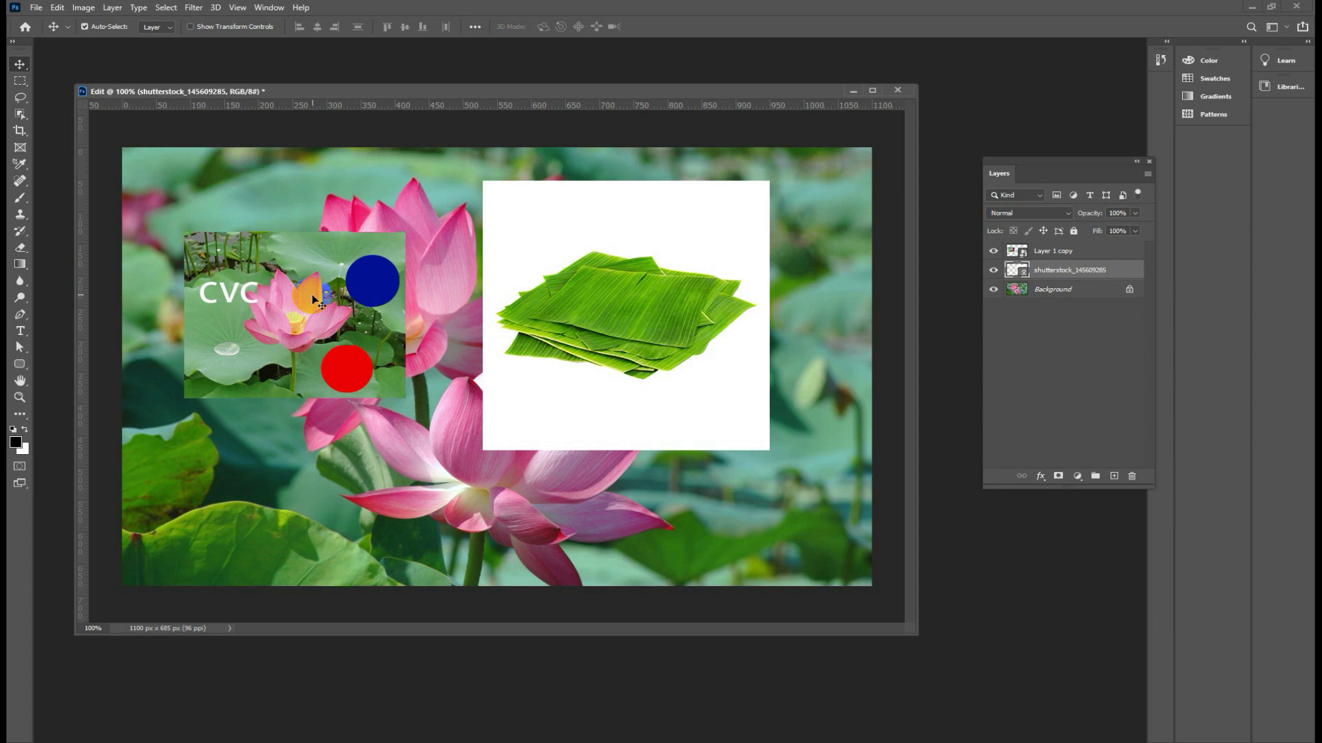
left_click(276, 301)
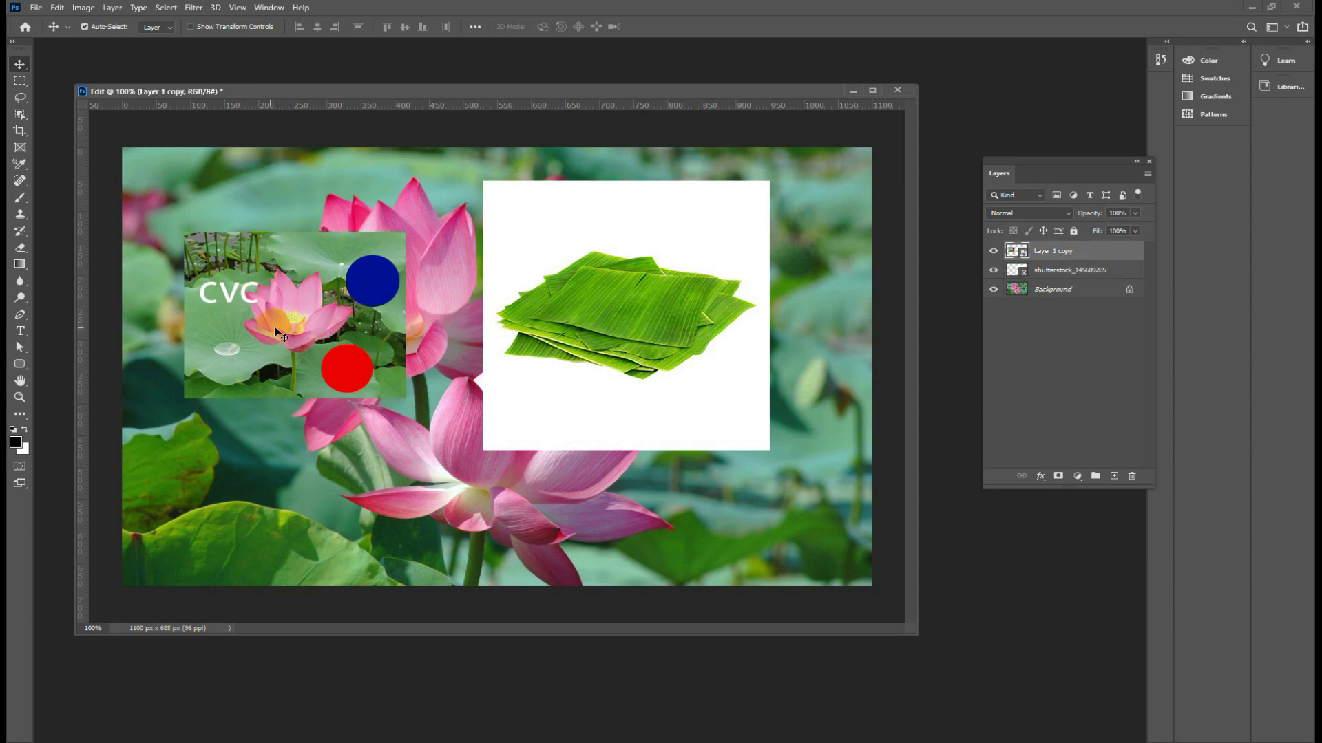
left_click(1053, 275)
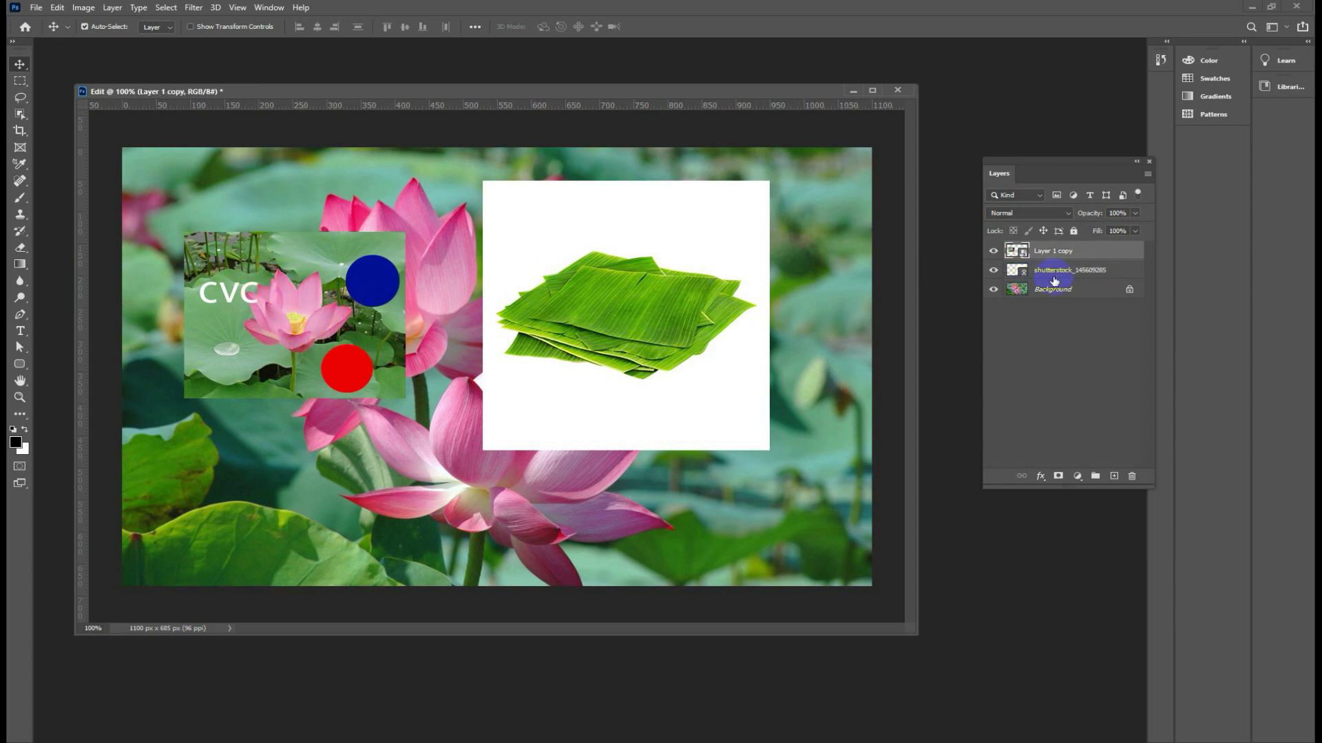
Open the CVC panel's smart object Layer 11.psb alongside the pink lotus photo.
double_click(1018, 251)
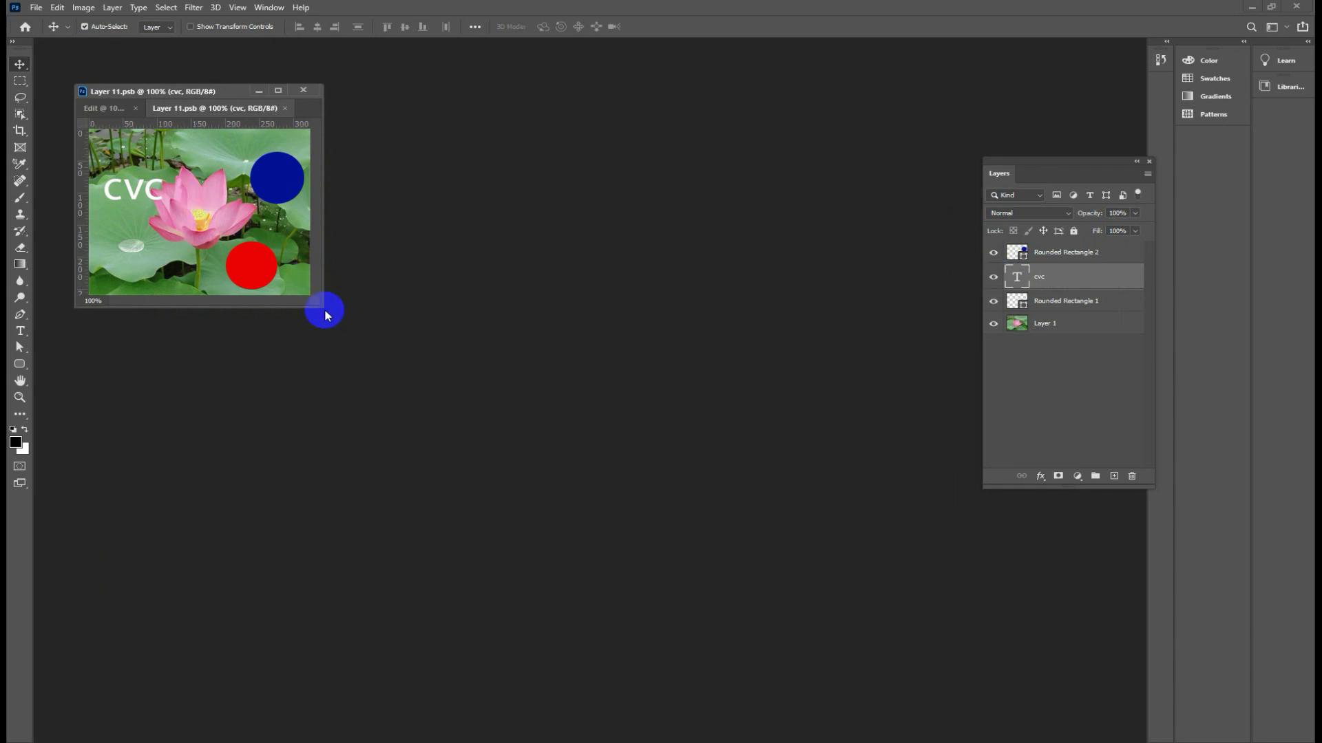
left_click_drag(321, 305, 794, 627)
left_click_drag(292, 108, 252, 174)
left_click(36, 8)
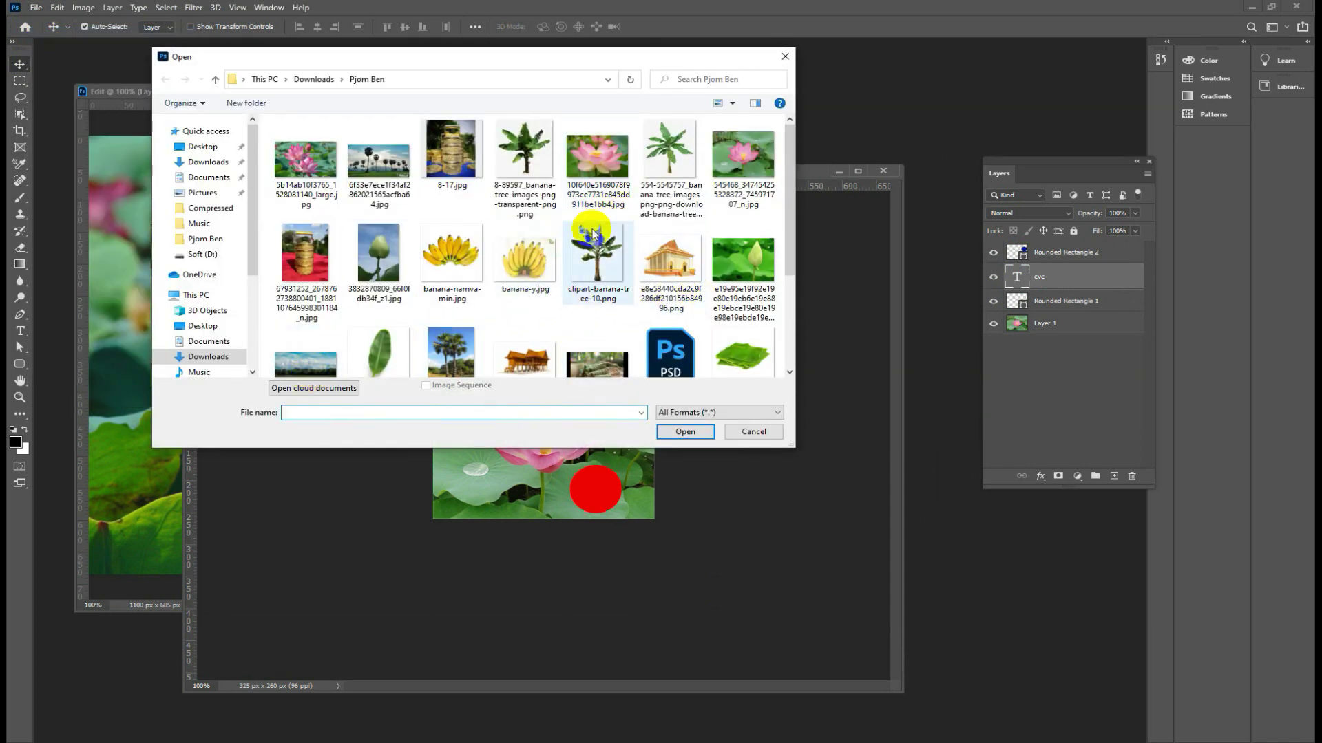
double_click(306, 163)
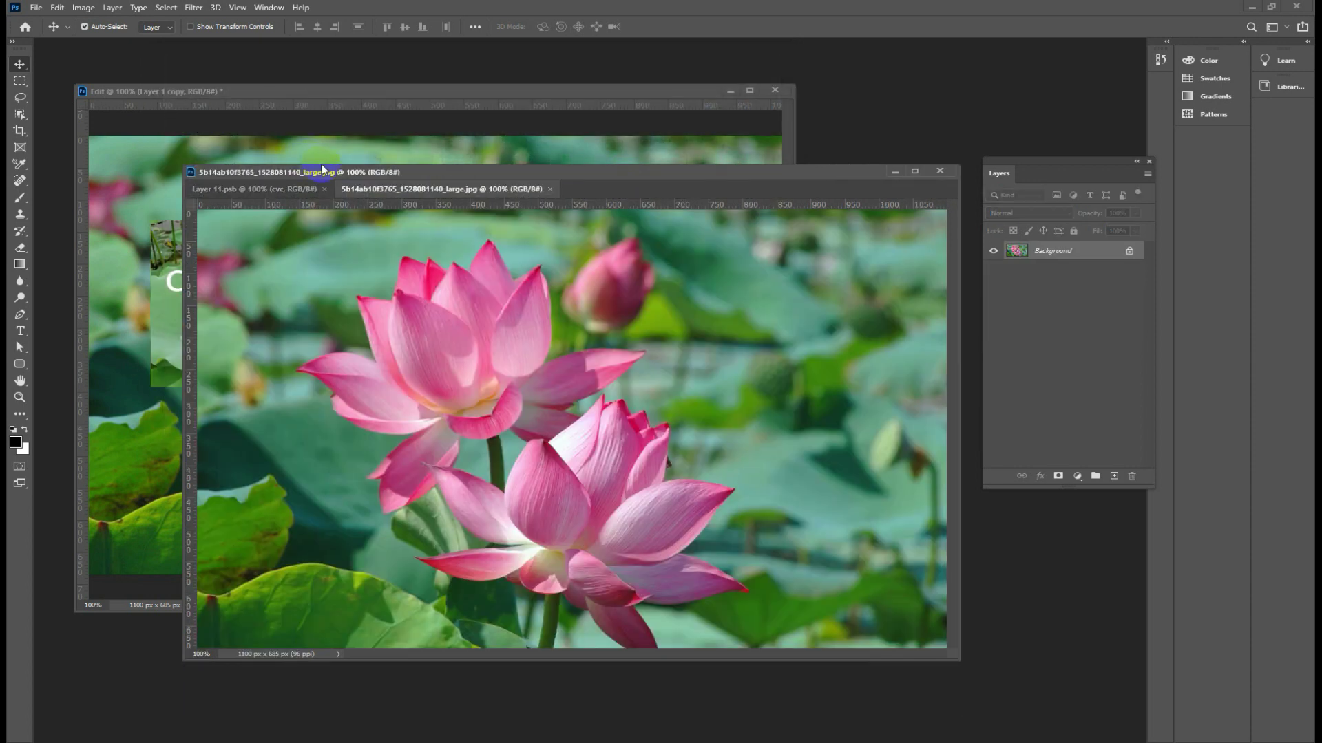
mouse_move(465, 201)
left_mouse_down()
mouse_move(363, 419)
mouse_move(403, 407)
left_mouse_up()
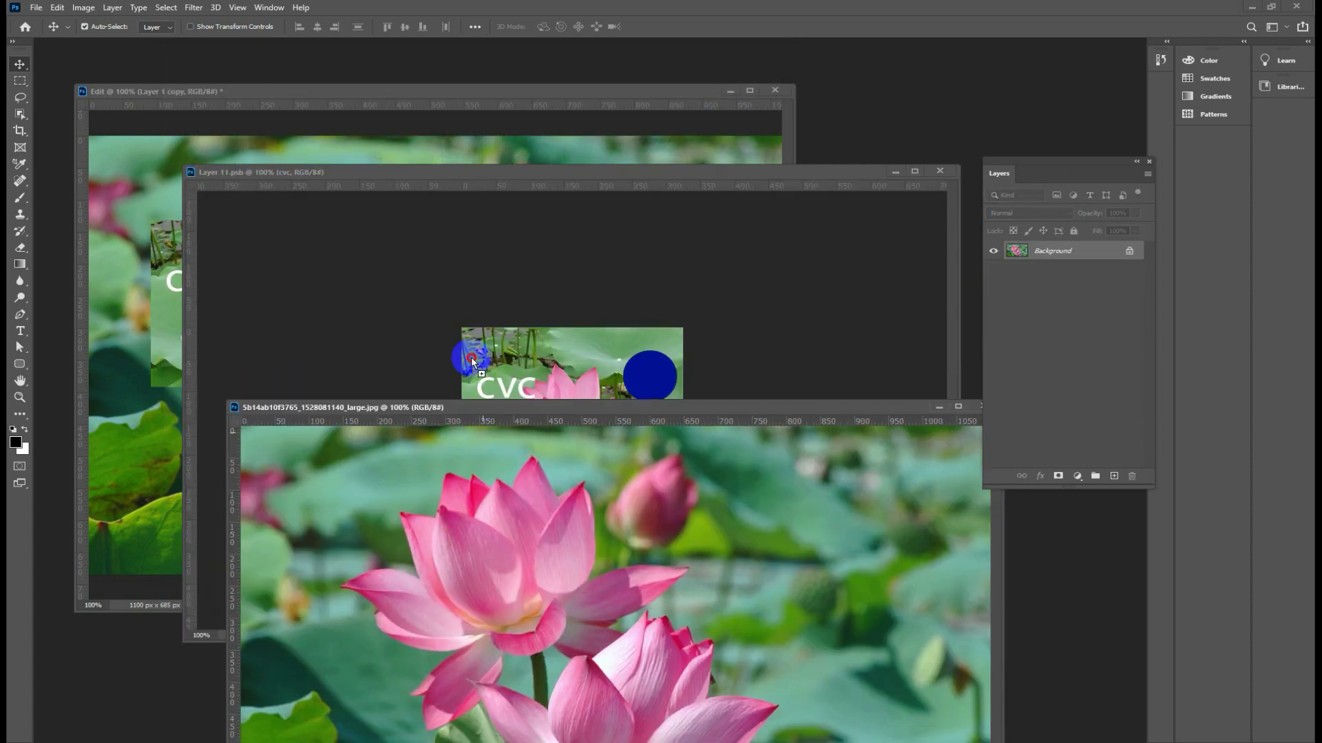
Copy the pink lotus photo beneath the CVC text and circles, and save the smart object back.
left_click_drag(471, 357, 482, 348)
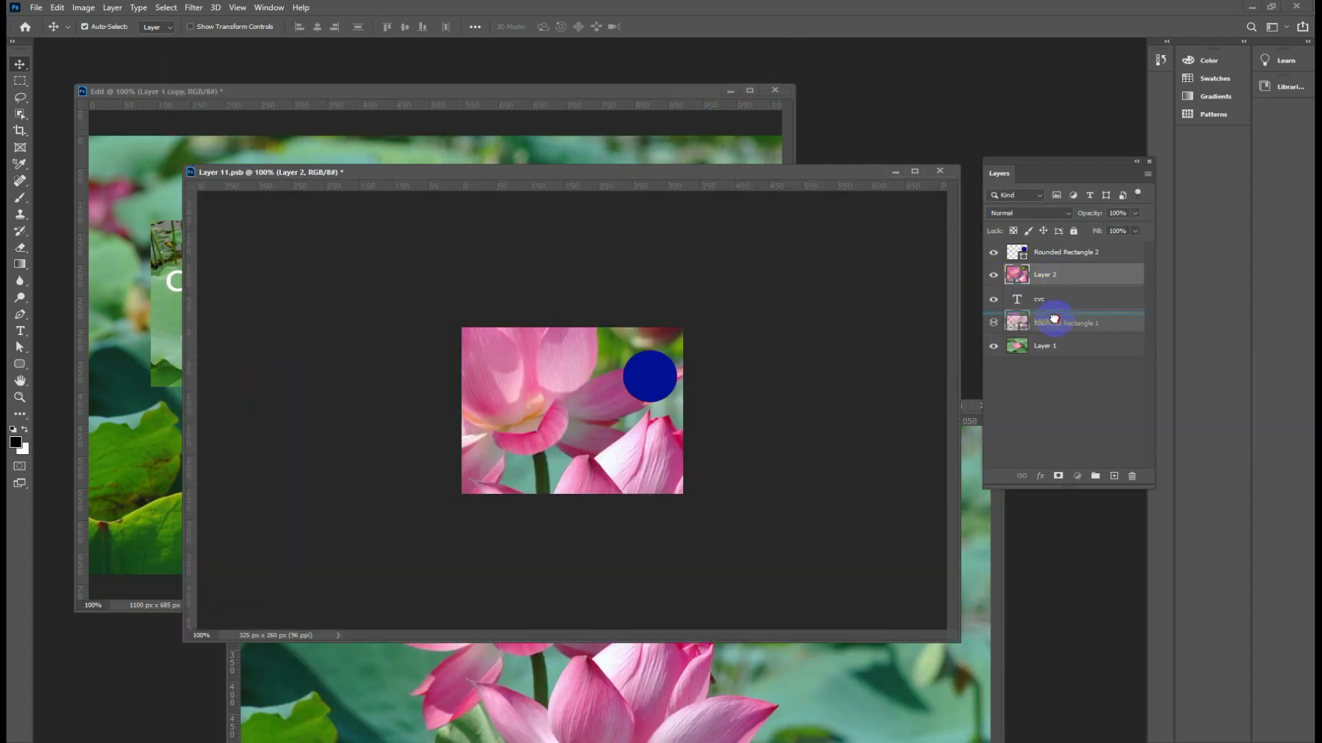
left_click_drag(1004, 282, 1033, 337)
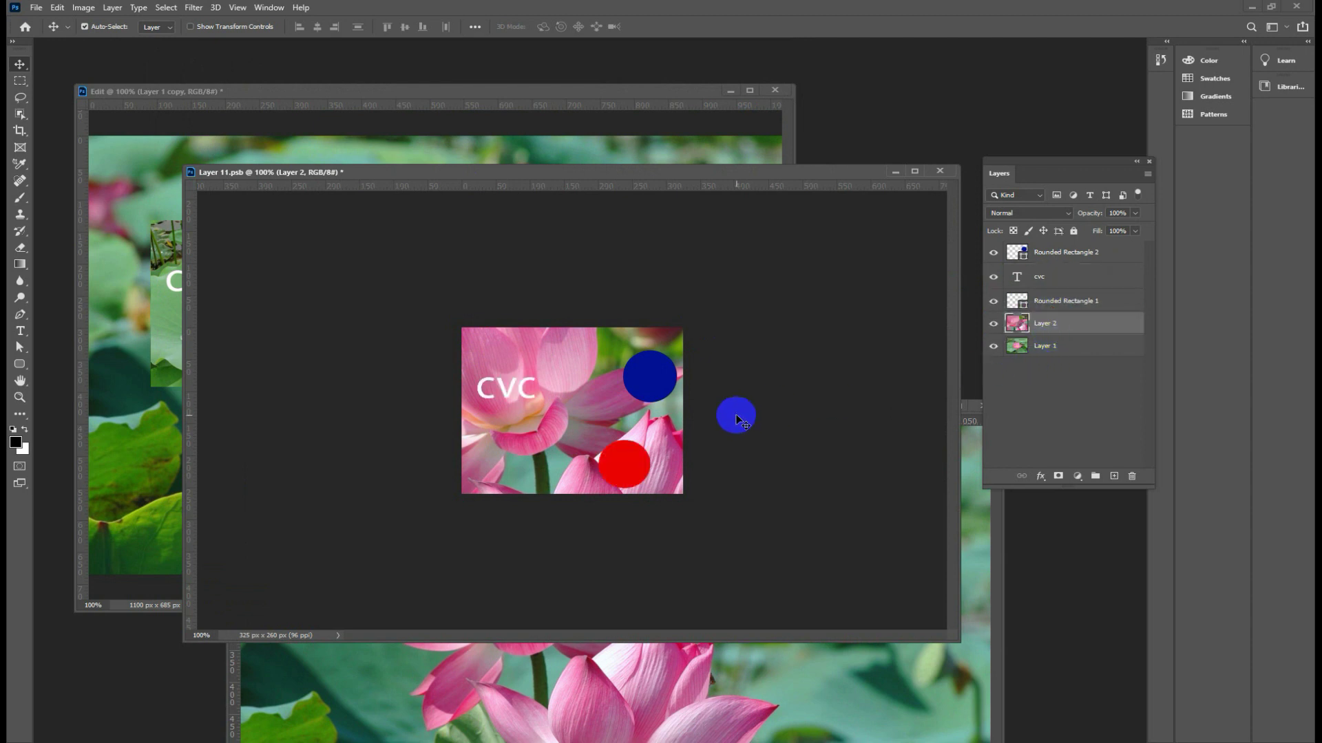
left_click_drag(736, 419, 644, 413)
key("ctrl+minus")
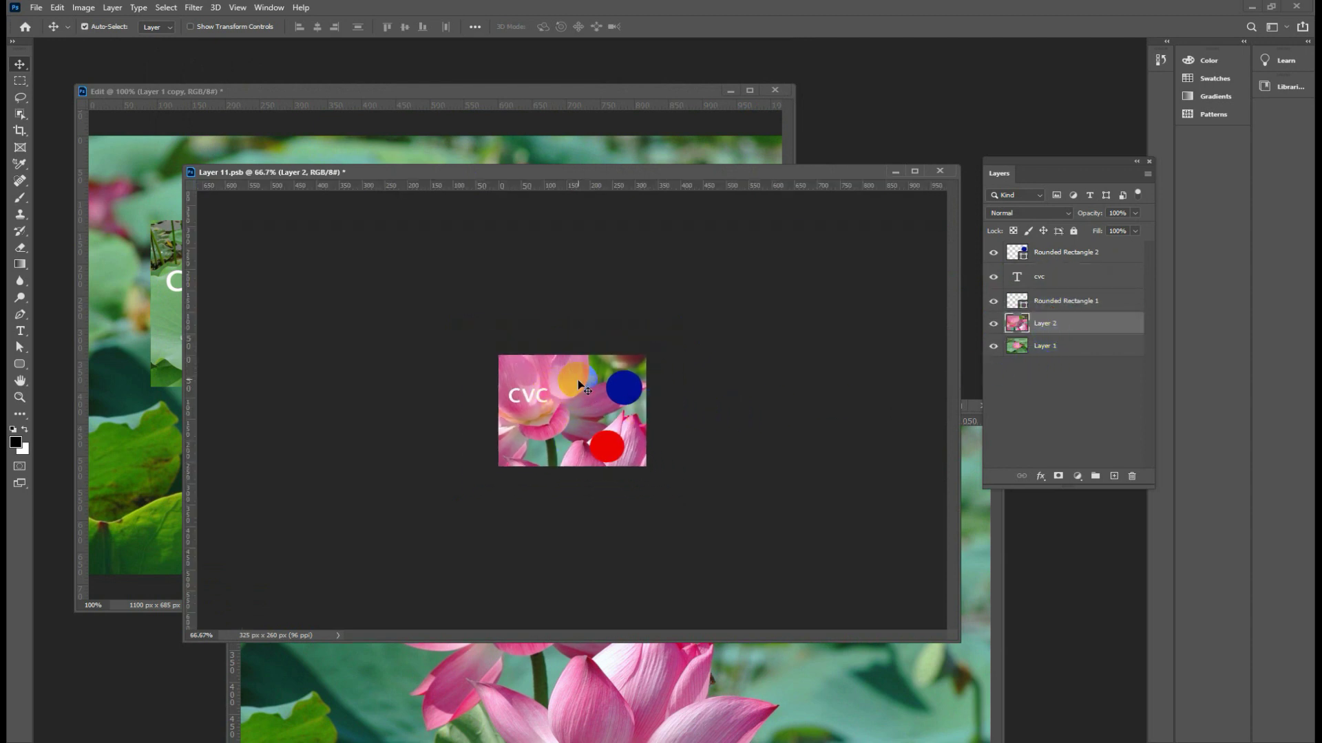
key("ctrl+plus")
mouse_move(578, 384)
left_mouse_down()
mouse_move(755, 425)
mouse_move(937, 171)
left_mouse_up()
key("ctrl+plus")
left_click(940, 170)
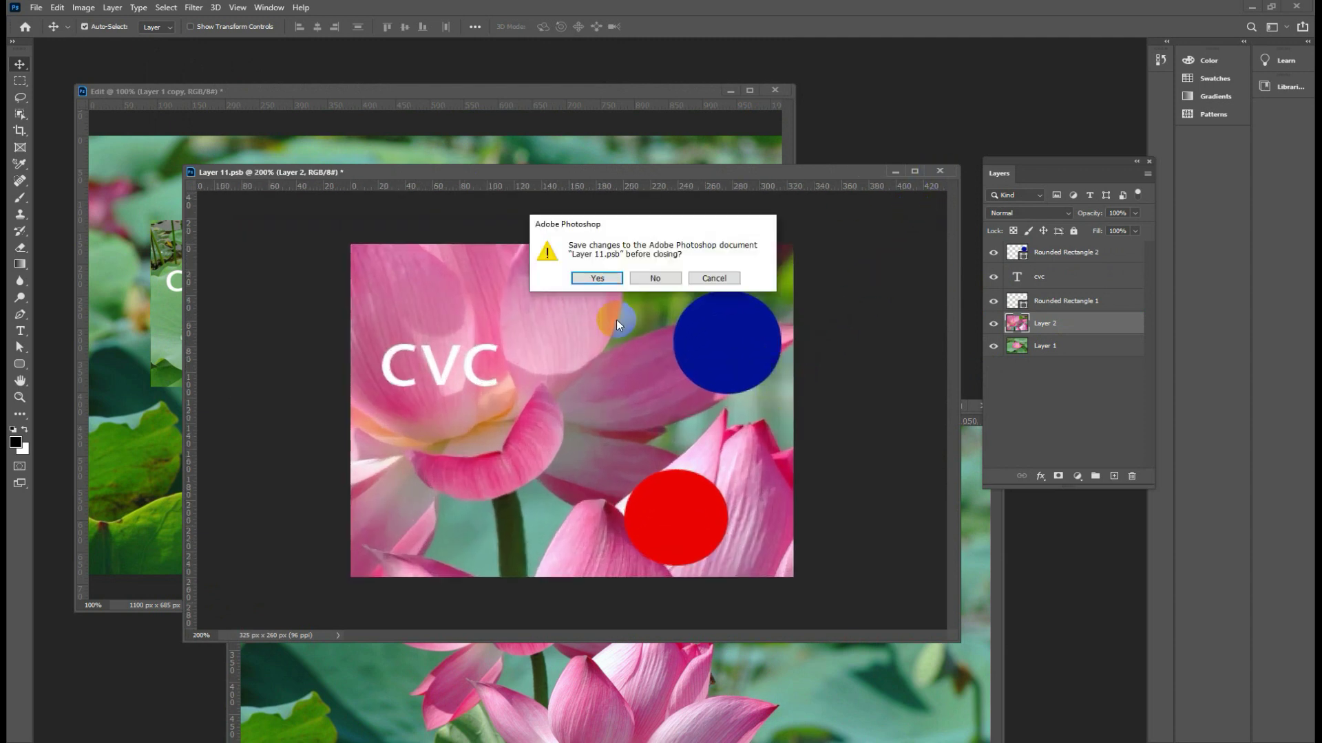
left_click(597, 278)
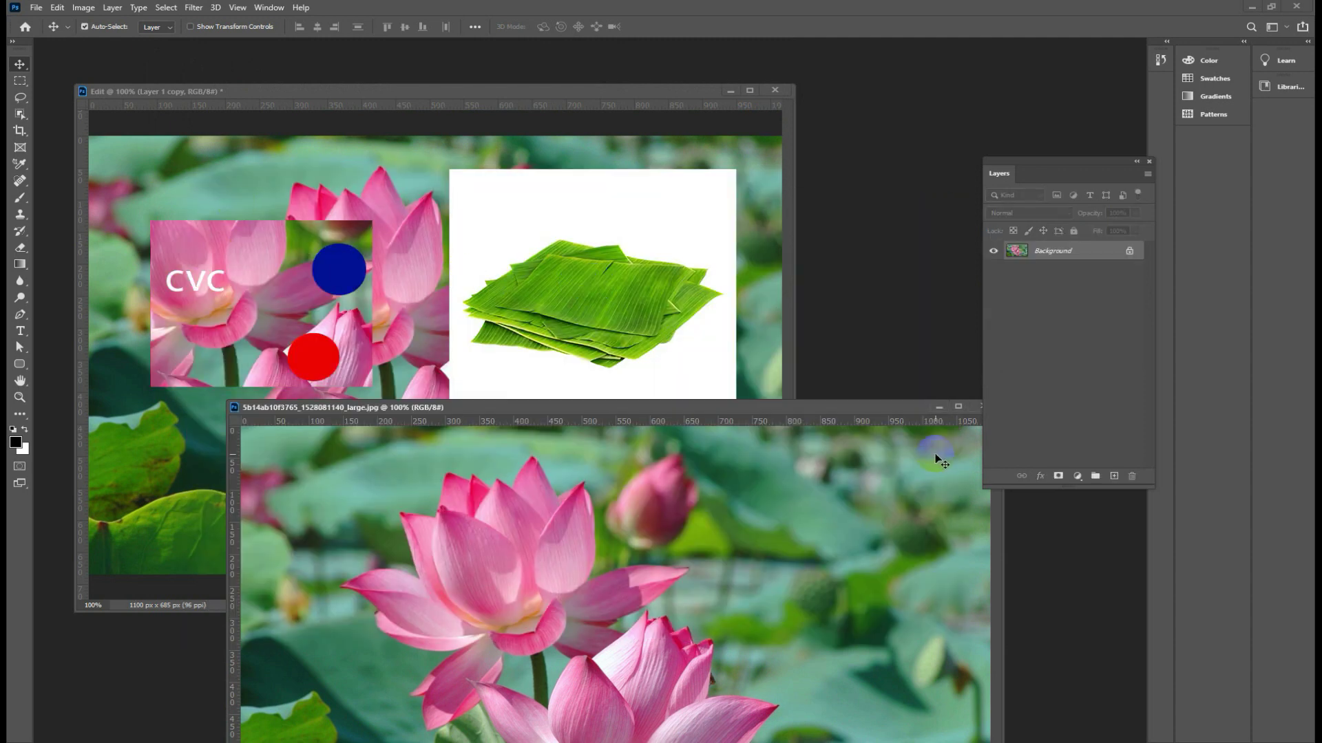
Close the pink lotus photo and move the CVC panel down about 86 px.
left_click_drag(879, 406, 805, 443)
left_click(883, 443)
left_click(261, 283)
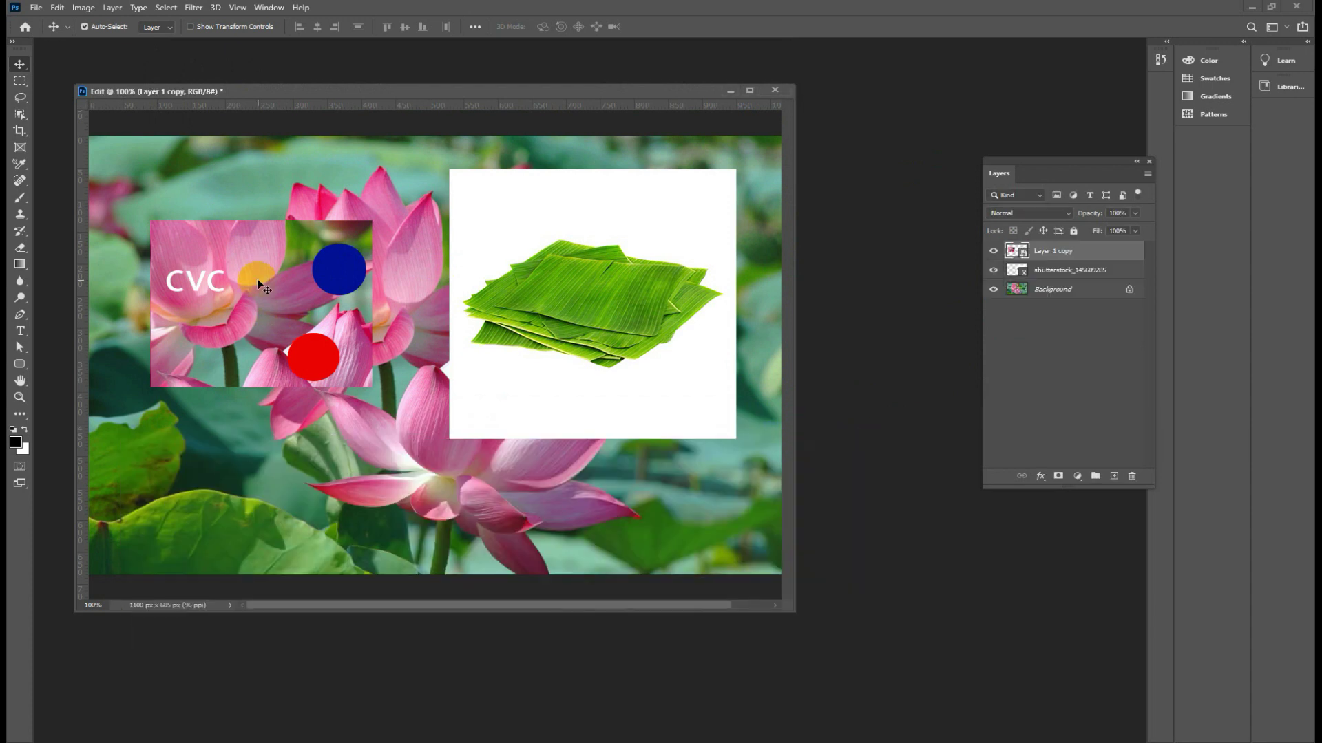
left_click_drag(277, 288, 271, 347)
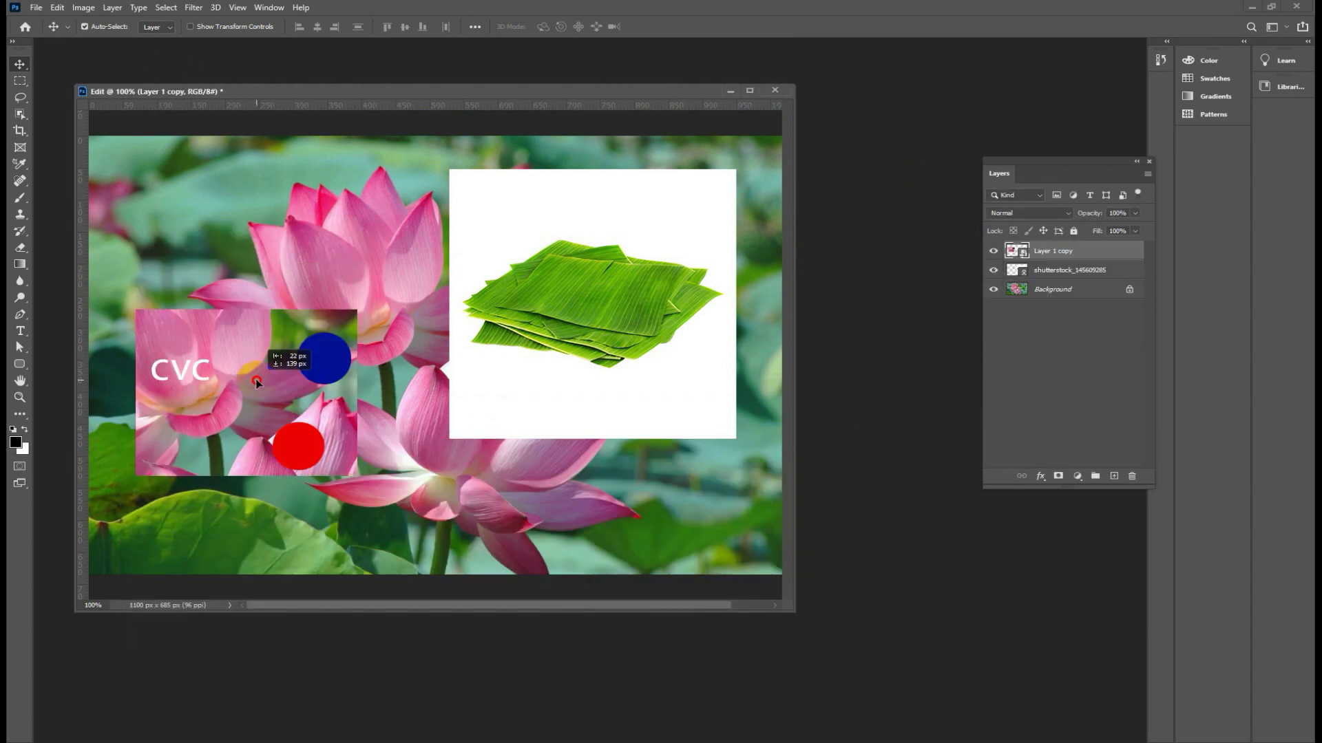
Reselect the CVC lotus panel layer and browse Layer > Smart Objects without choosing anything.
left_click(578, 307)
left_click(1026, 269)
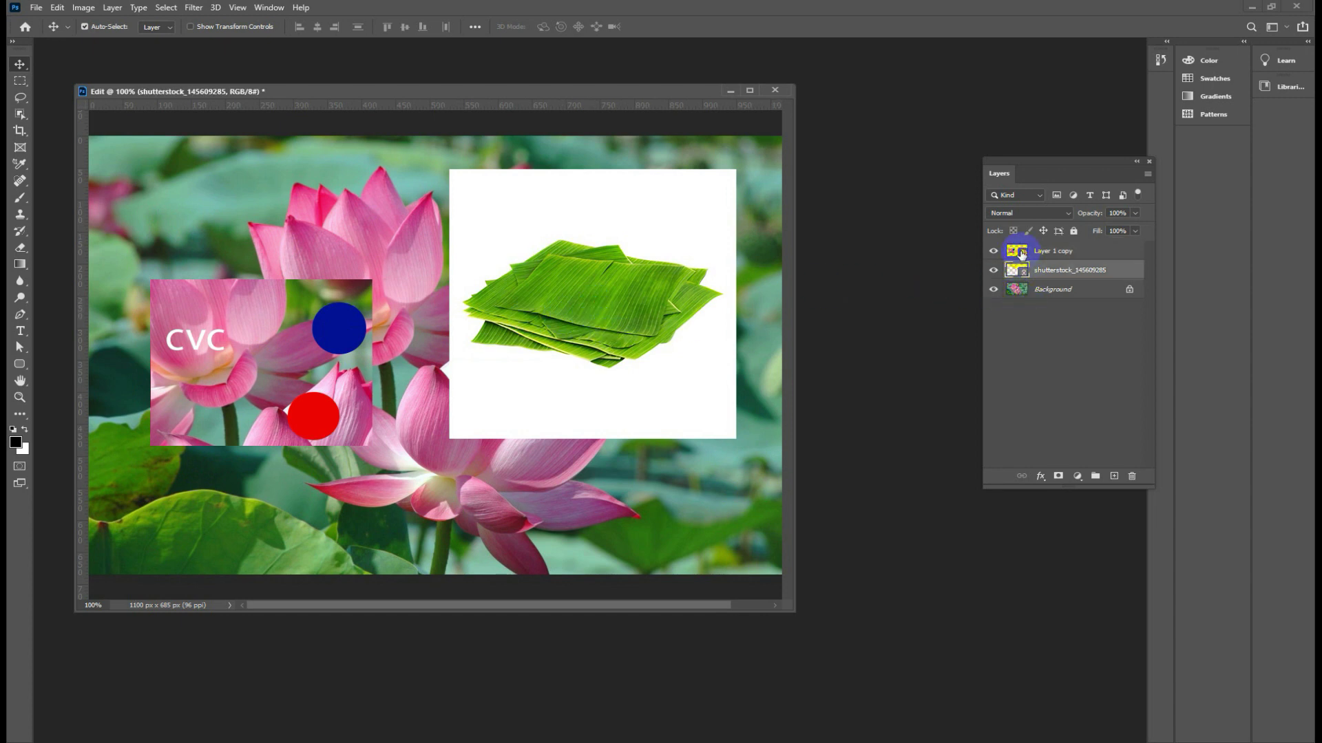
left_click(1017, 250)
left_click(110, 8)
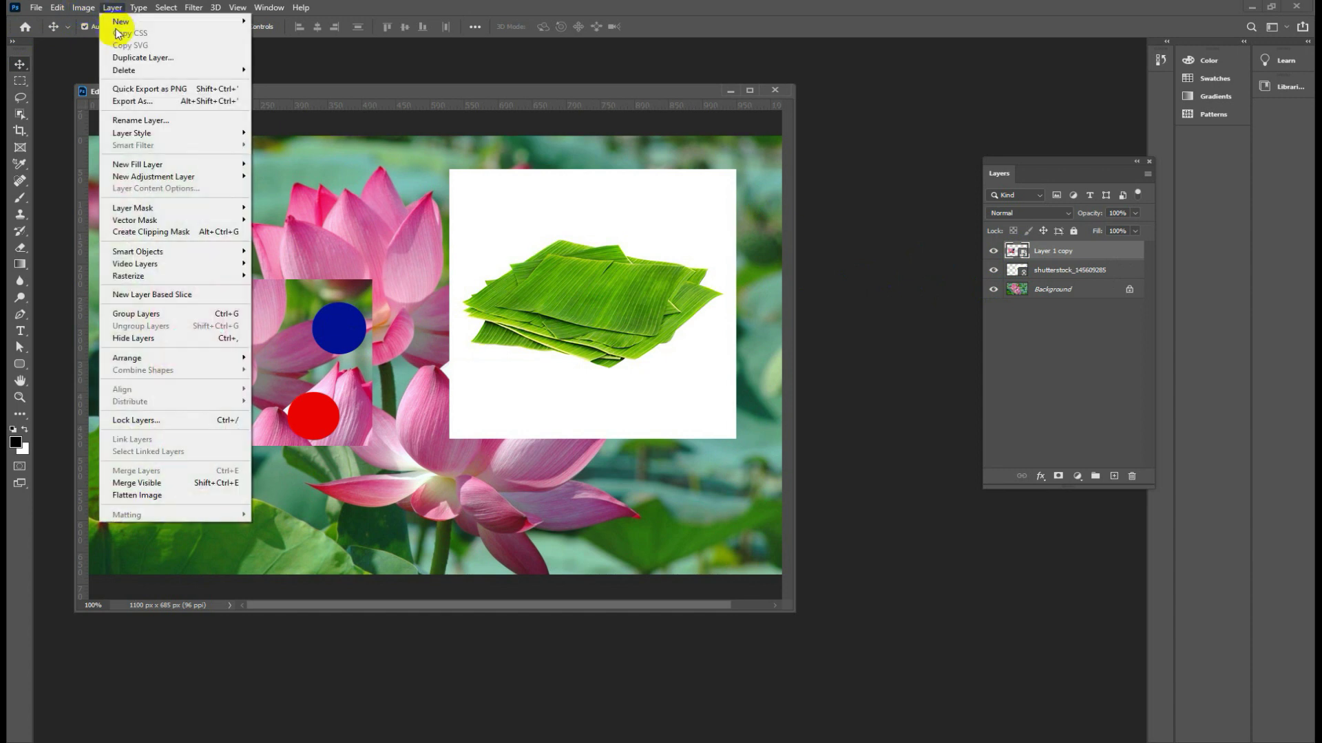
mouse_move(138, 250)
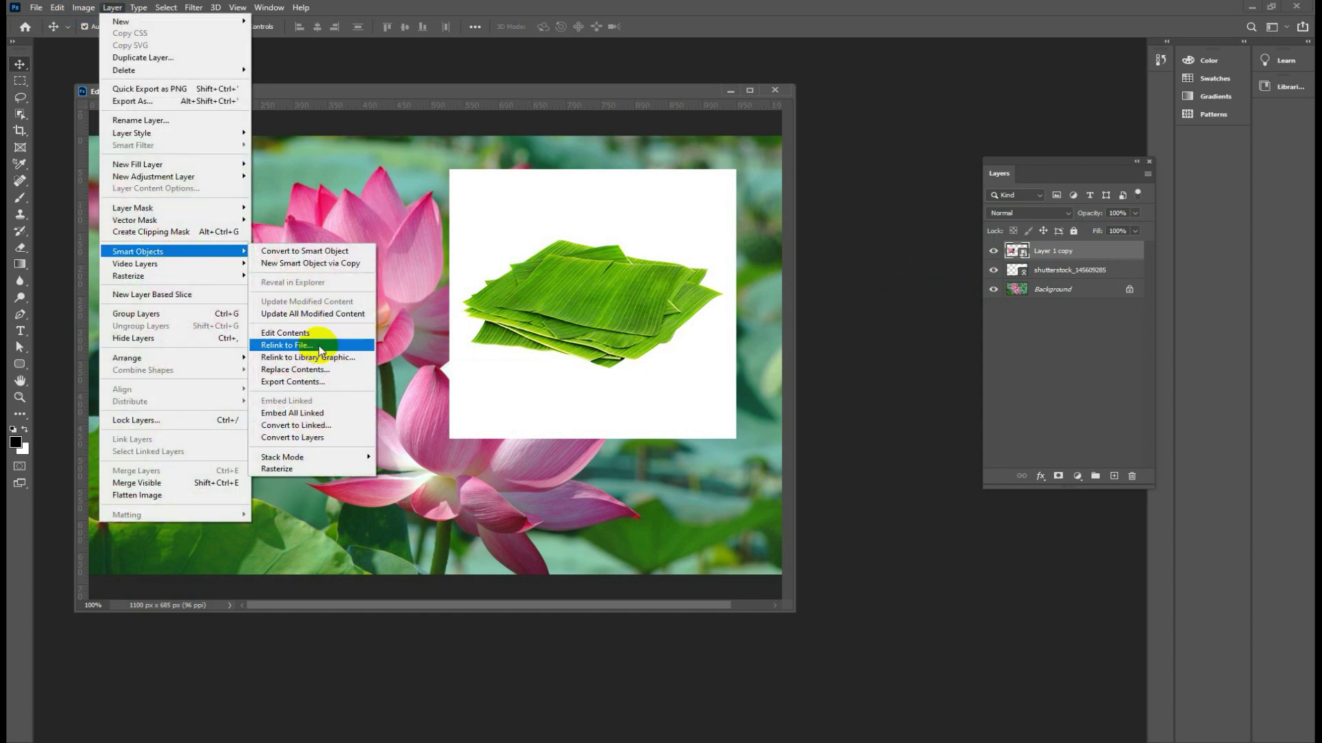
left_click(498, 93)
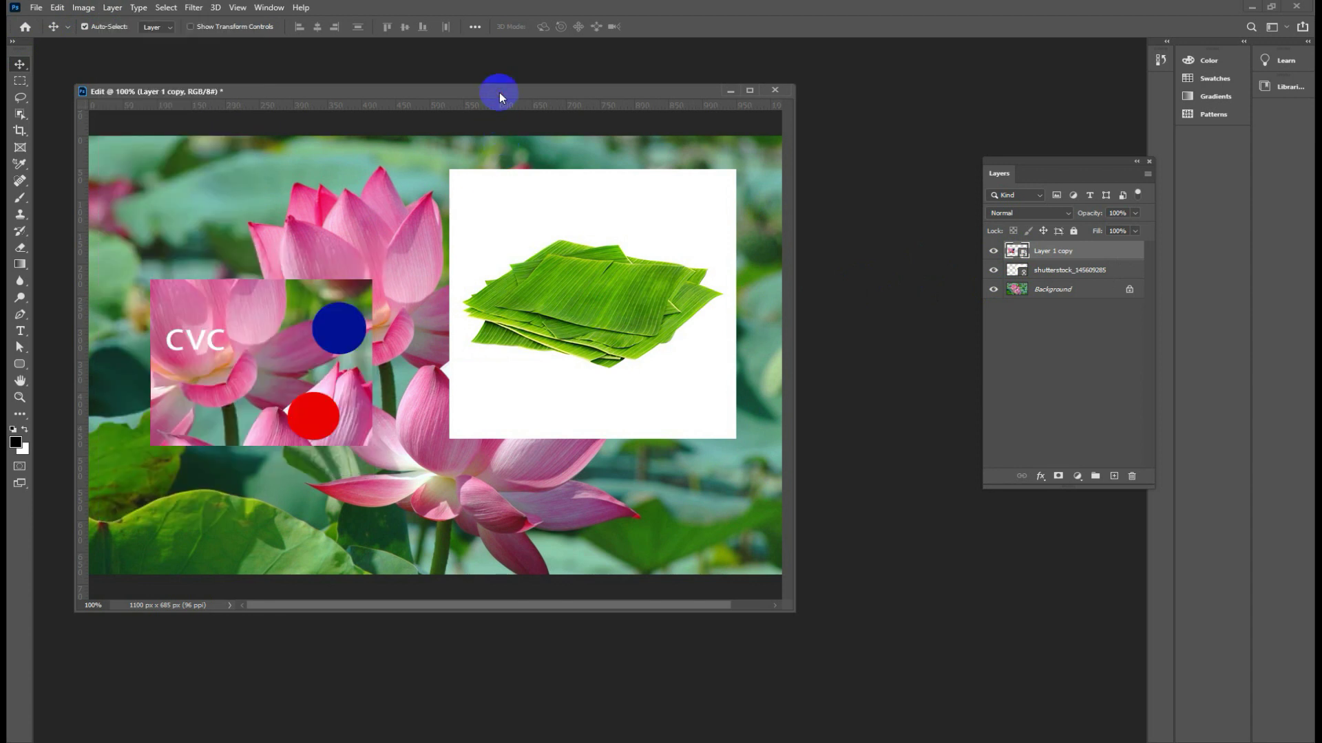